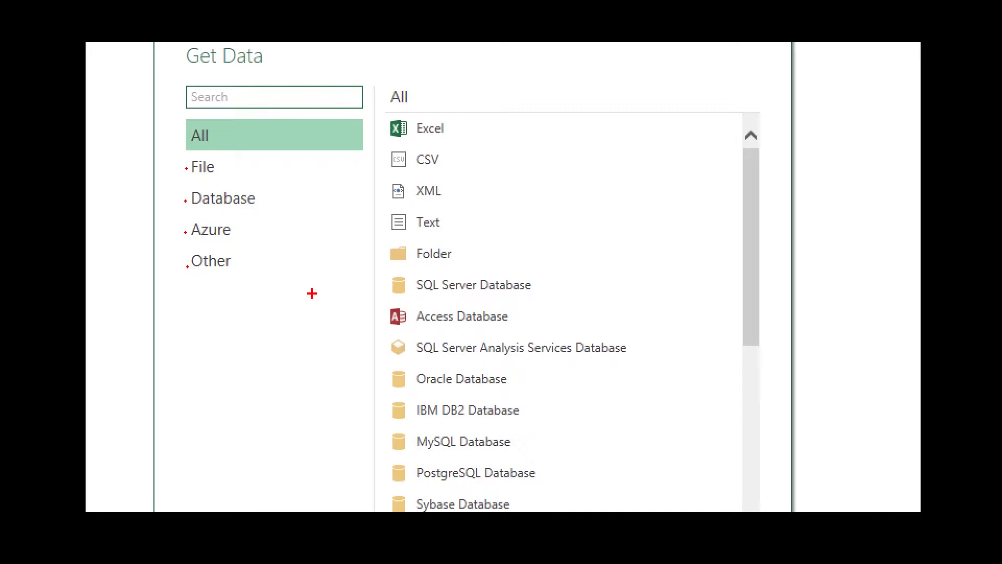
# Step: Examine the source categories and the available file, database, Azure and online data sources in the Get Data list
pyautogui.click(214, 98)
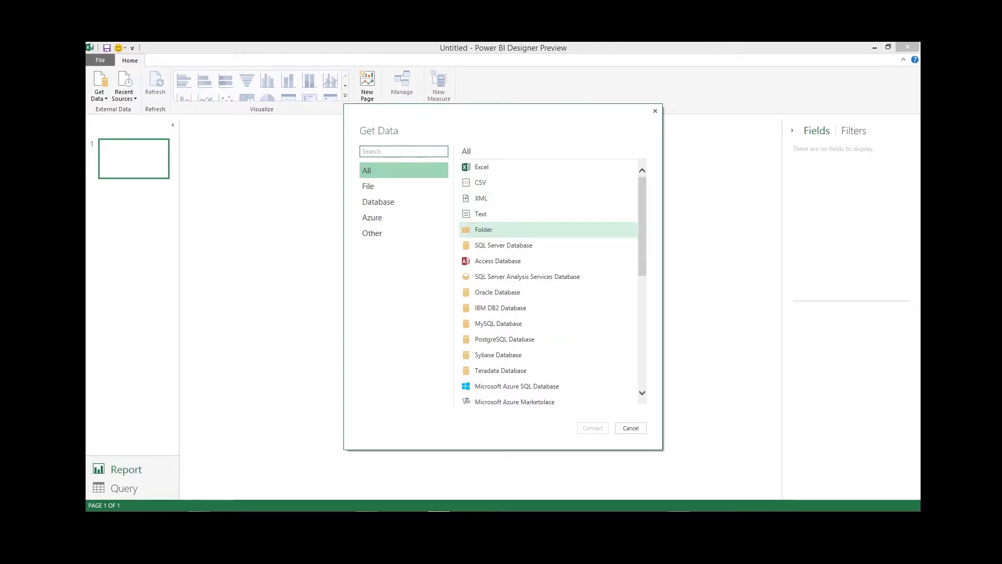
pyautogui.click(502, 229)
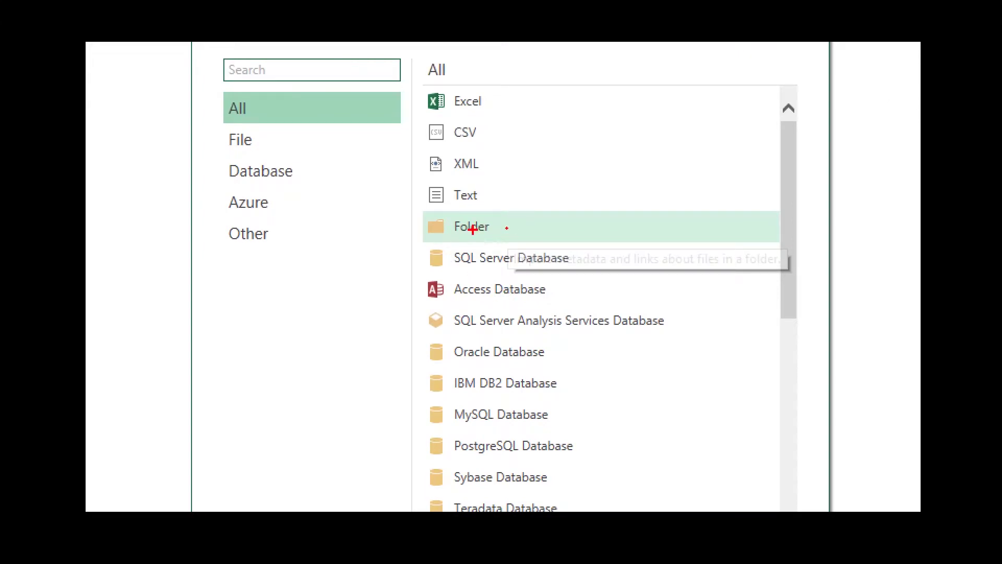
pyautogui.click(507, 230)
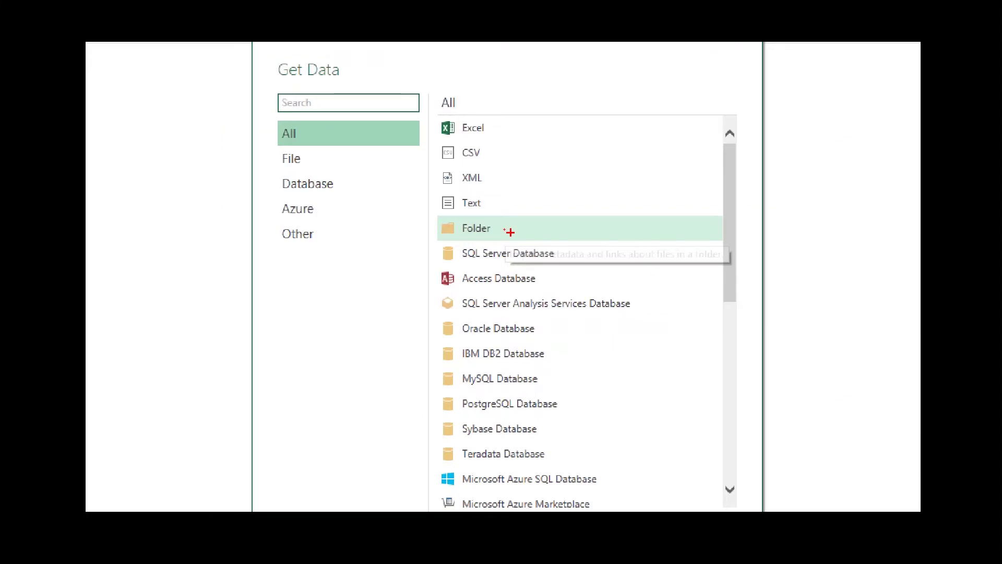
pyautogui.moveTo(728, 249); pyautogui.dragTo(723, 324)
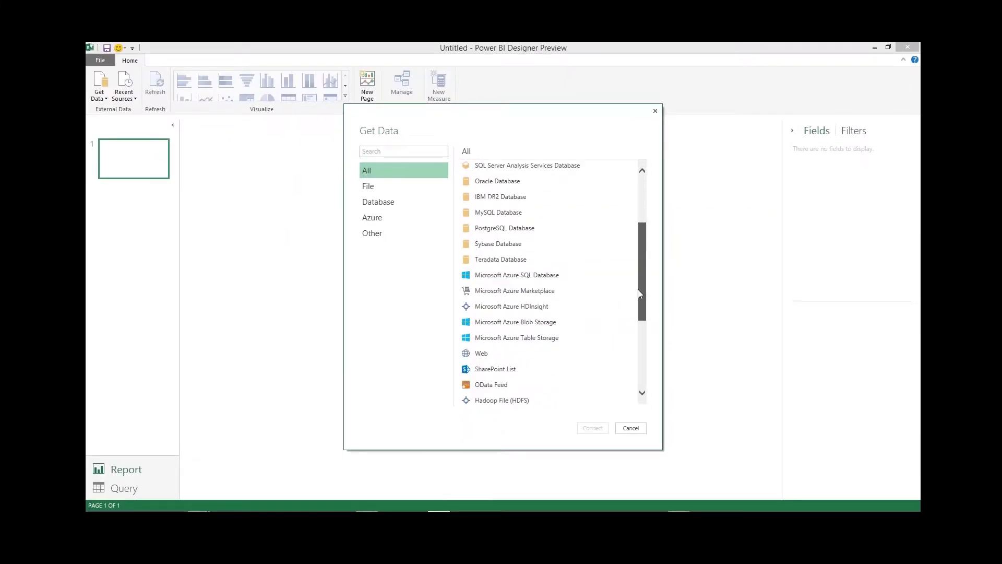
pyautogui.moveTo(638, 290); pyautogui.dragTo(632, 336)
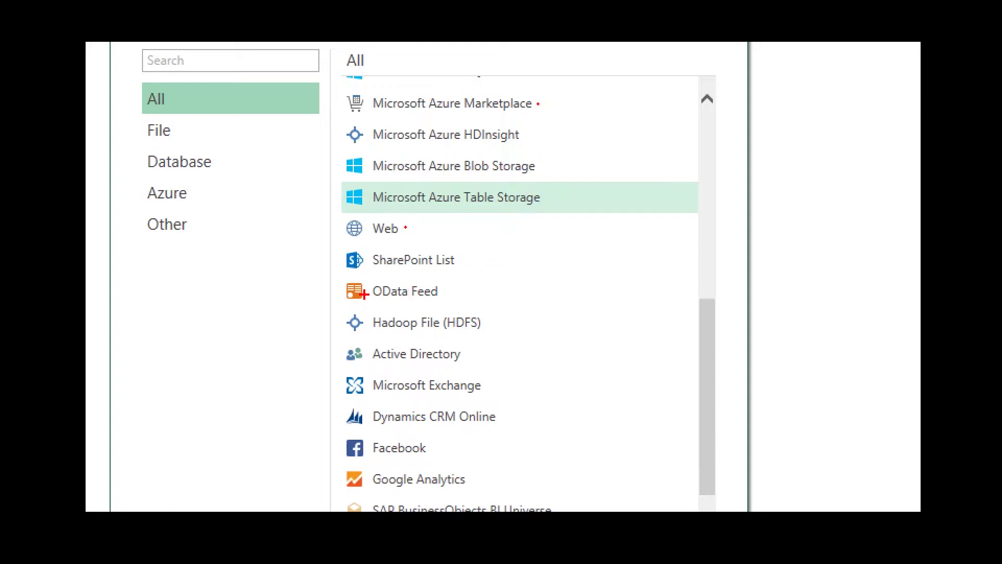
pyautogui.moveTo(381, 296); pyautogui.dragTo(410, 296)
pyautogui.click(490, 324)
pyautogui.click(469, 355)
pyautogui.click(489, 386)
pyautogui.click(505, 416)
pyautogui.press('Escape')
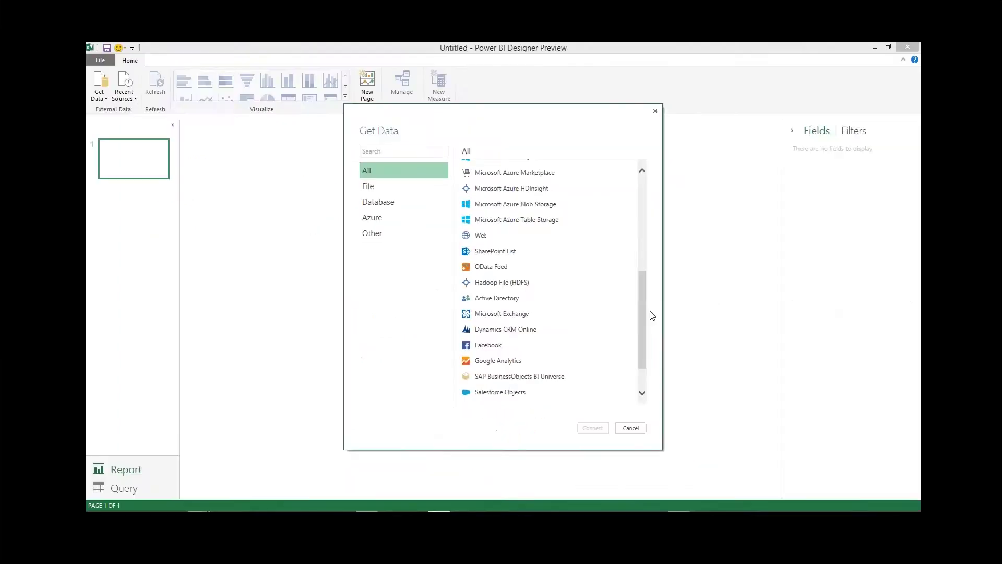
# Step: Review the remaining data sources at the end of the list, including SAP BusinessObjects BI Universe, Salesforce, ODBC and Blank Query
pyautogui.scroll(-1, 647, 320)
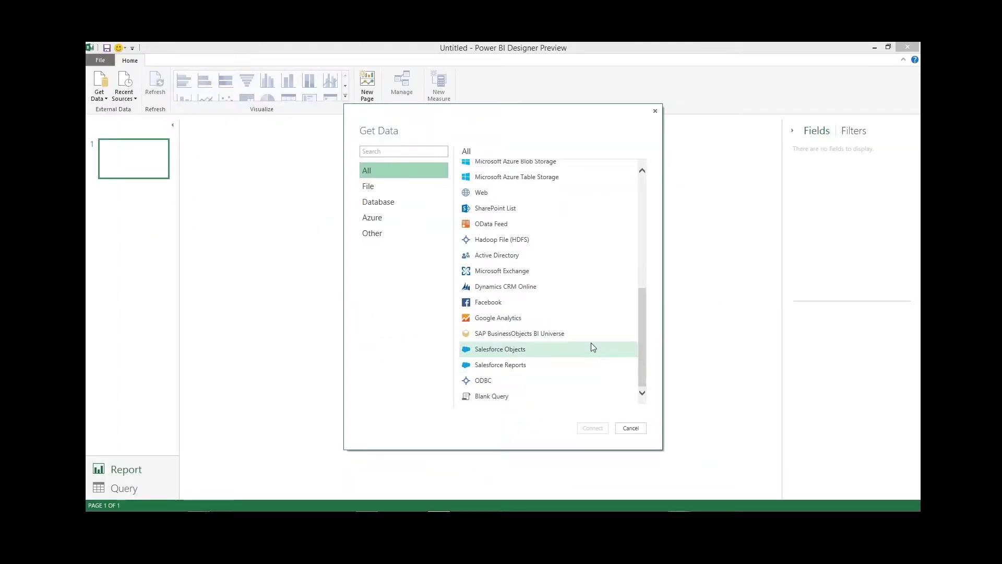
pyautogui.hotkey('ctrl', '1')
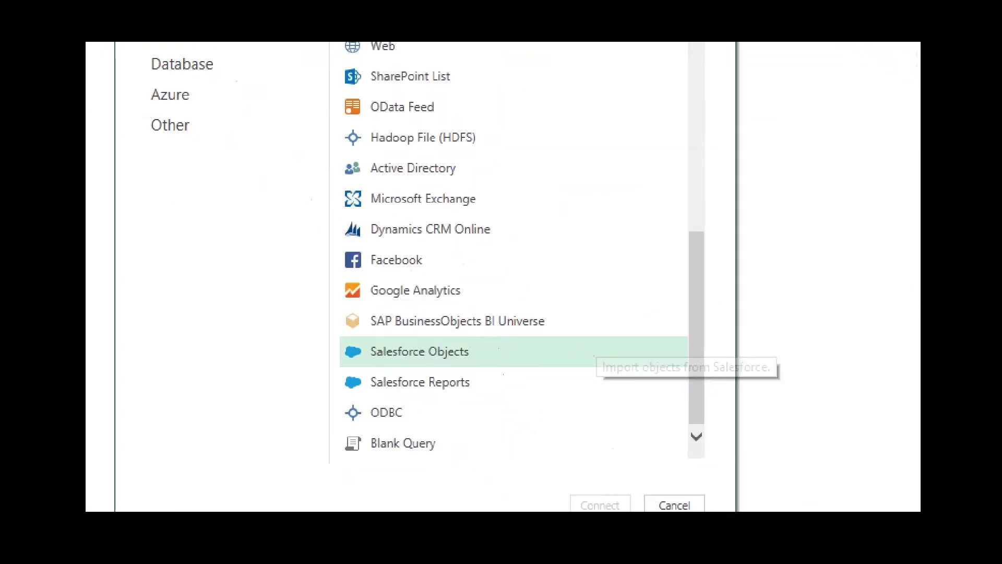
pyautogui.click(574, 294)
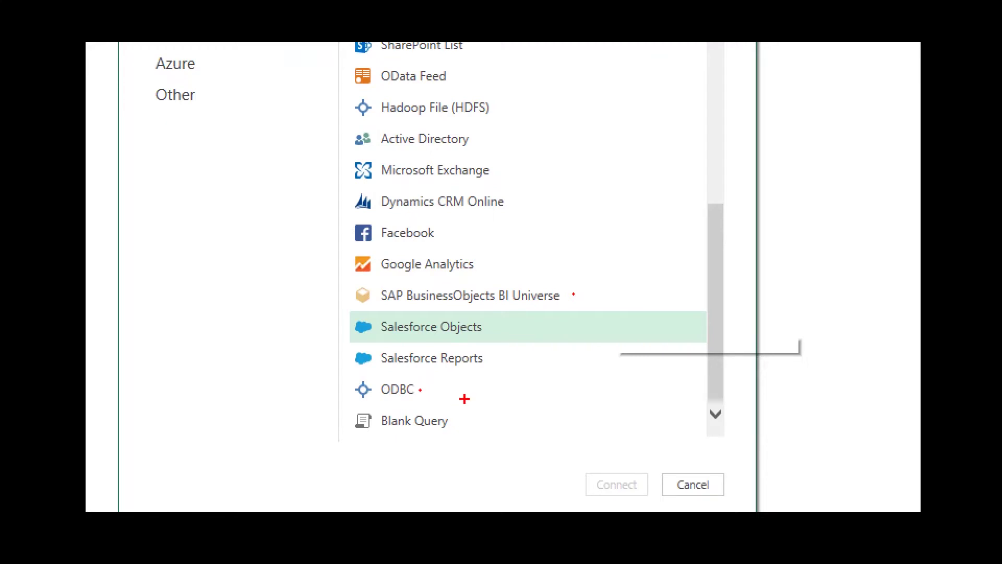
pyautogui.click(453, 420)
pyautogui.press('Escape')
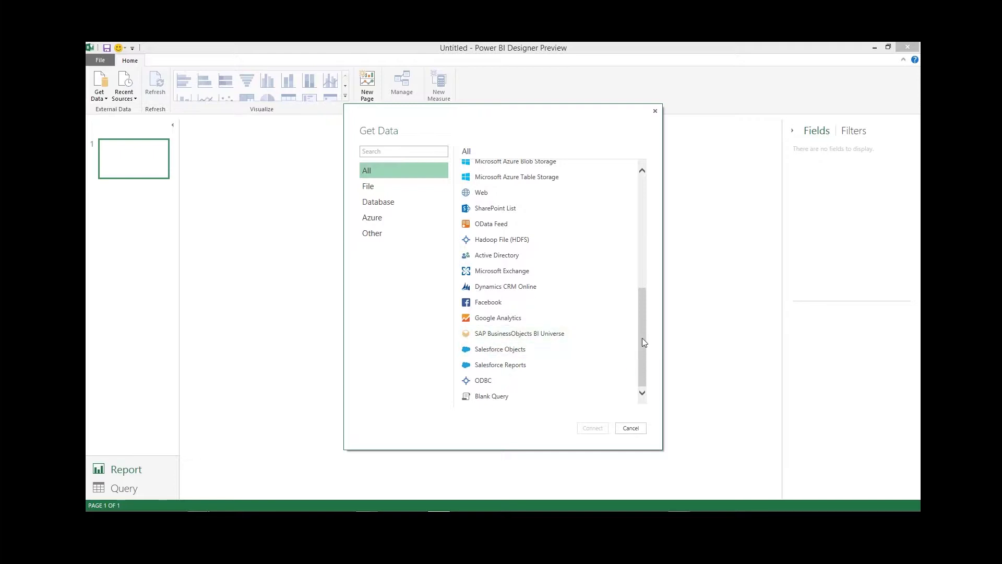
# Step: Choose Web as the data source and connect to it
pyautogui.moveTo(645, 342); pyautogui.dragTo(644, 330)
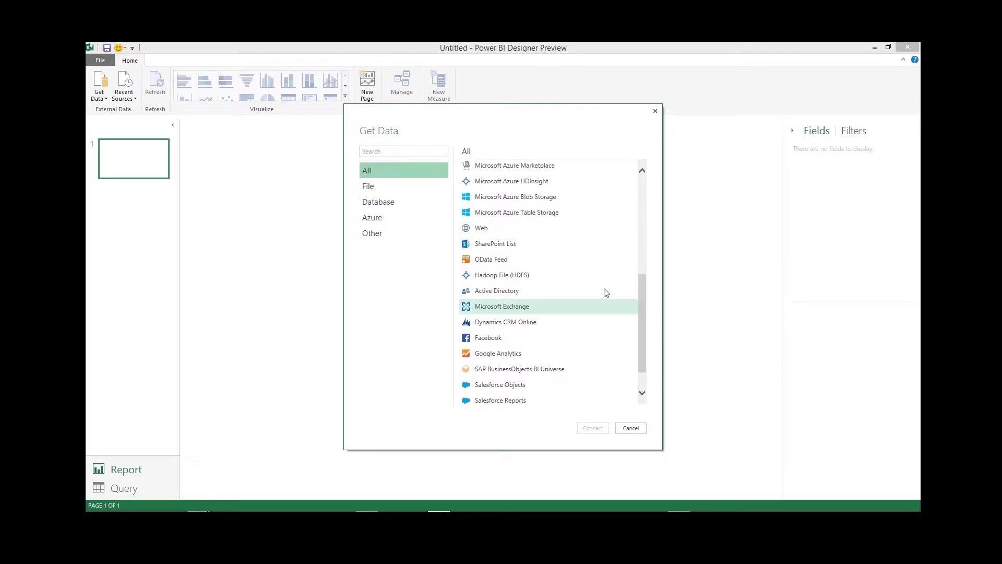
pyautogui.click(503, 229)
pyautogui.click(600, 430)
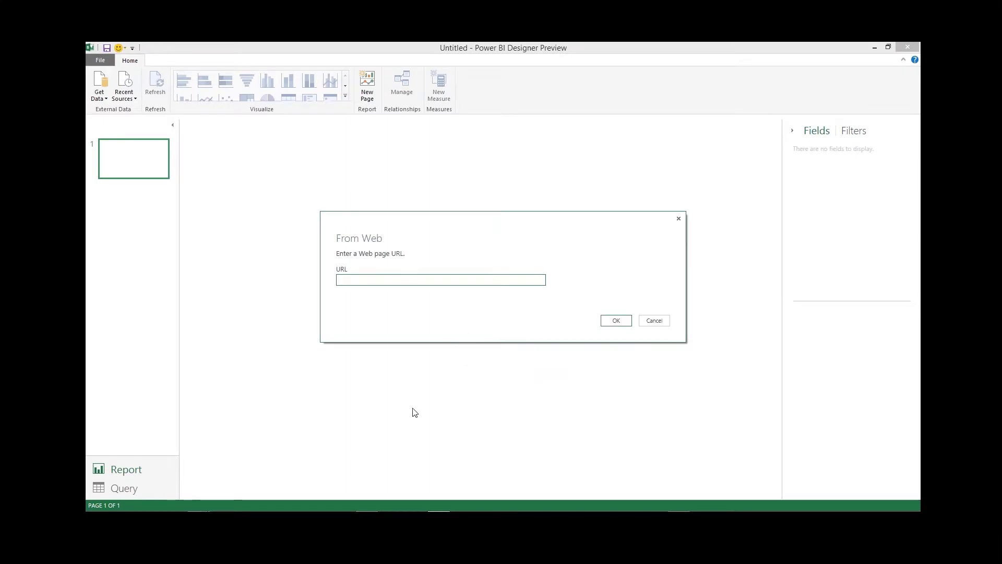
# Step: Switch to Internet Explorer and look through the tables in Wikipedia's "List of highest-grossing films" article
pyautogui.moveTo(397, 514)
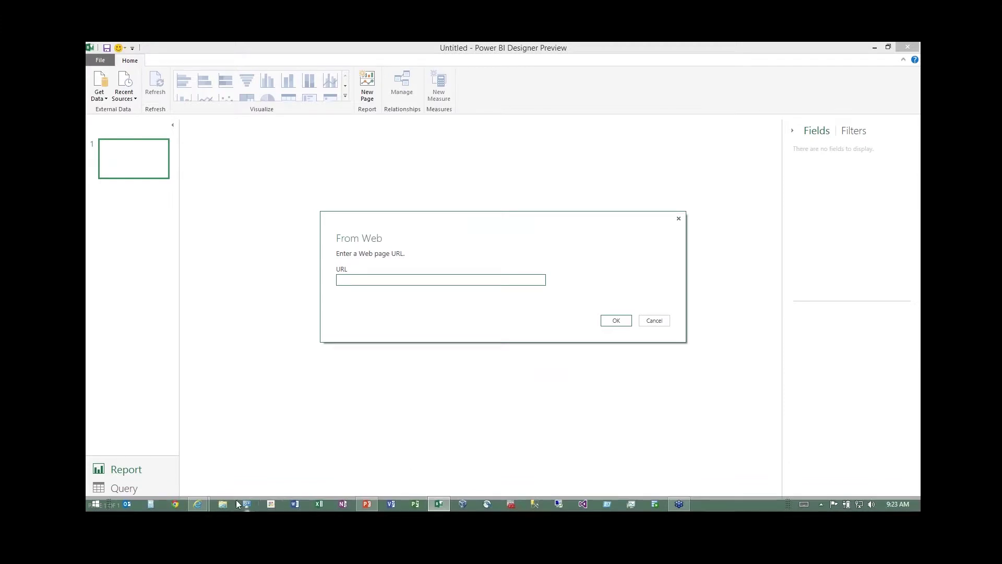
pyautogui.moveTo(201, 505)
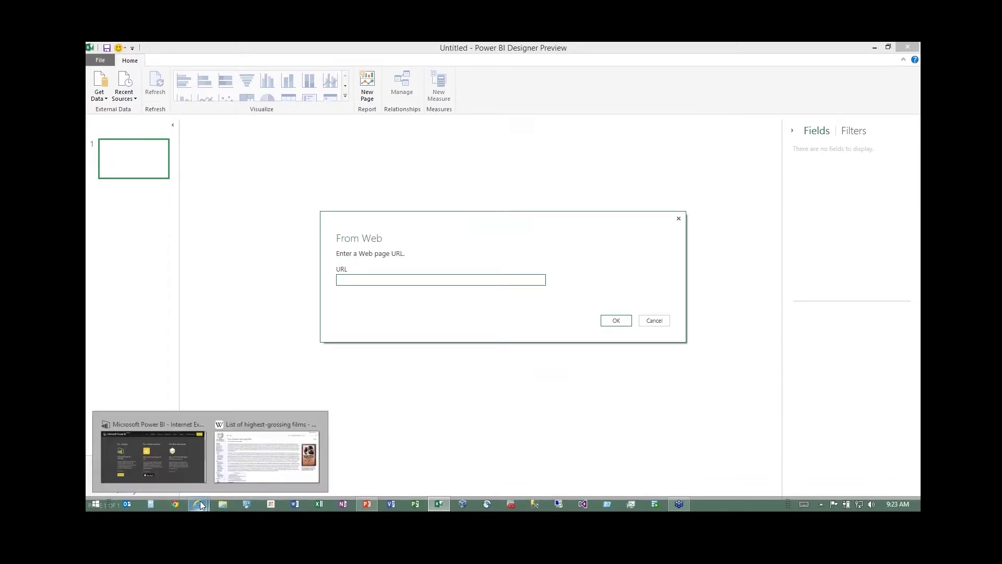
pyautogui.click(238, 462)
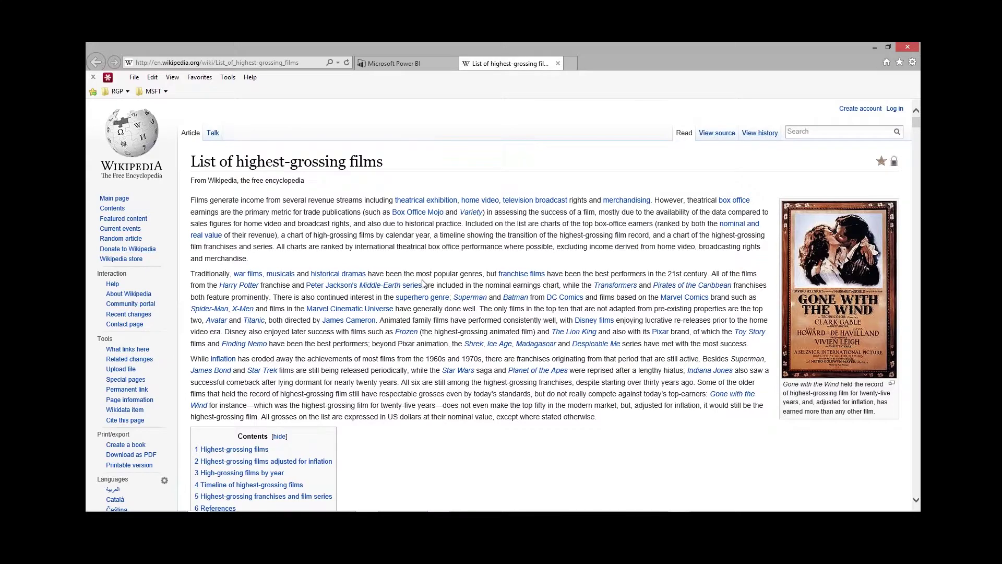
pyautogui.scroll(-10, 424, 283)
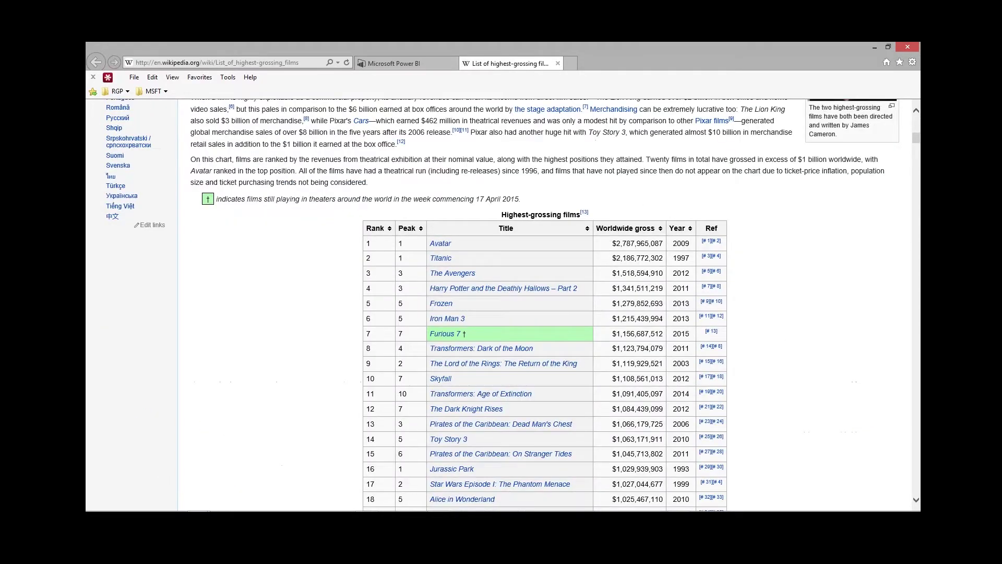
pyautogui.scroll(-1, 329, 206)
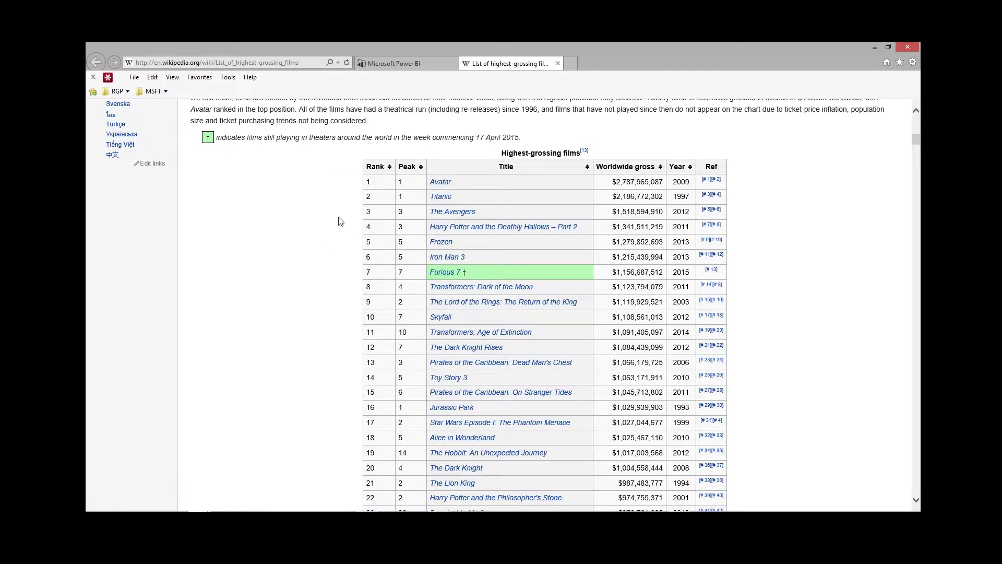
pyautogui.scroll(-9, 339, 221)
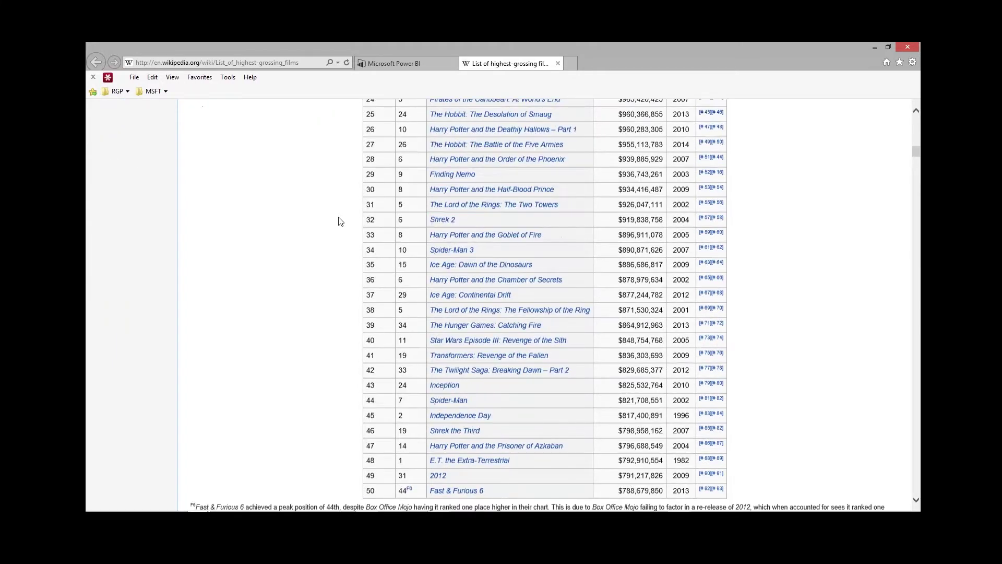
pyautogui.scroll(-5, 339, 221)
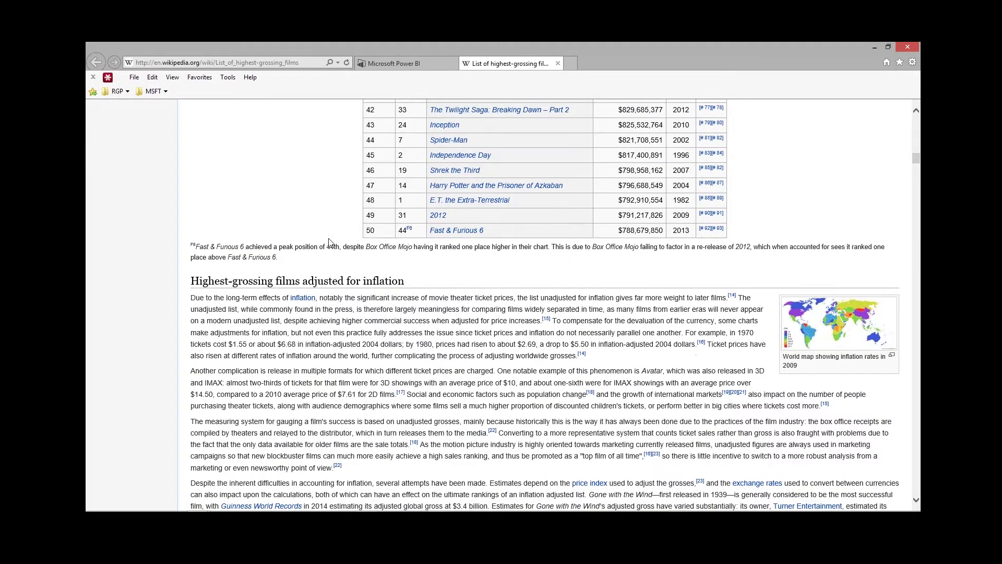
pyautogui.scroll(-12, 329, 243)
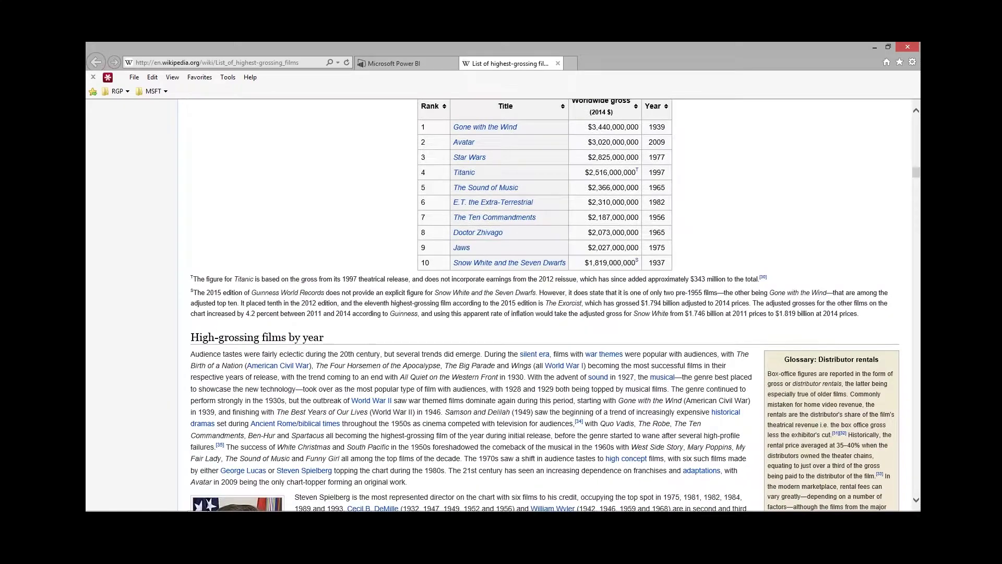
pyautogui.scroll(-10, 340, 229)
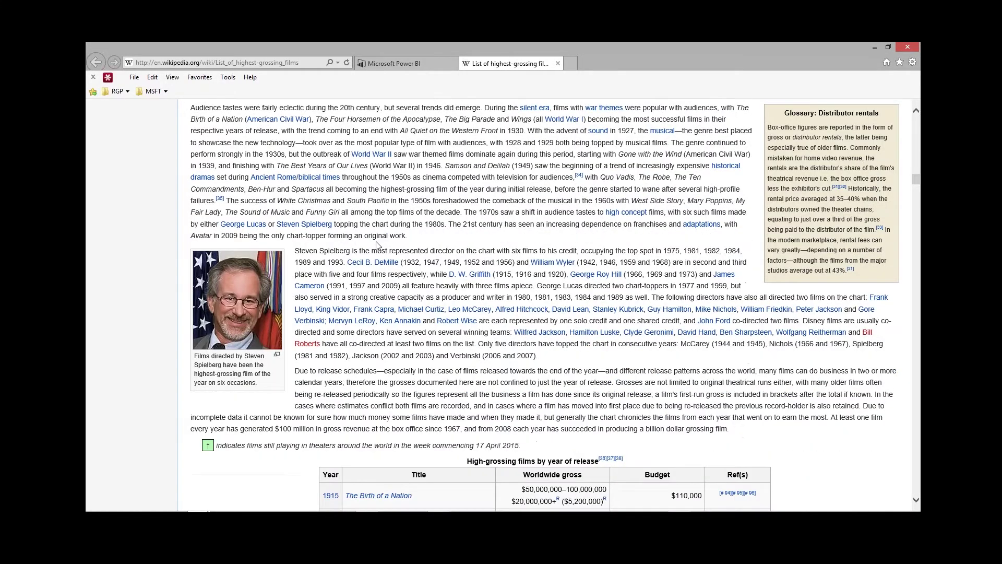
pyautogui.scroll(-6, 298, 248)
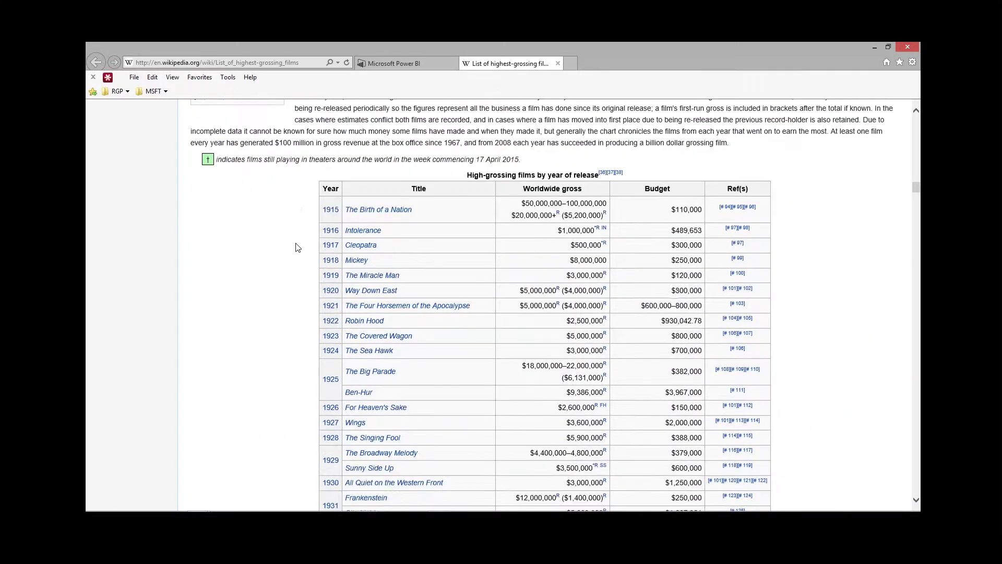
pyautogui.scroll(-15, 298, 247)
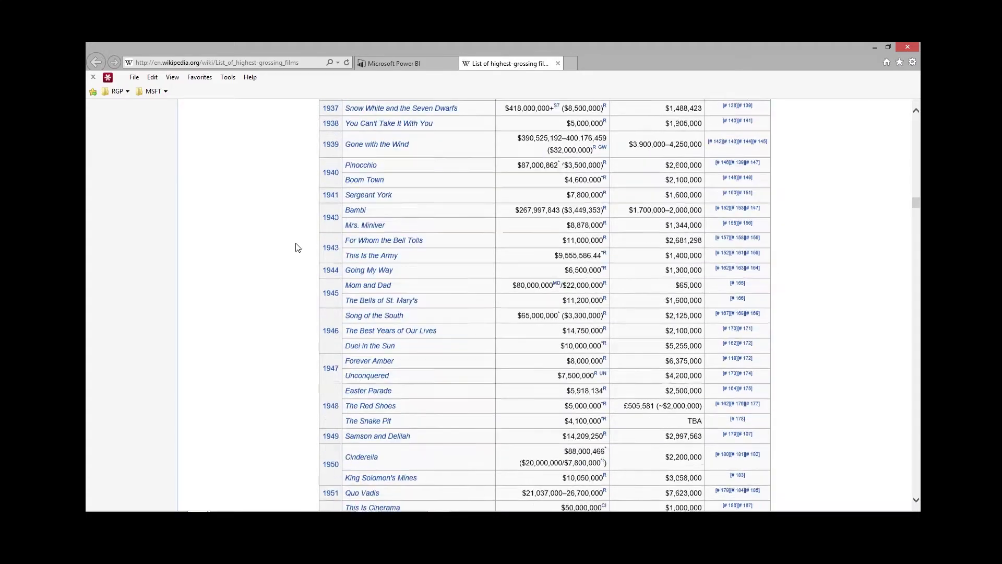
pyautogui.scroll(-8, 297, 247)
pyautogui.scroll(8, 297, 247)
pyautogui.scroll(20, 297, 247)
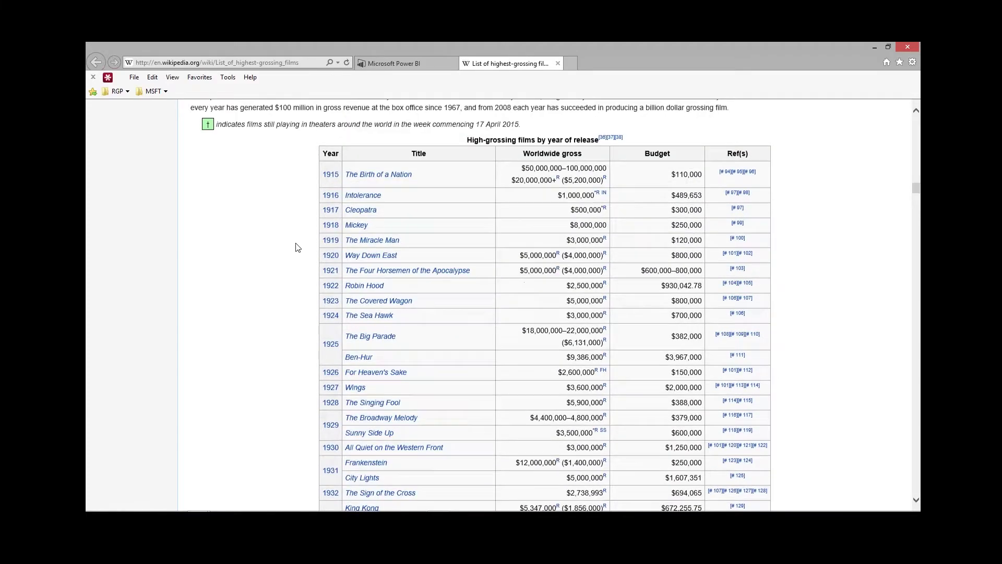
pyautogui.scroll(20, 298, 247)
pyautogui.scroll(7, 360, 277)
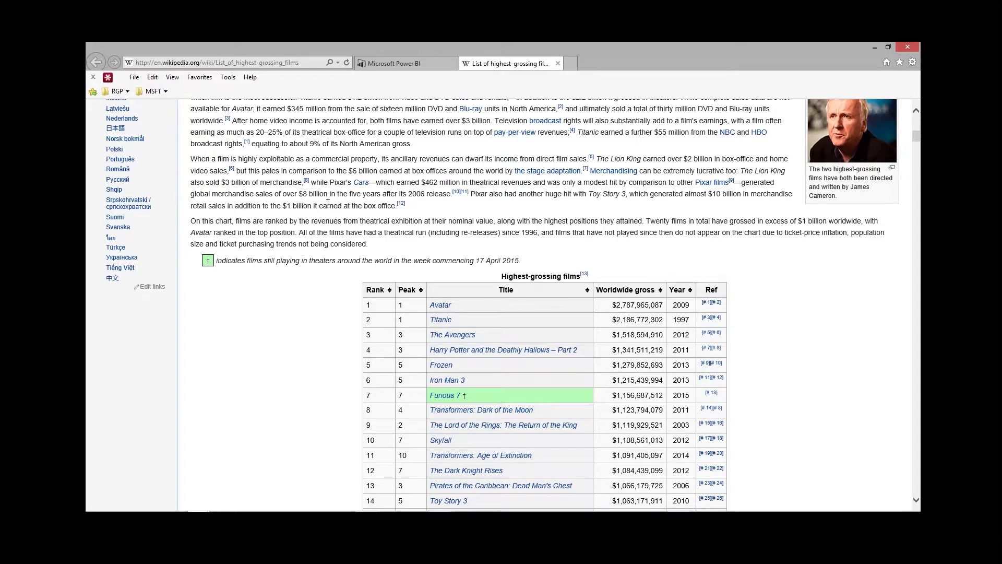
# Step: Copy the web address of the "List of highest-grossing films" article
pyautogui.click(242, 63)
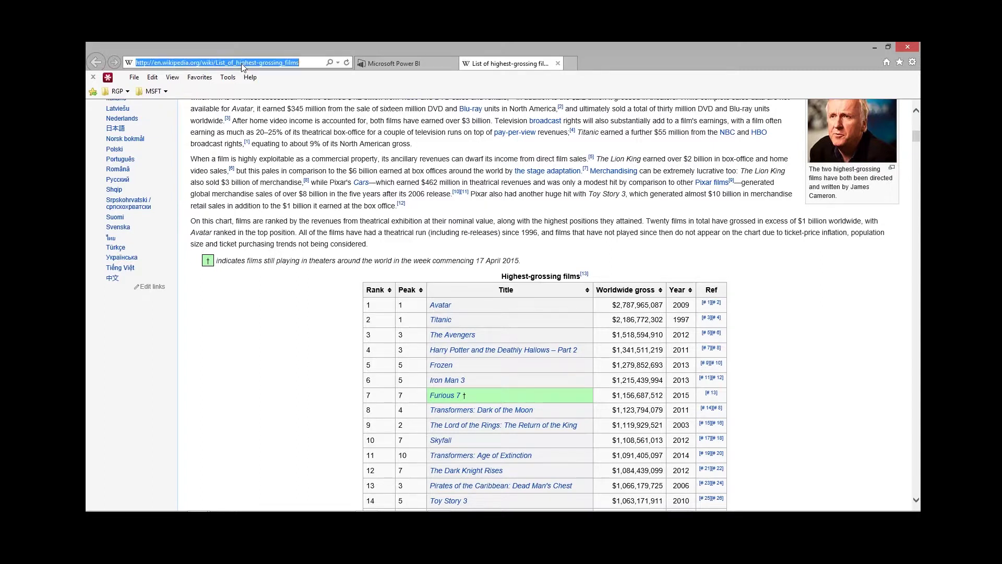
pyautogui.rightClick(242, 63)
pyautogui.click(261, 97)
# Step: Switch back to Power BI Designer, paste the copied Wikipedia address as the web page URL and confirm it
pyautogui.moveTo(367, 506)
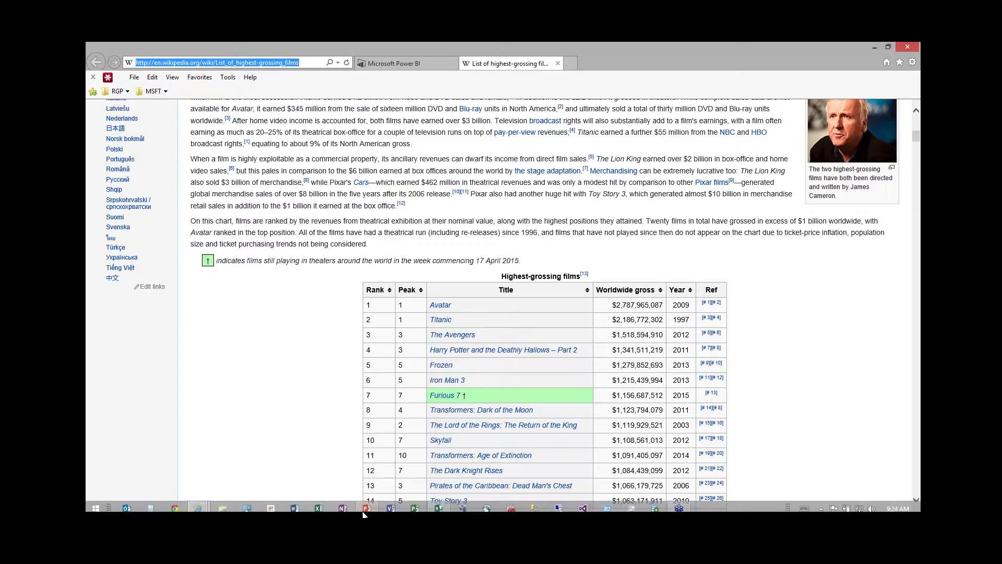
pyautogui.click(438, 504)
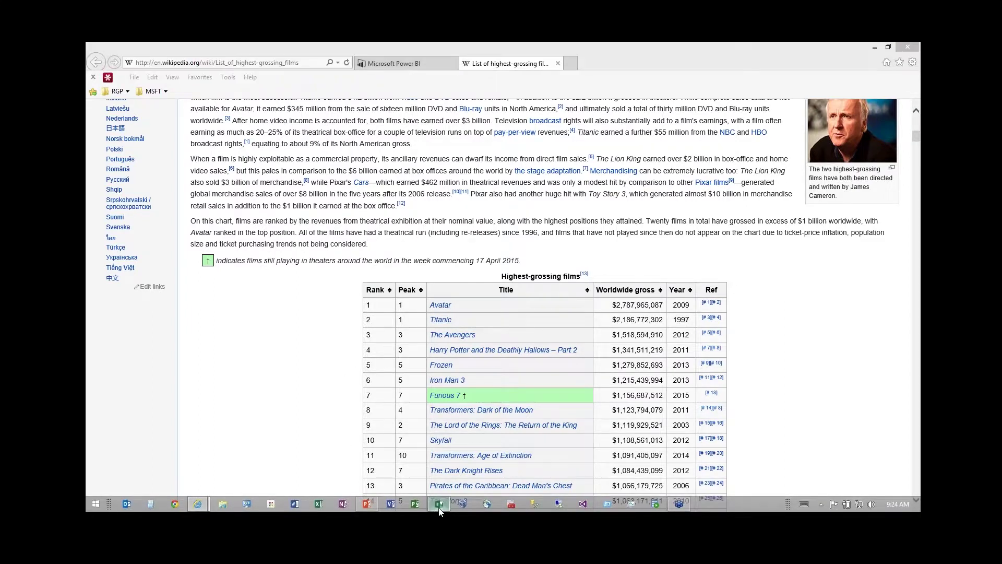
pyautogui.rightClick(368, 281)
pyautogui.click(398, 326)
pyautogui.click(615, 321)
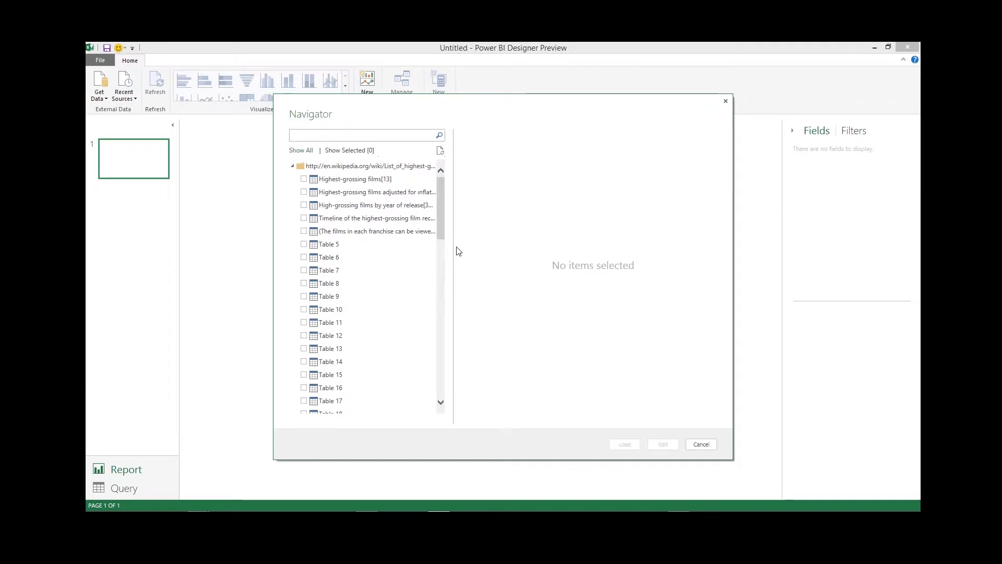
# Step: Preview the tables for highest-grossing films, highest-grossing films adjusted for inflation, and high-grossing films by year of release
pyautogui.moveTo(443, 228)
pyautogui.mouseDown()
pyautogui.moveTo(430, 398)
pyautogui.moveTo(441, 229)
pyautogui.mouseUp()
pyautogui.click(366, 180)
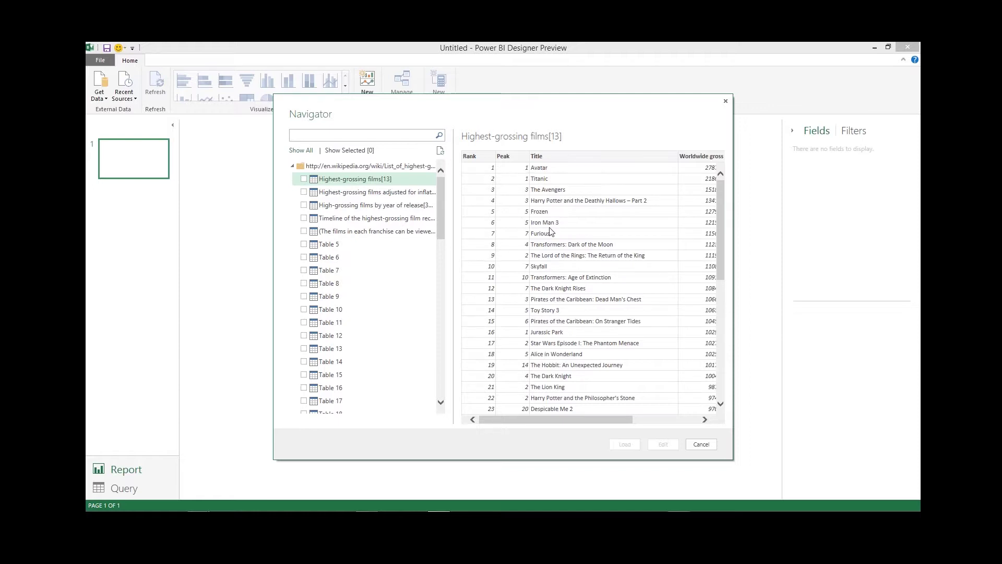
pyautogui.click(392, 193)
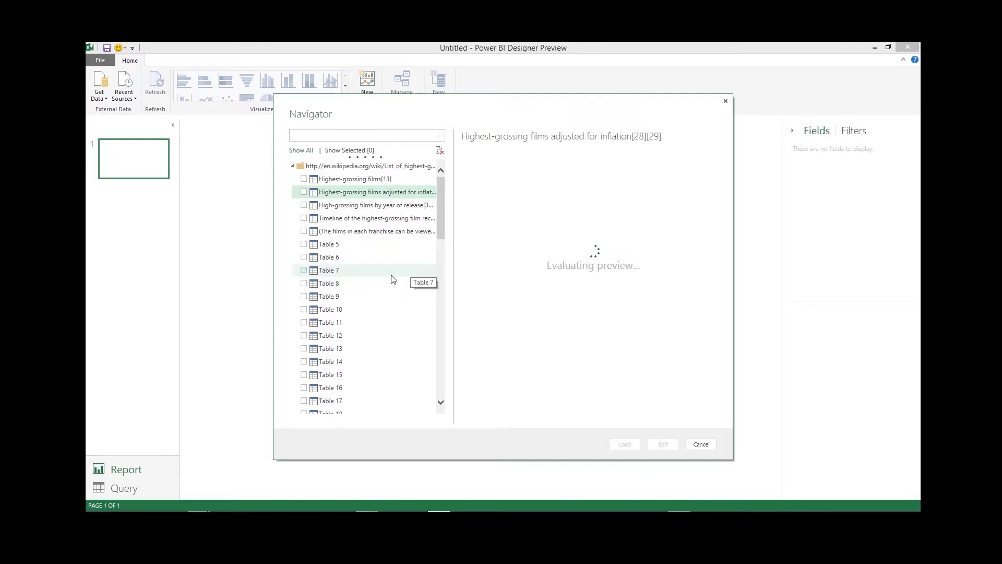
pyautogui.click(380, 206)
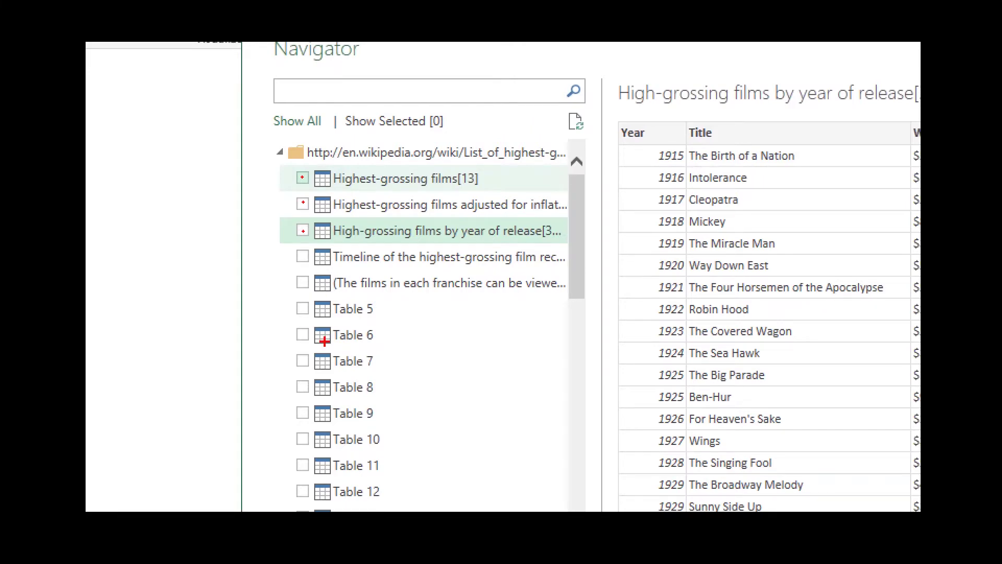
# Step: Select the "Highest-grossing films[13]" table for import and open it for editing as a query
pyautogui.click(303, 178)
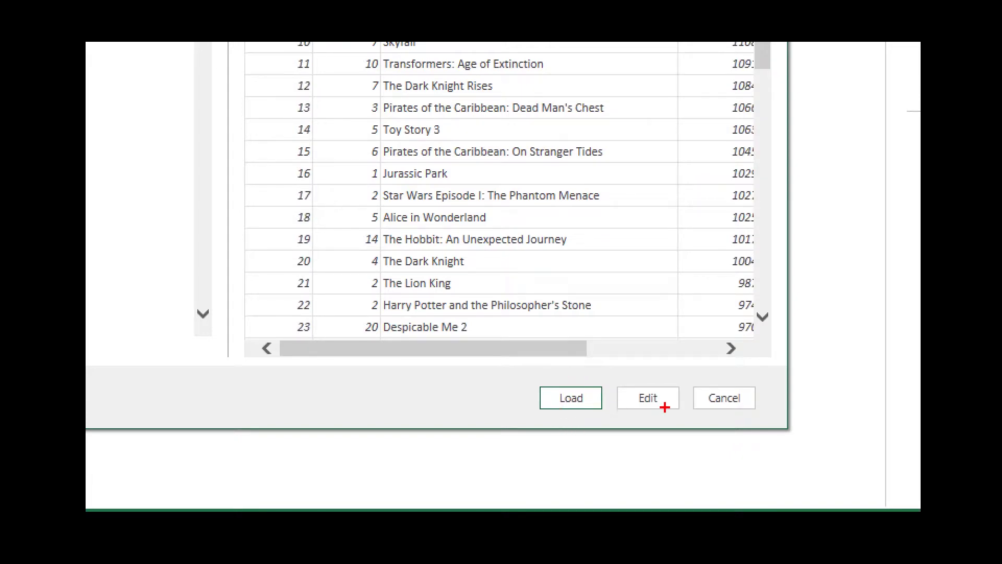
pyautogui.moveTo(551, 416); pyautogui.dragTo(592, 418)
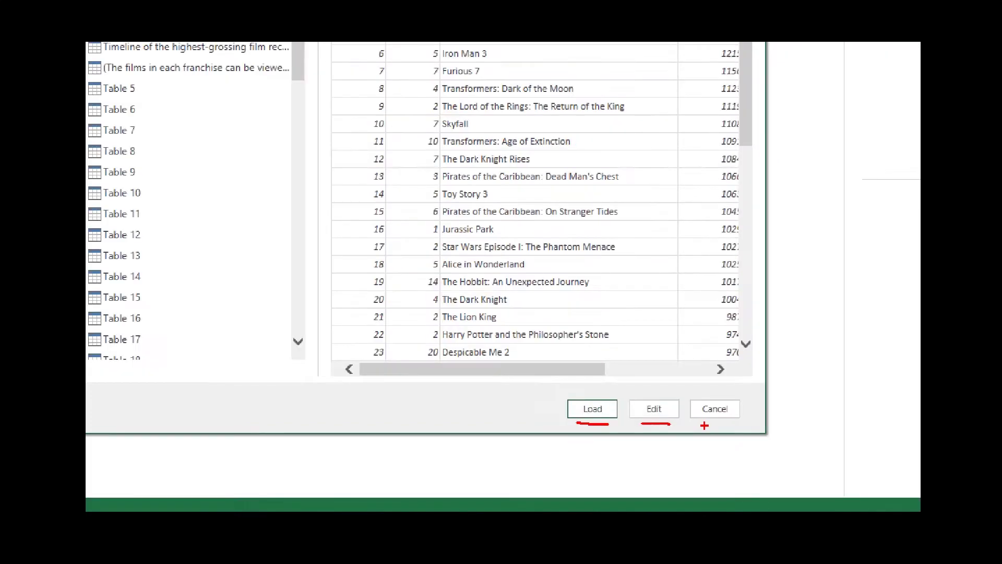
pyautogui.click(654, 409)
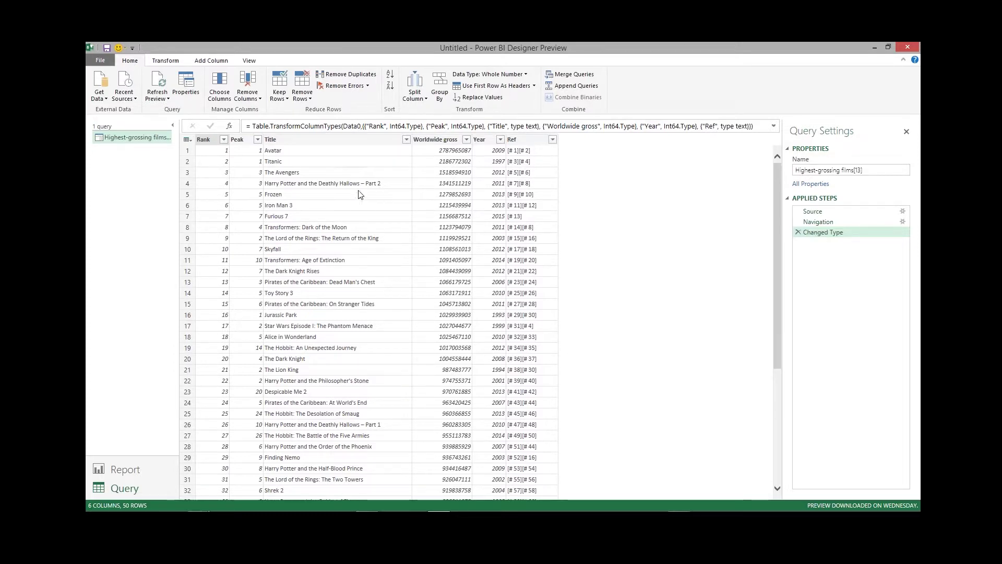
# Step: Remove the Peak and Ref columns from the highest-grossing films query
pyautogui.click(246, 144)
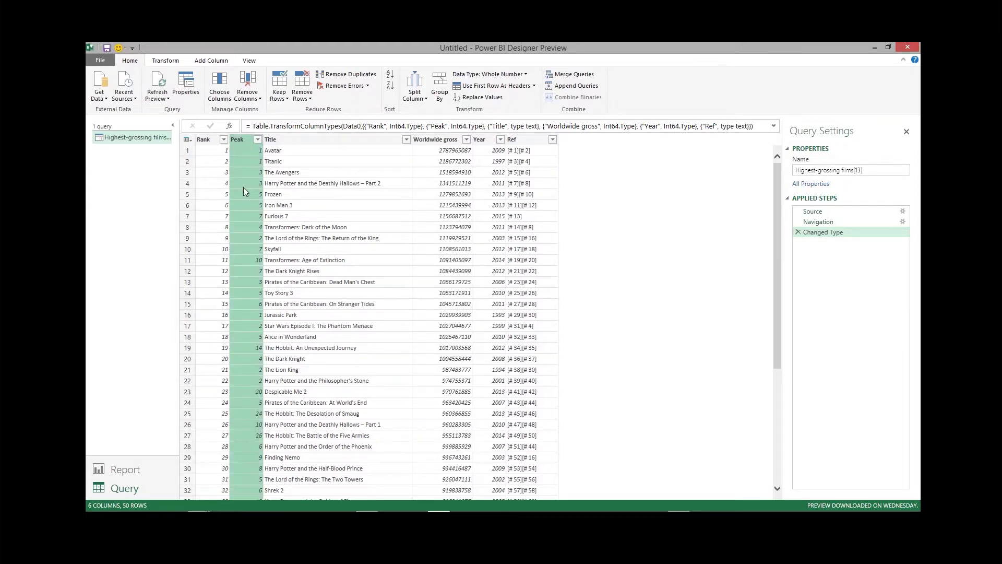
pyautogui.rightClick(242, 140)
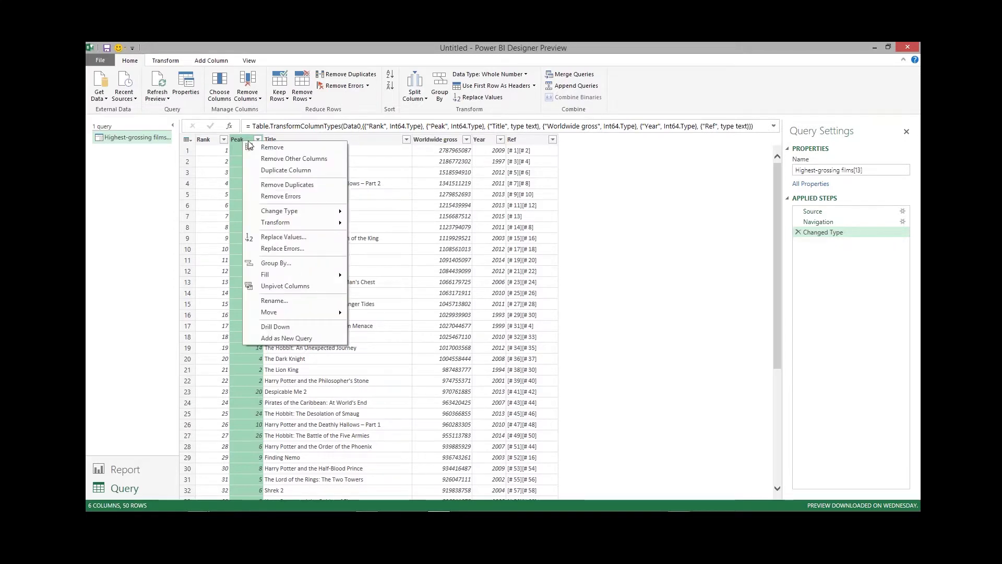
pyautogui.click(272, 148)
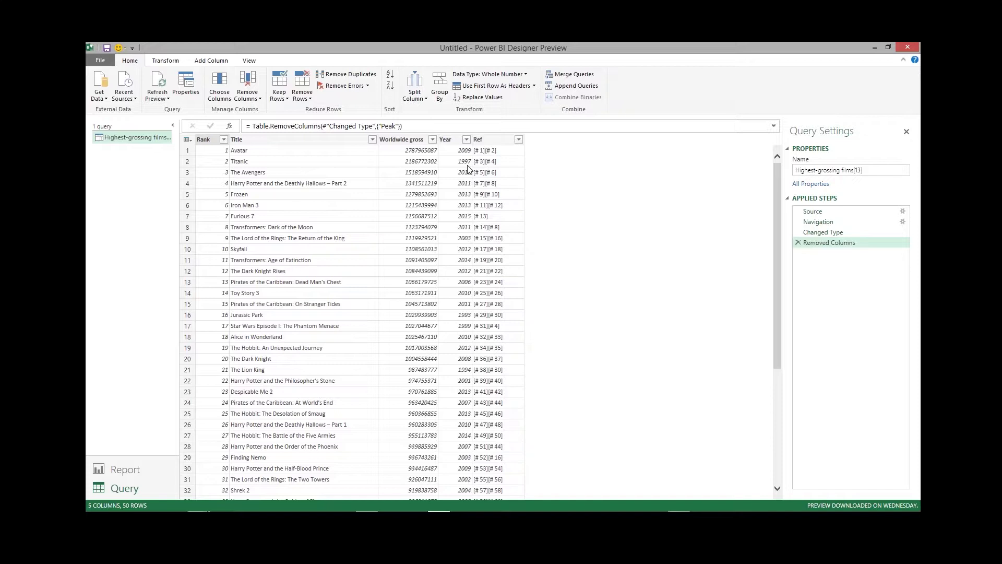
pyautogui.click(487, 141)
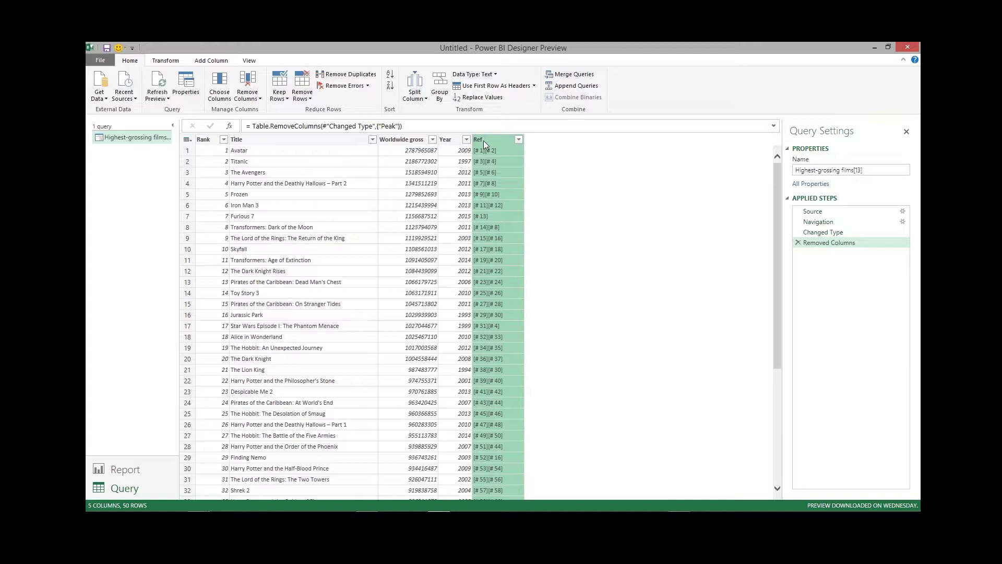
pyautogui.rightClick(489, 139)
pyautogui.click(504, 146)
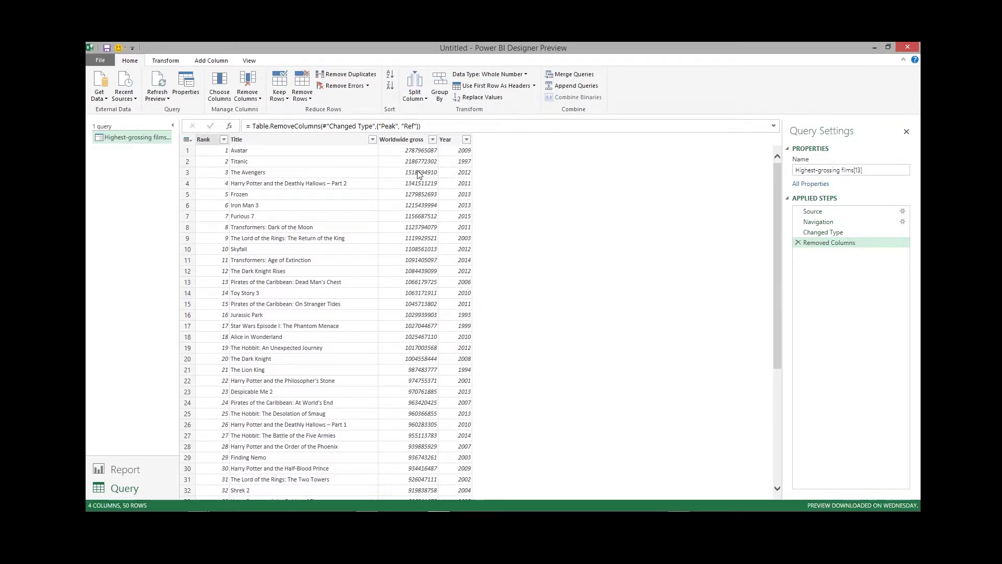
# Step: Try changing the Year column's data type to Date
pyautogui.click(448, 140)
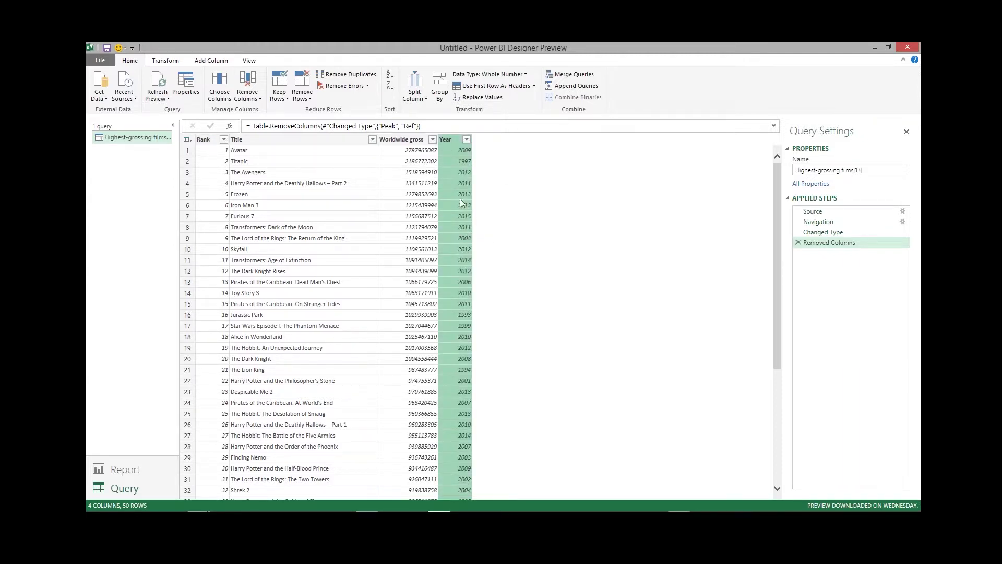
pyautogui.rightClick(451, 145)
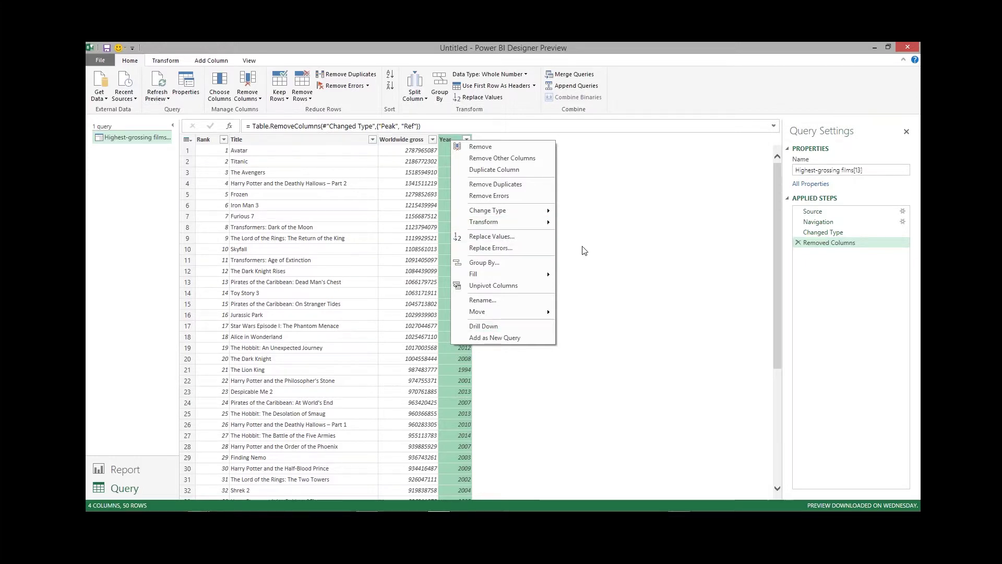
pyautogui.click(573, 218)
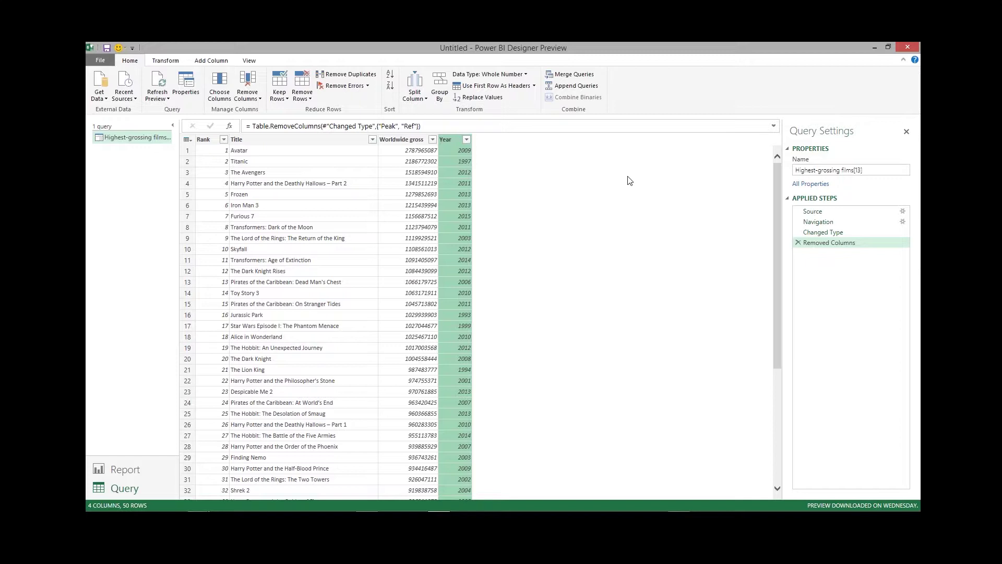
pyautogui.rightClick(453, 140)
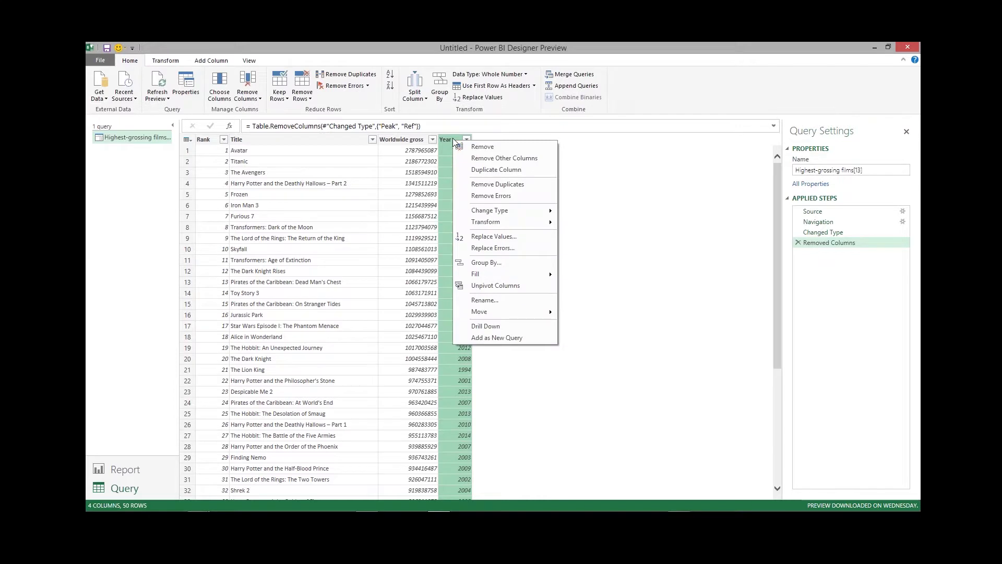
pyautogui.moveTo(517, 215)
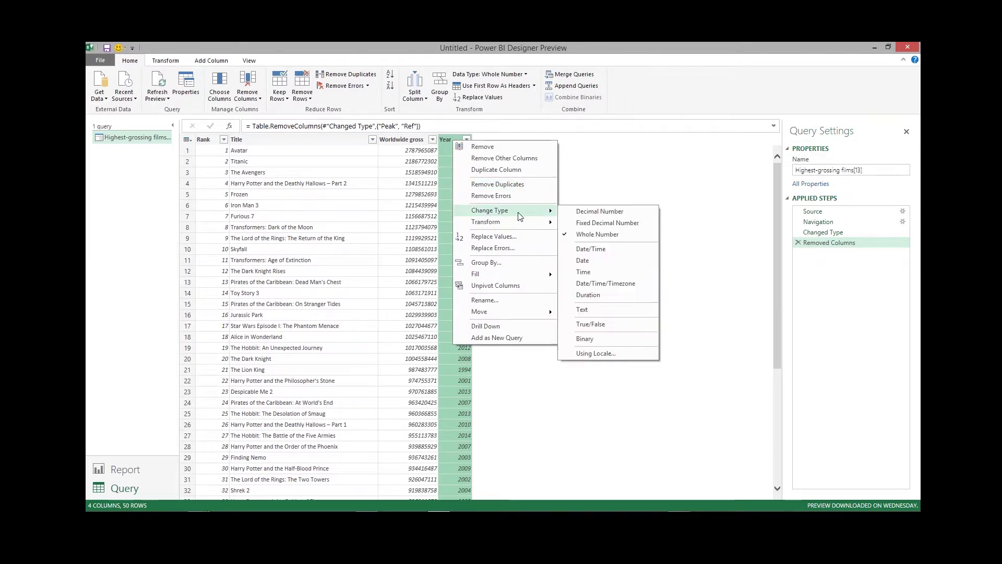
pyautogui.click(601, 265)
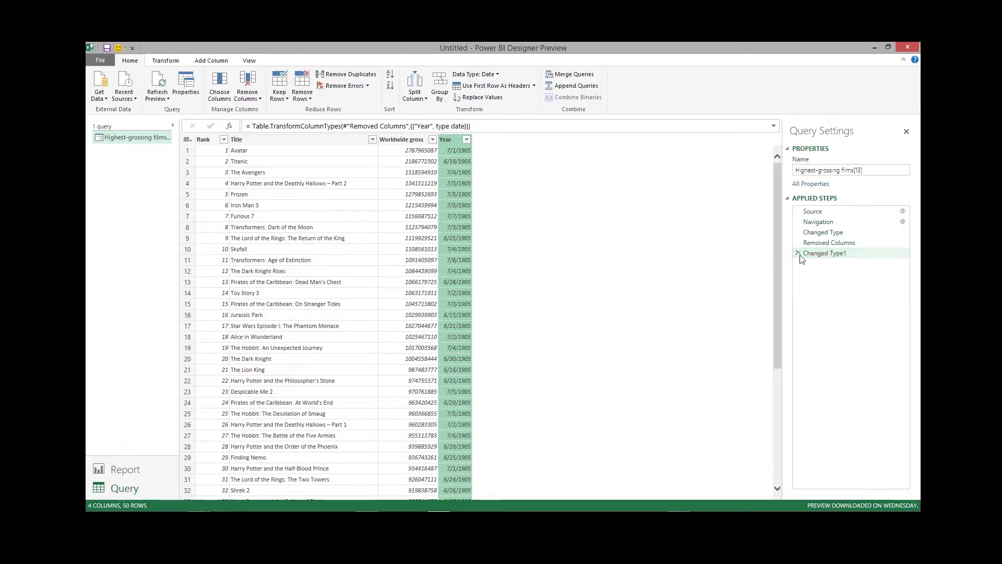
# Step: Check which source table the query's Navigation step uses and leave its settings as they are
pyautogui.click(821, 255)
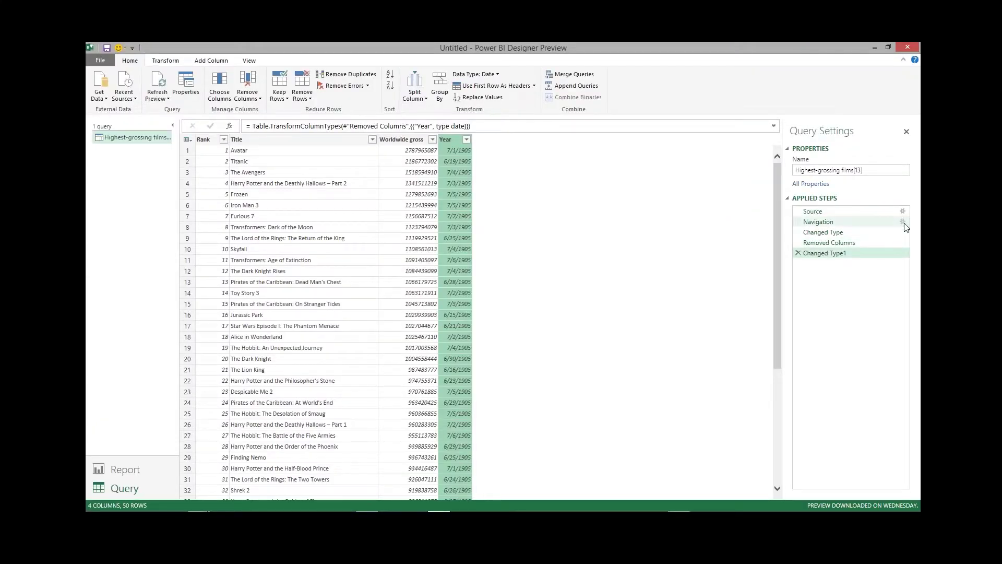
pyautogui.click(903, 222)
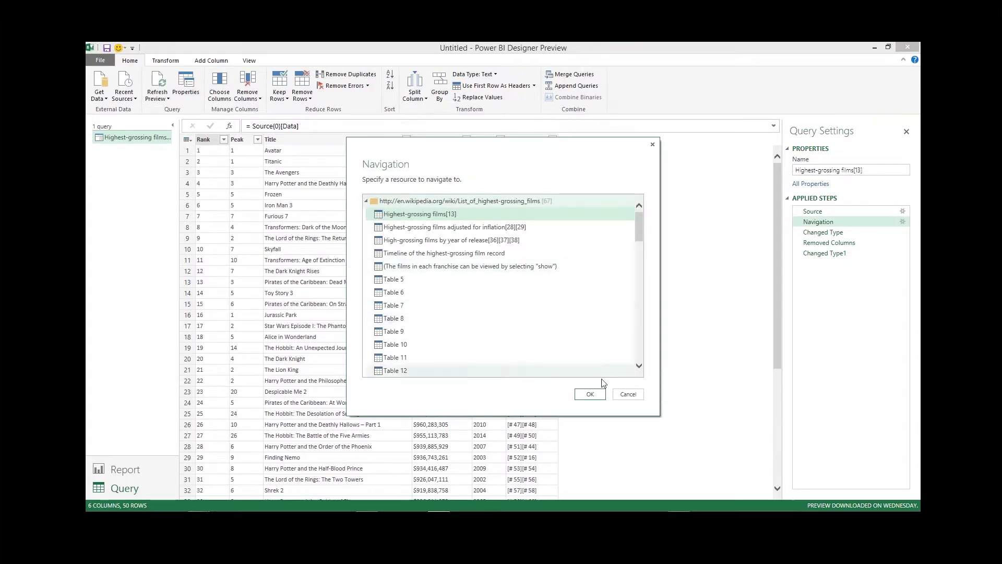
pyautogui.click(629, 395)
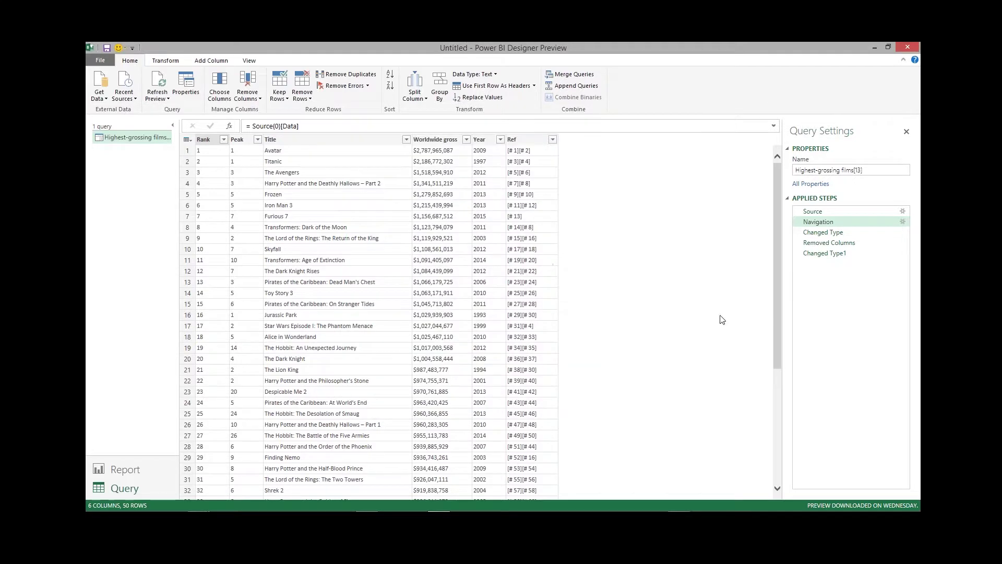
# Step: Delete the applied step that changed the Year column to the Date type
pyautogui.click(823, 233)
pyautogui.click(823, 254)
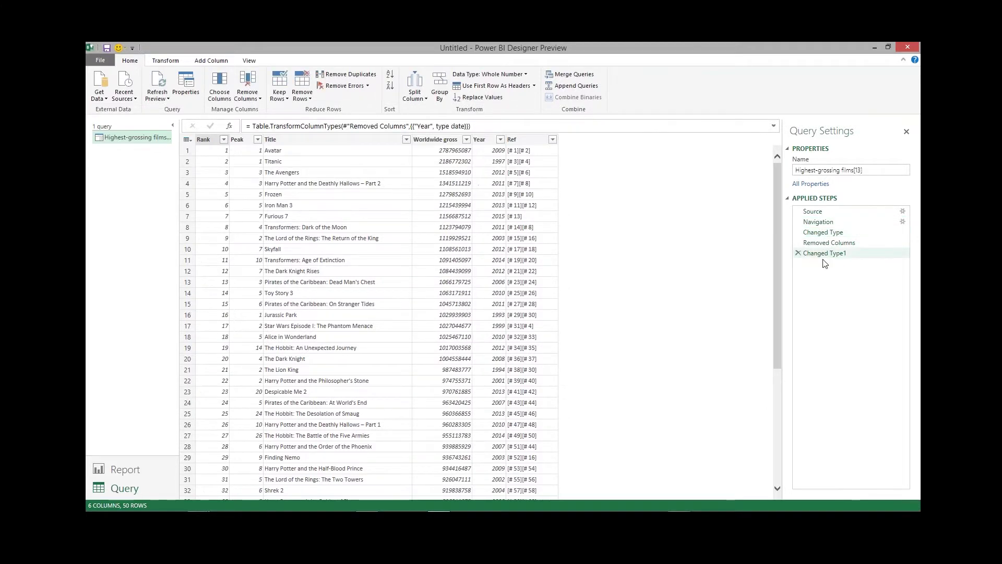
pyautogui.click(798, 254)
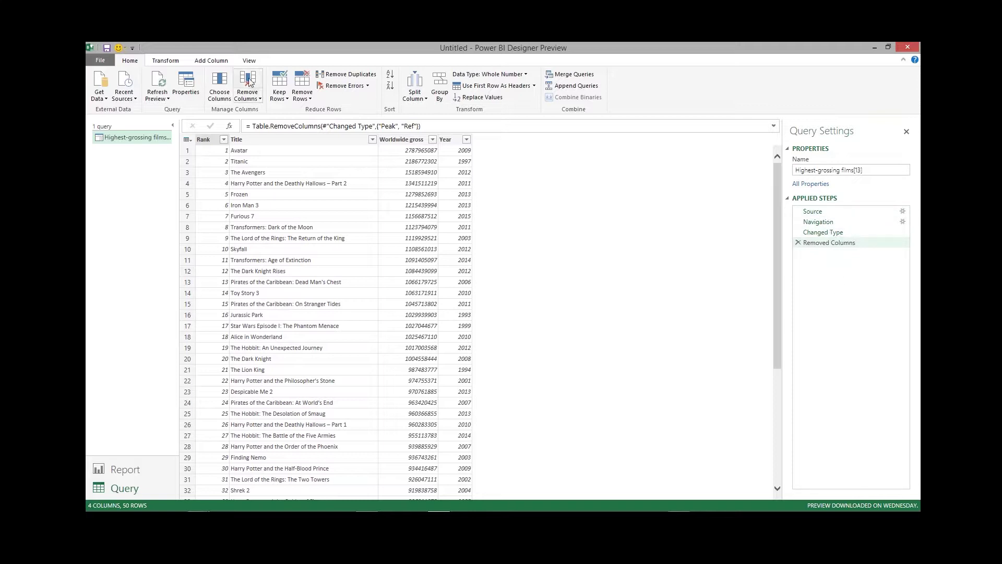
# Step: Examine the query's generated code in the Advanced Editor without editing it, and return to the main query commands
pyautogui.click(250, 61)
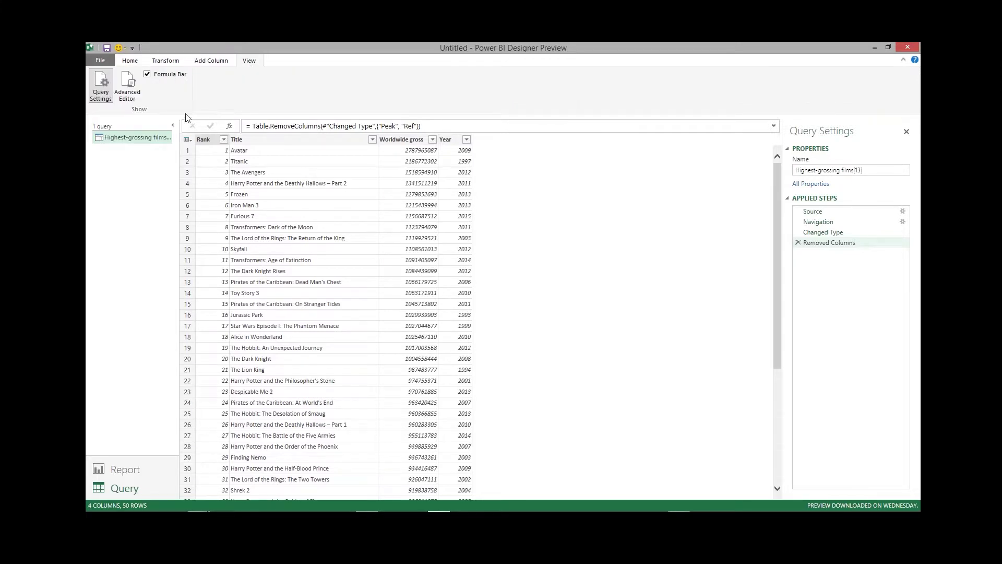
pyautogui.click(129, 87)
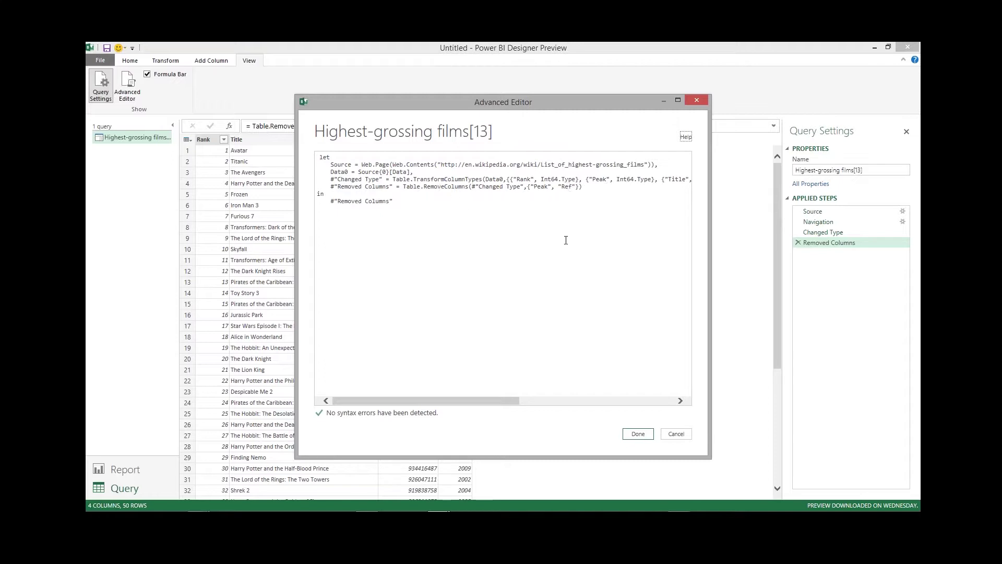
pyautogui.click(673, 439)
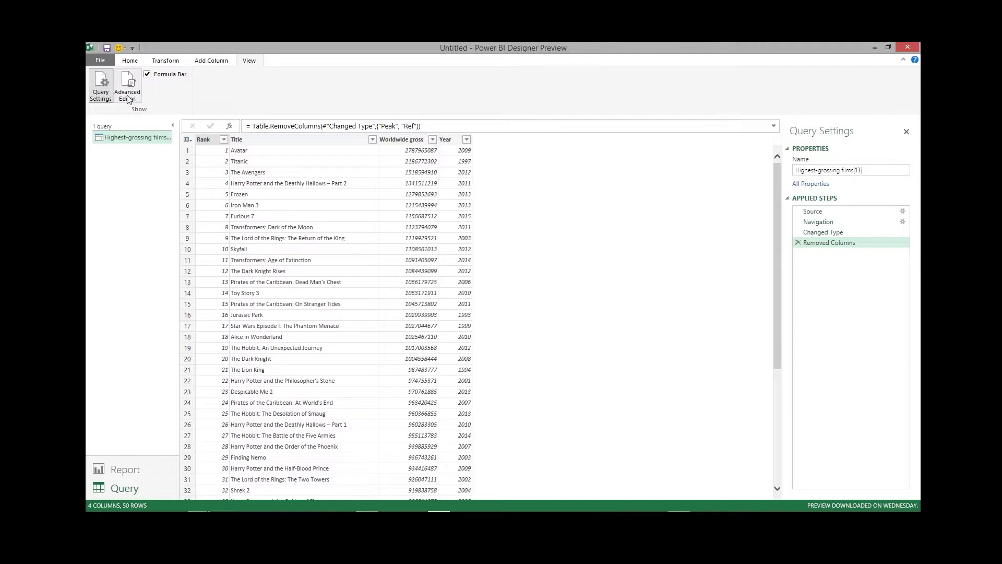
pyautogui.click(131, 62)
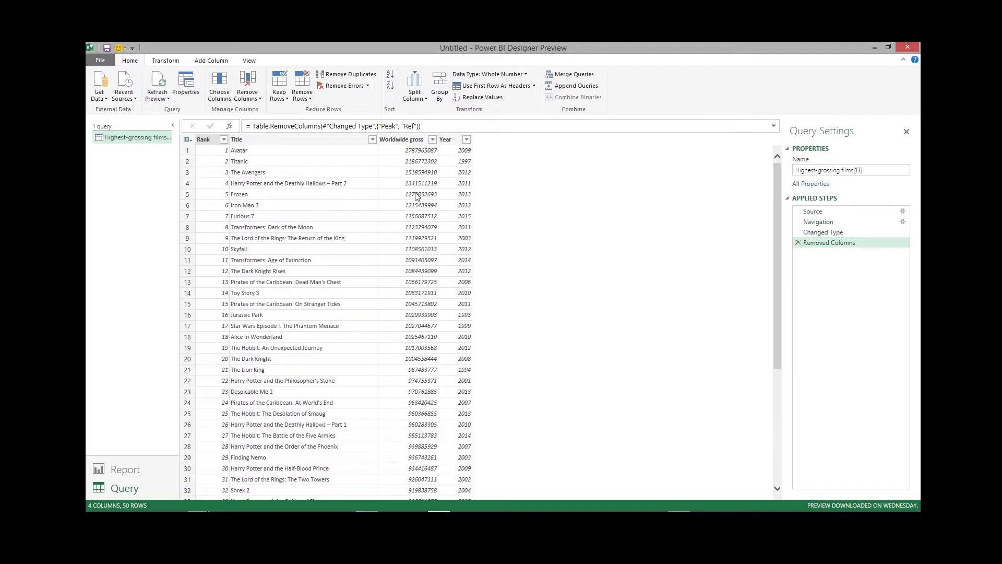
# Step: Change the Year column's data type to Text
pyautogui.rightClick(449, 144)
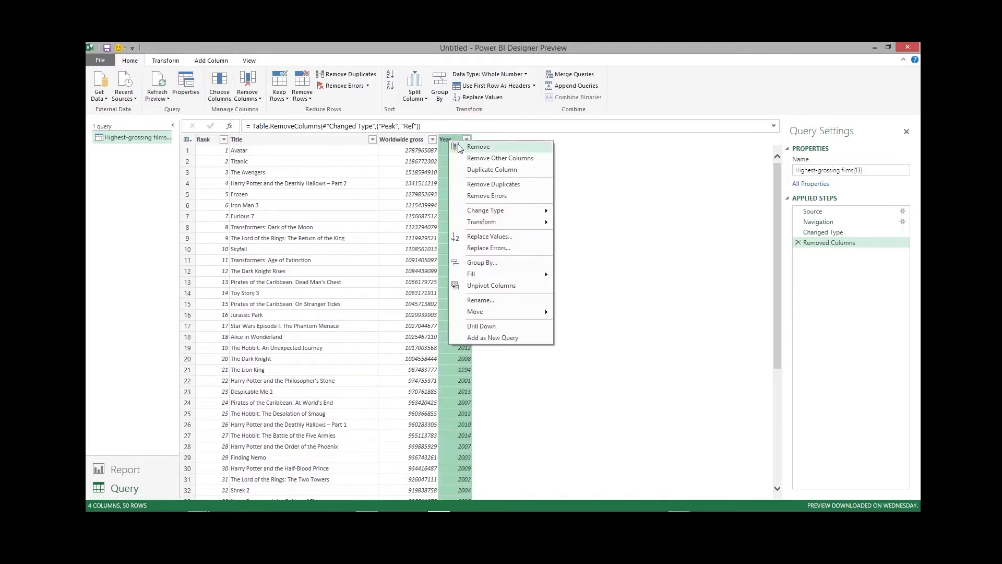
pyautogui.moveTo(505, 212)
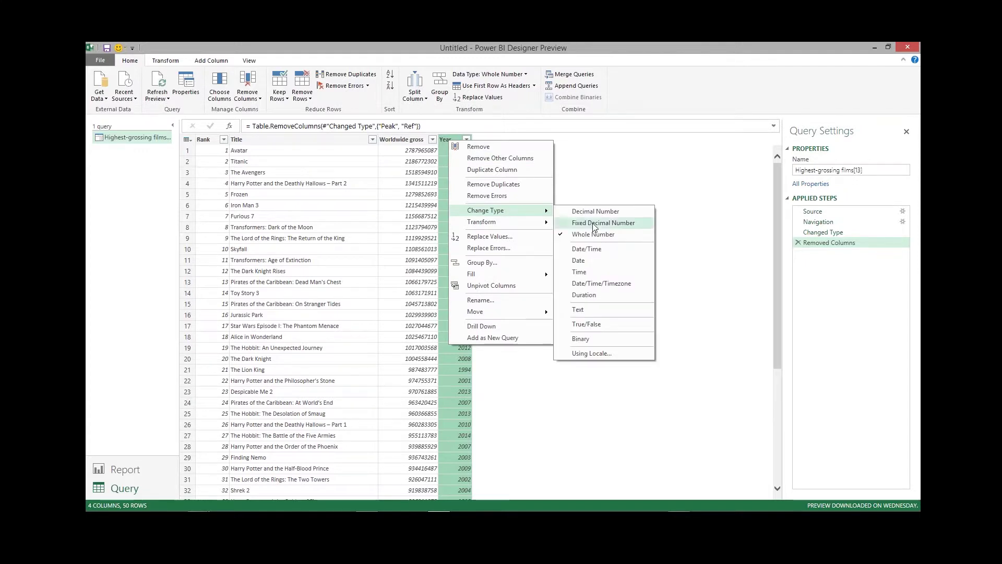
pyautogui.click(586, 313)
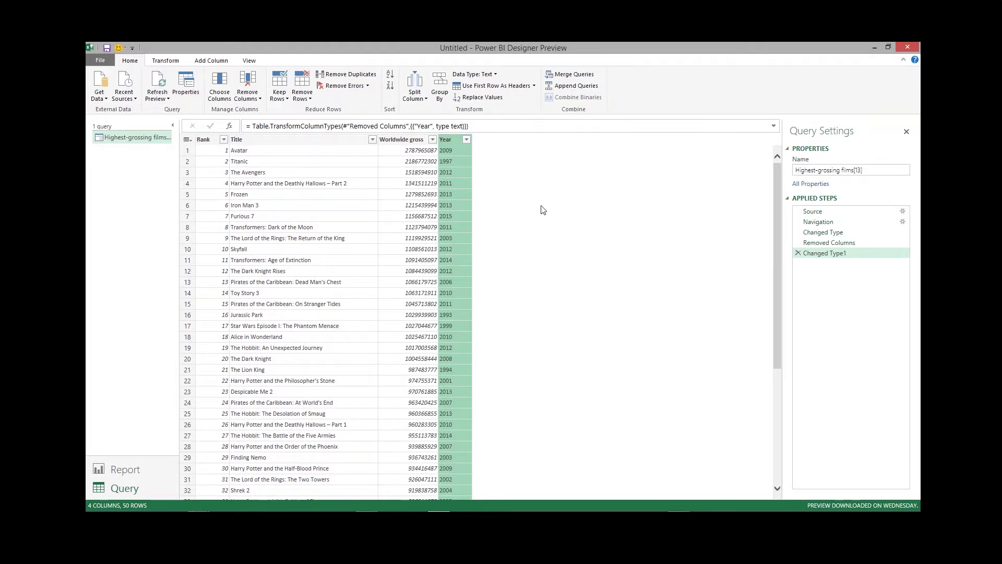
# Step: Rename the "Worldwide gross" column to "Gross"
pyautogui.click(409, 140)
pyautogui.rightClick(399, 140)
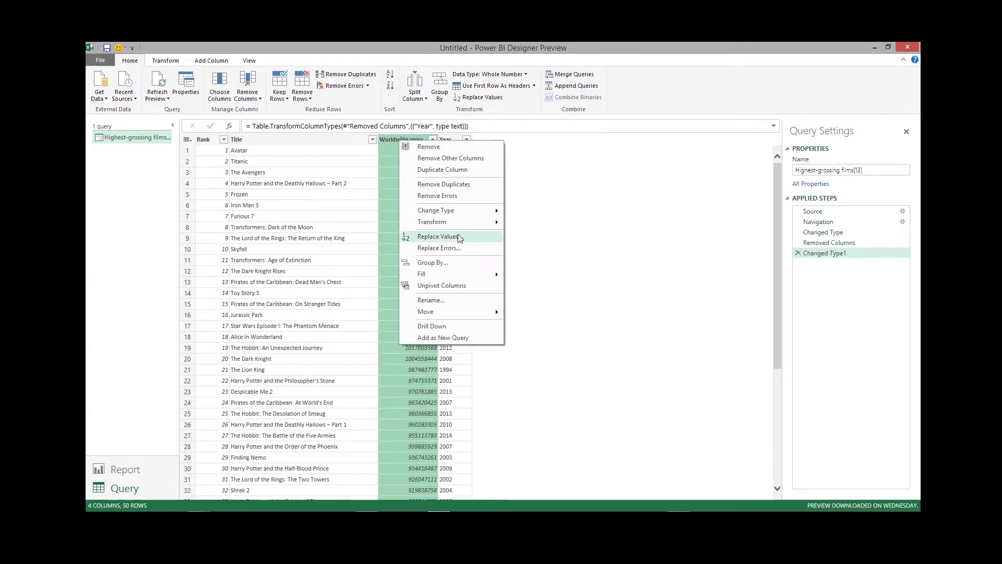
pyautogui.click(432, 300)
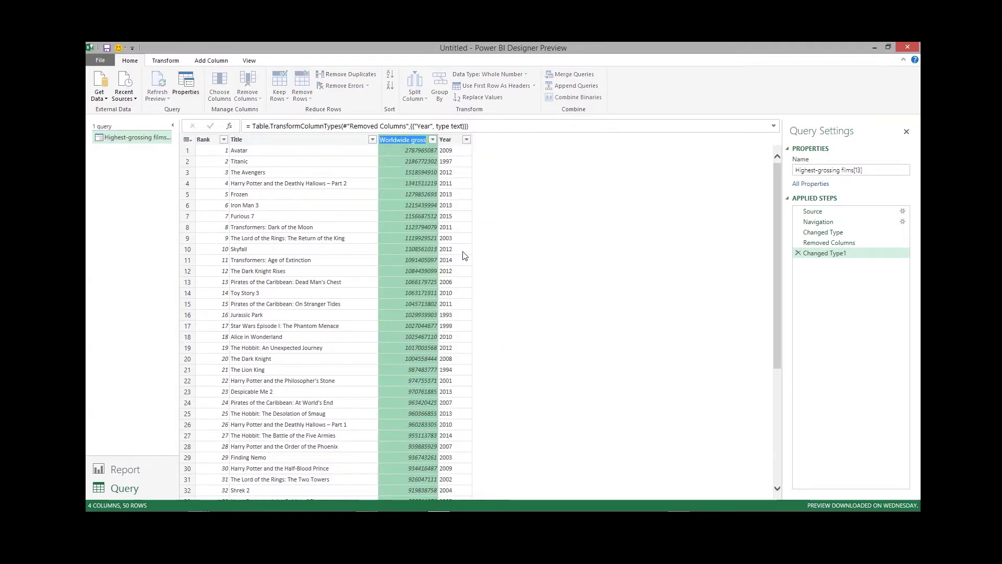
pyautogui.write('Gro')
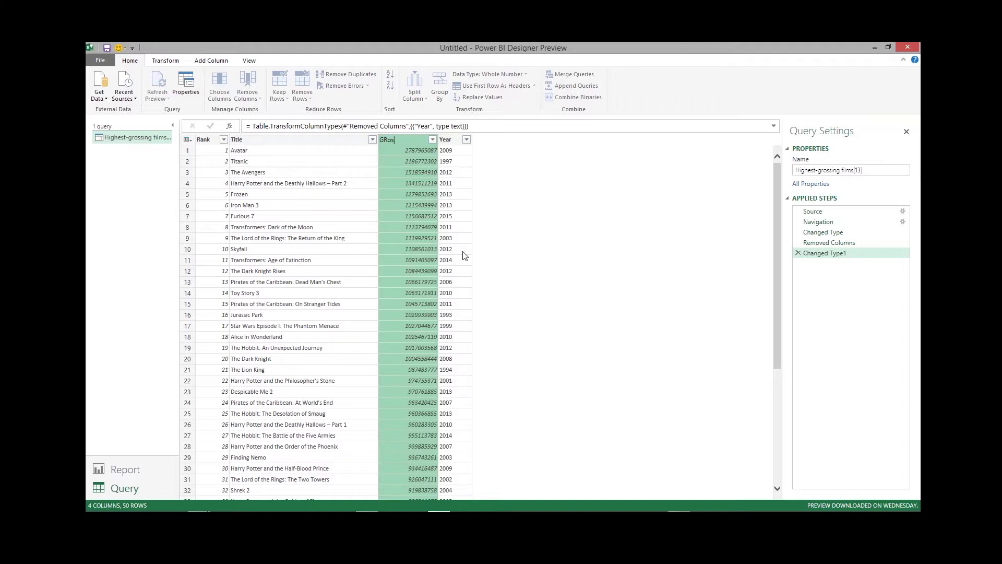
pyautogui.write('ss')
pyautogui.press('Return')
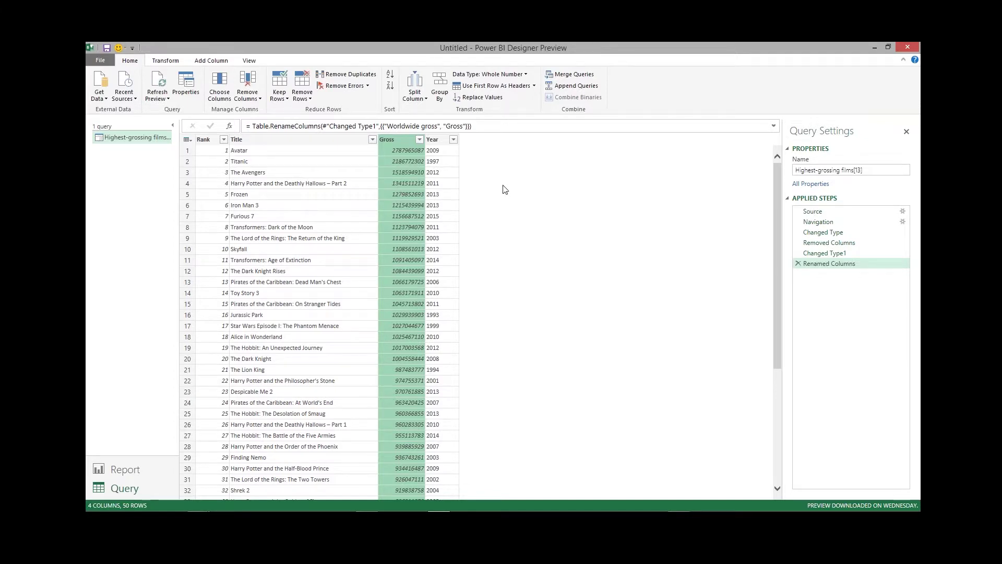
# Step: Check the data type assigned to the Gross column without changing it
pyautogui.rightClick(403, 139)
pyautogui.moveTo(468, 211)
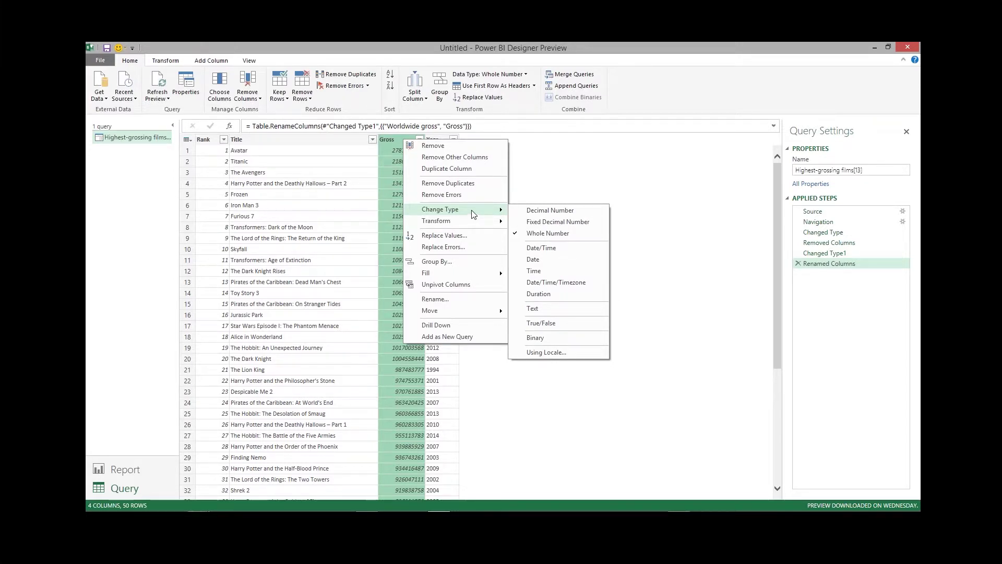
pyautogui.click(541, 180)
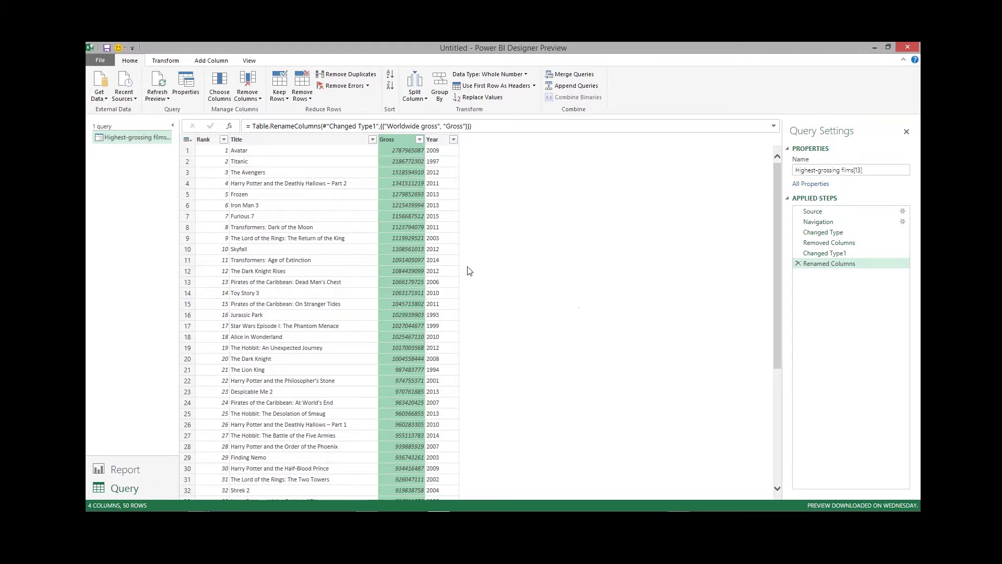
# Step: Rename the query to "Highest Grossing Films"
pyautogui.moveTo(862, 171); pyautogui.dragTo(794, 172)
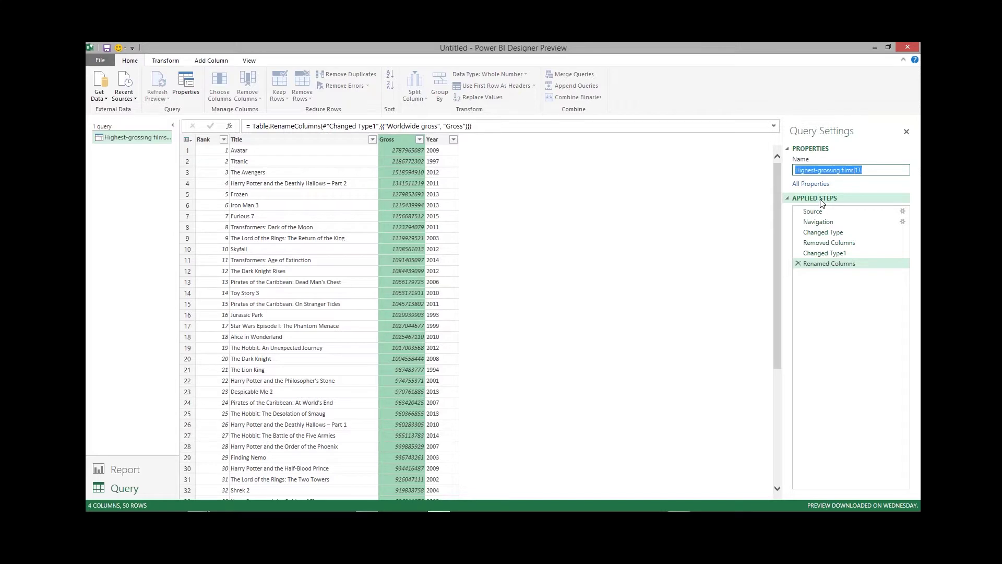
pyautogui.write('Highest Gro')
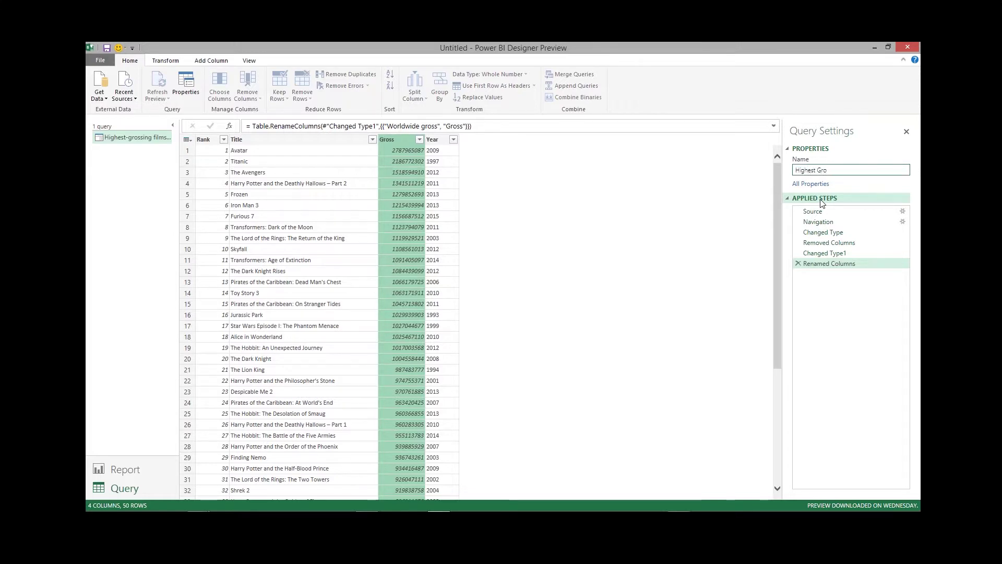
pyautogui.write('ssing Films')
pyautogui.press('Return')
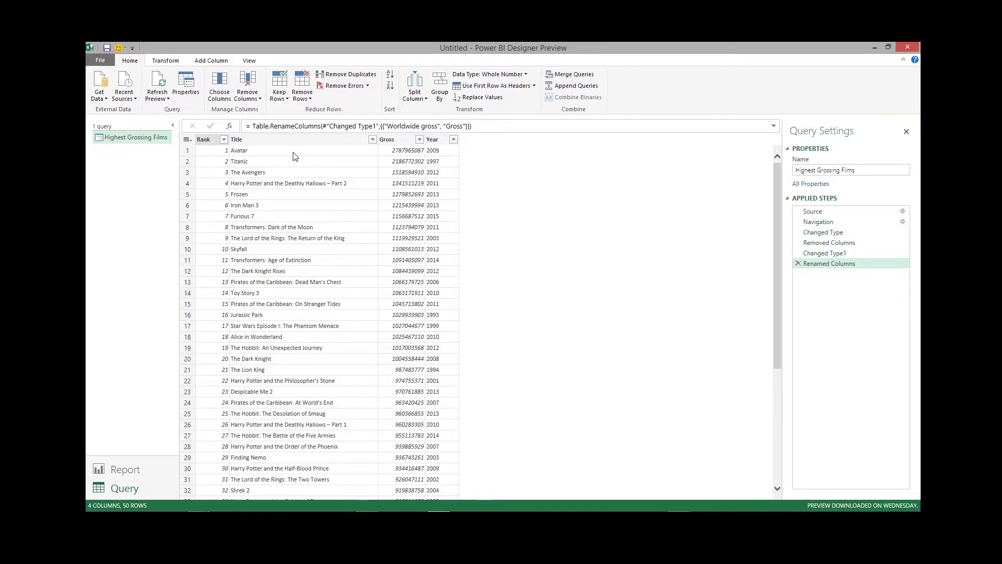
# Step: Look over the commands available for the Title and Rank columns, including the transformation commands for Rank
pyautogui.click(247, 140)
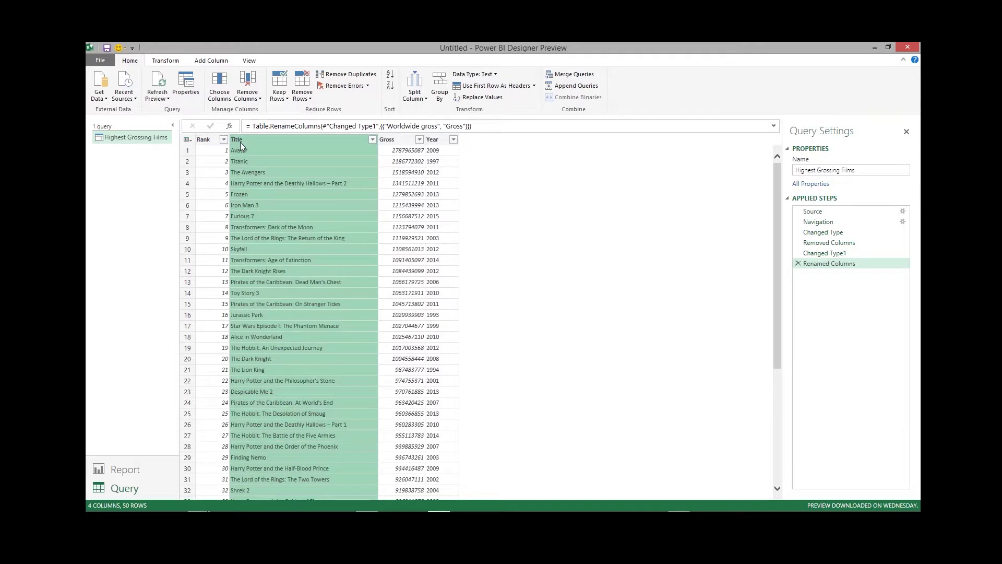
pyautogui.click(203, 140)
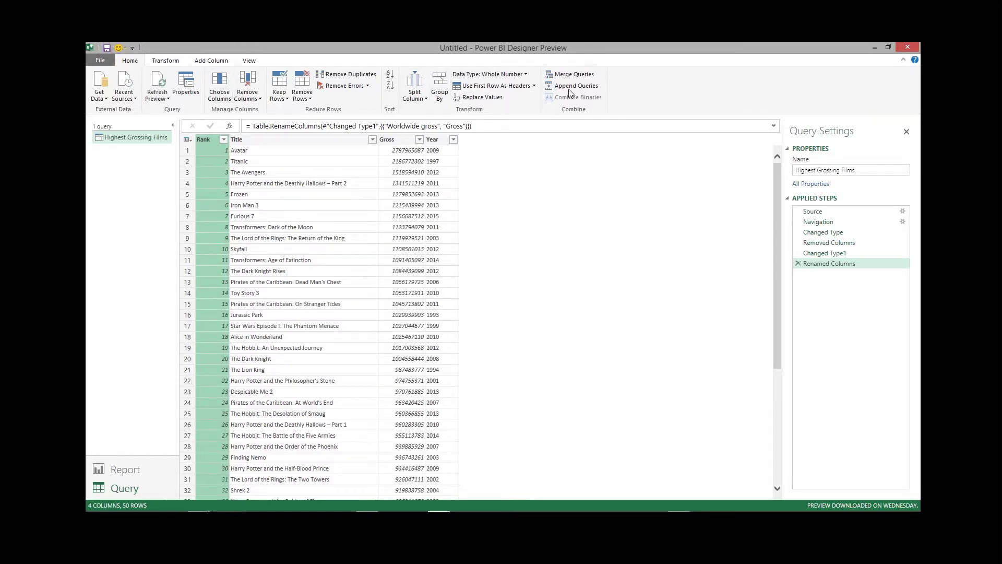
pyautogui.click(166, 60)
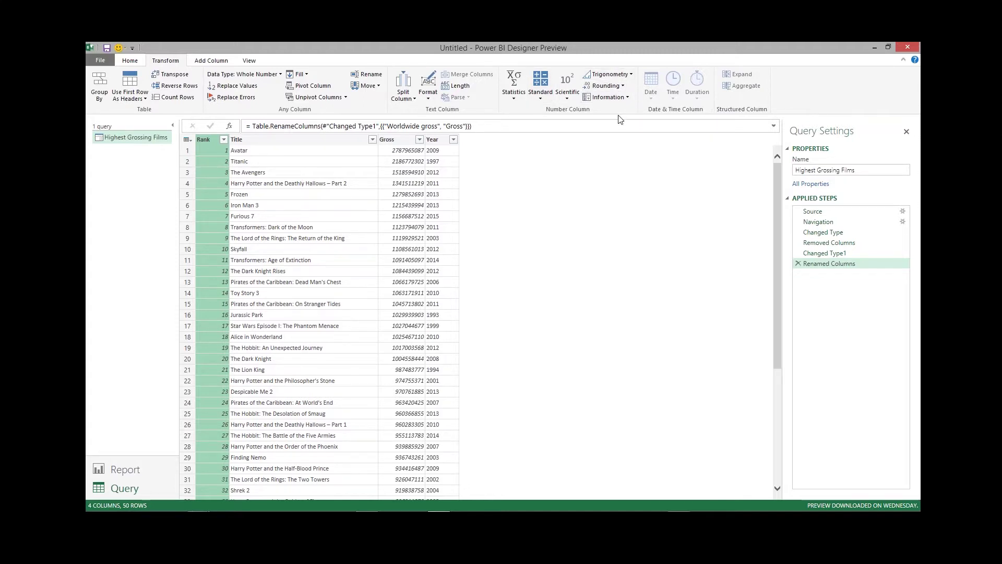
# Step: Examine the text formatting, standard arithmetic, transformation and add-column commands offered for the Gross column
pyautogui.click(410, 140)
pyautogui.click(427, 99)
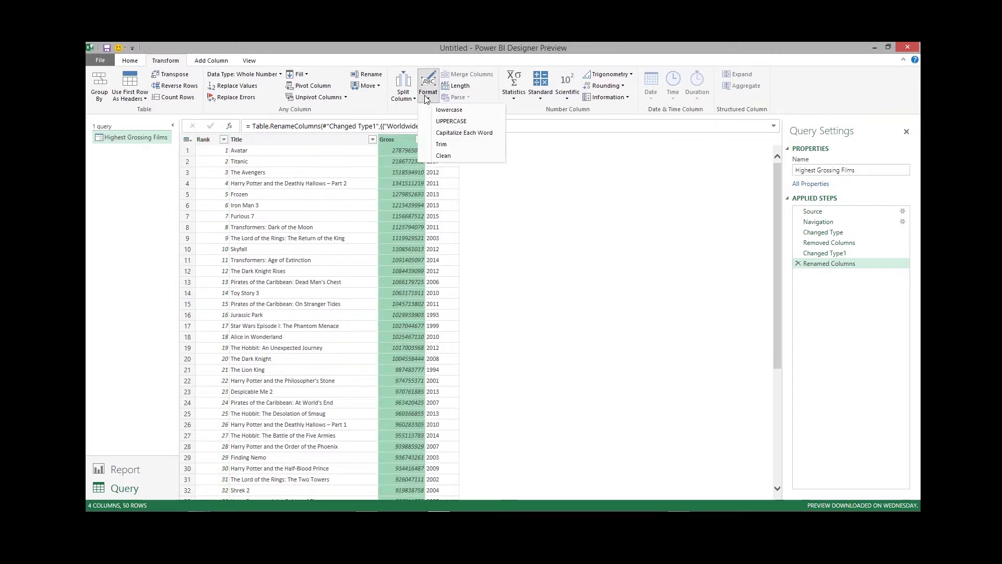
pyautogui.click(516, 188)
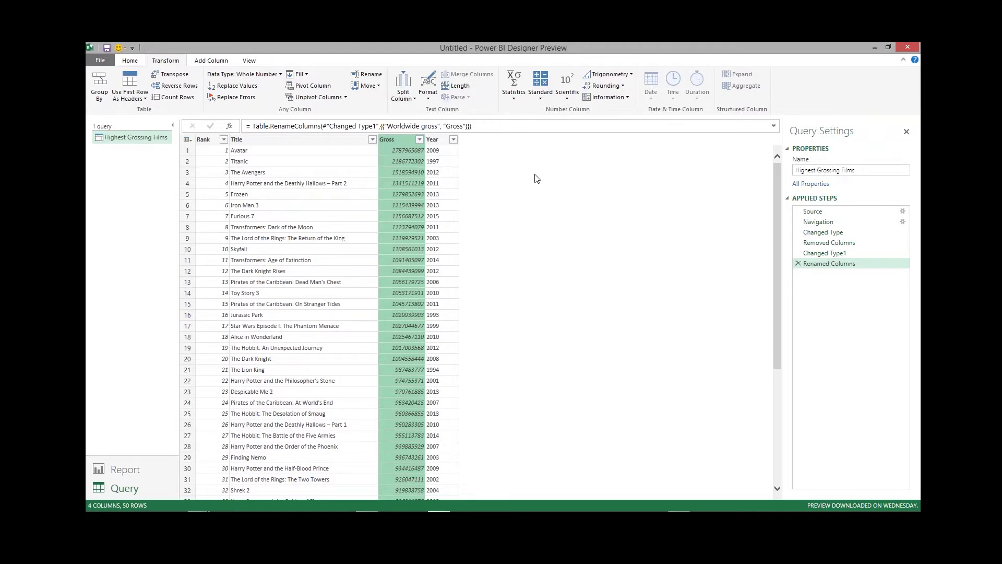
pyautogui.click(541, 99)
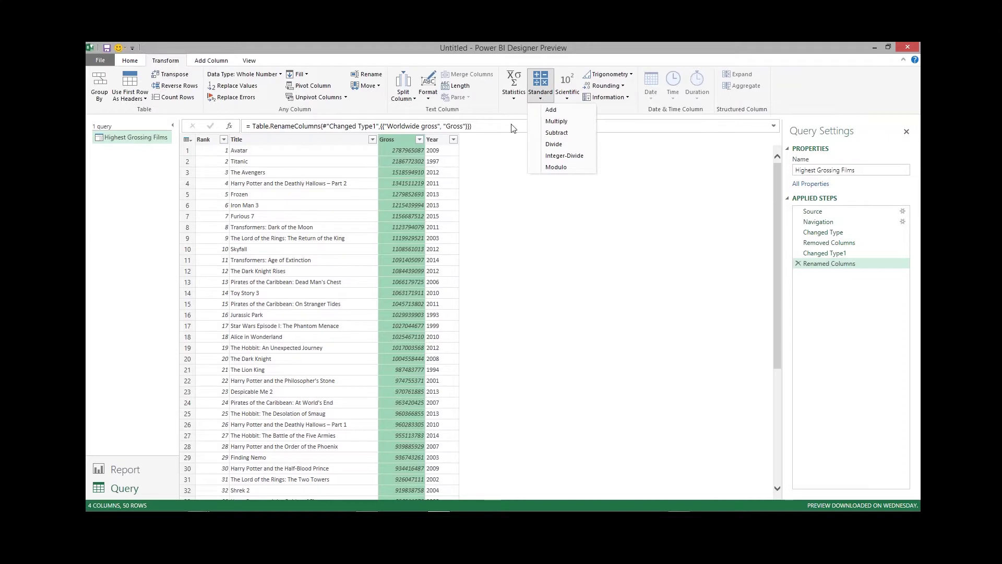
pyautogui.click(499, 168)
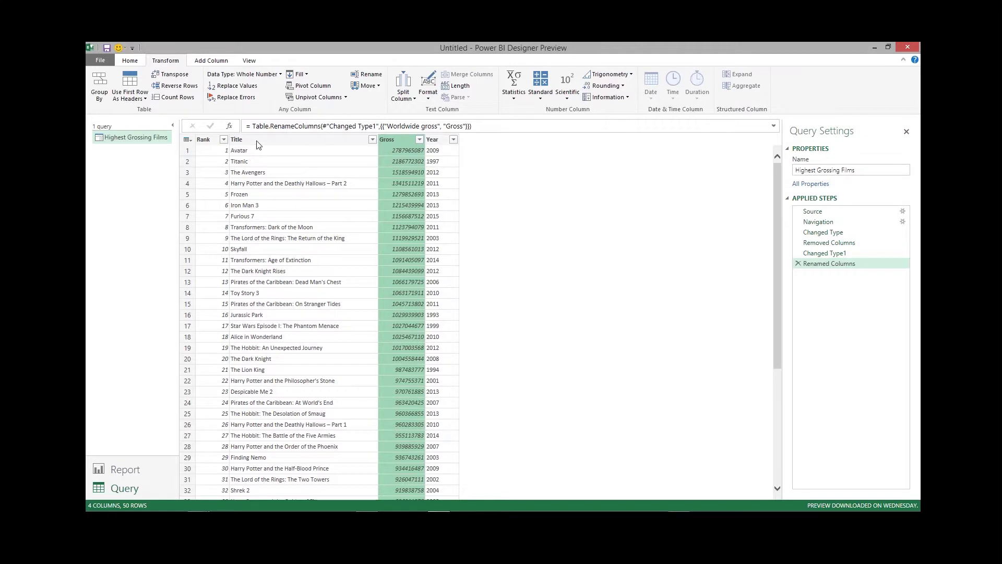
pyautogui.click(131, 61)
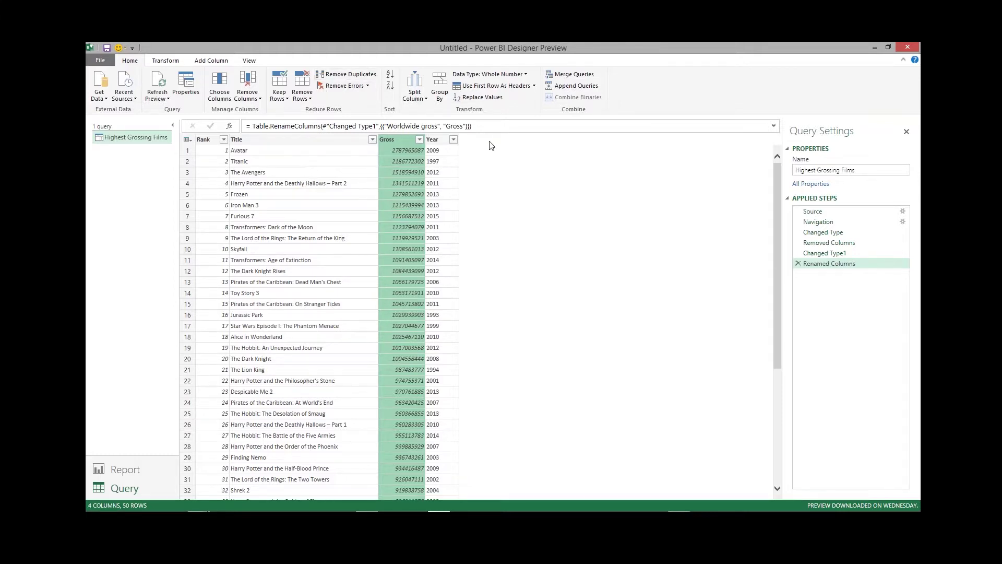
pyautogui.click(202, 65)
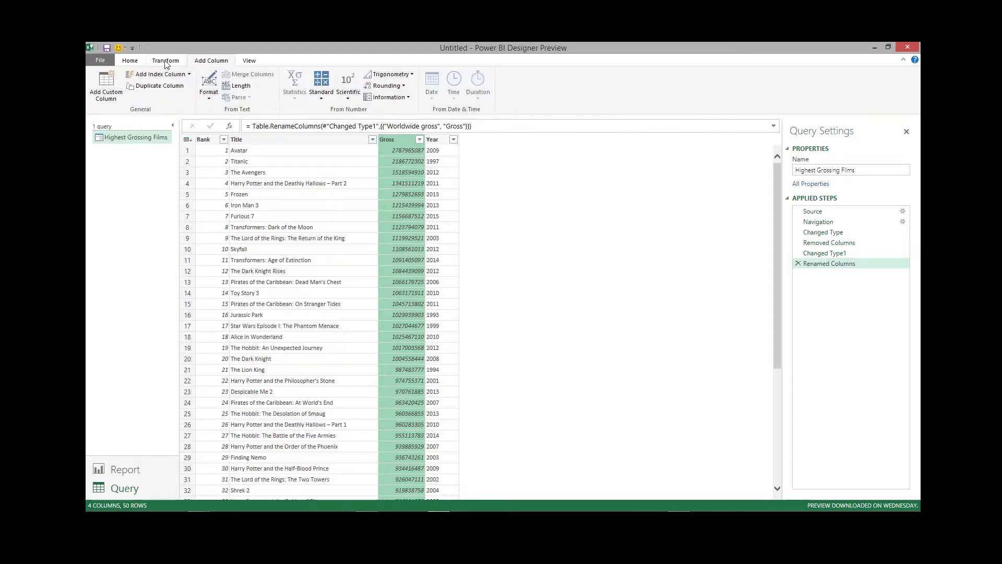
pyautogui.click(165, 63)
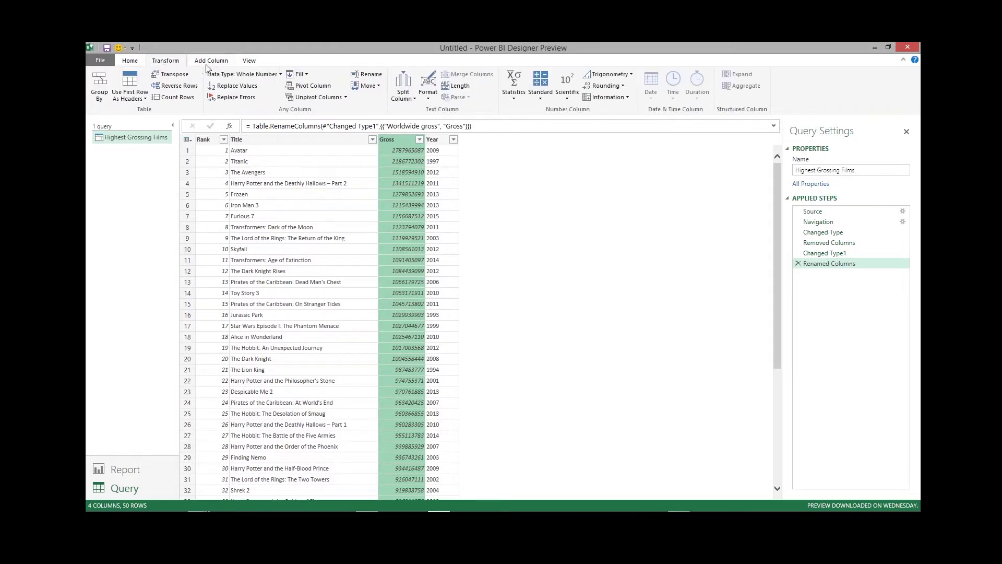
pyautogui.click(130, 62)
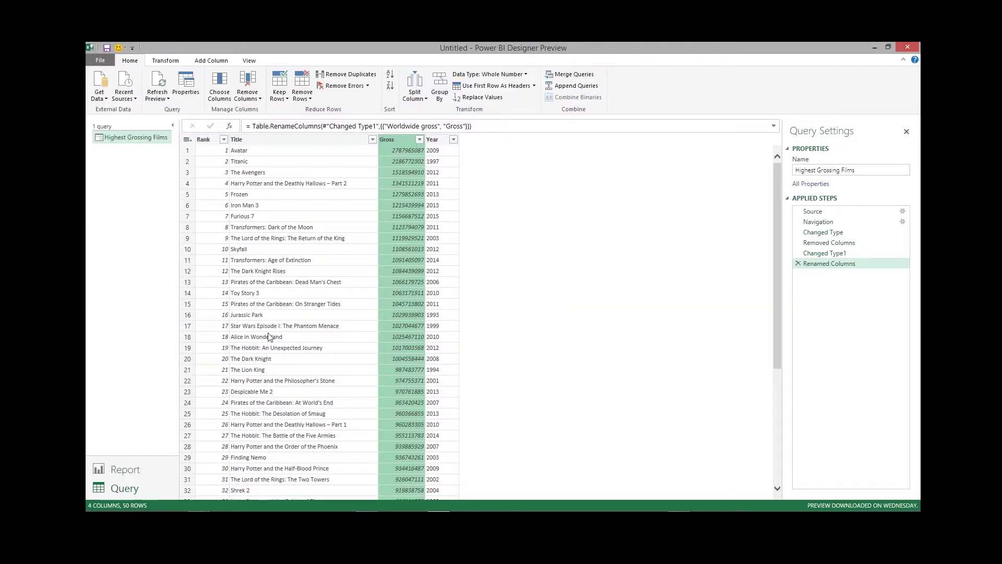
# Step: In the report view, create a column chart of Gross by Title from the Highest Grossing Films table
pyautogui.click(127, 473)
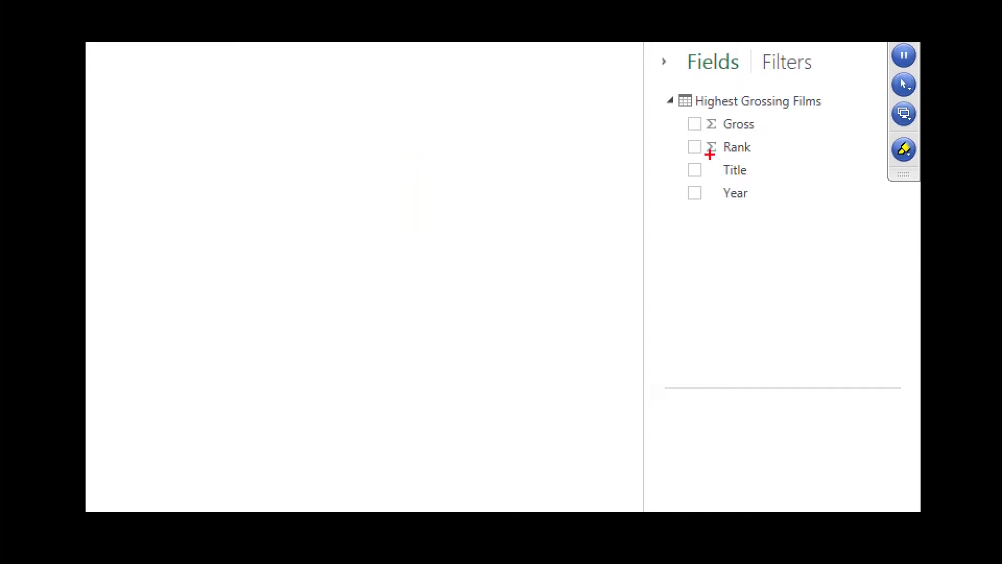
pyautogui.moveTo(714, 134); pyautogui.dragTo(710, 134)
pyautogui.moveTo(728, 178); pyautogui.dragTo(748, 178)
pyautogui.press('Escape')
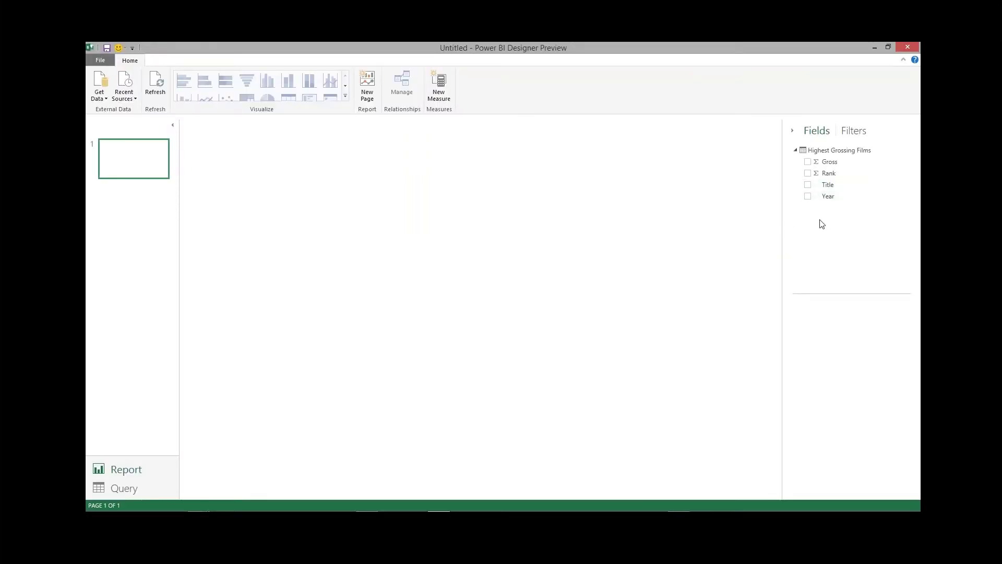
pyautogui.click(808, 185)
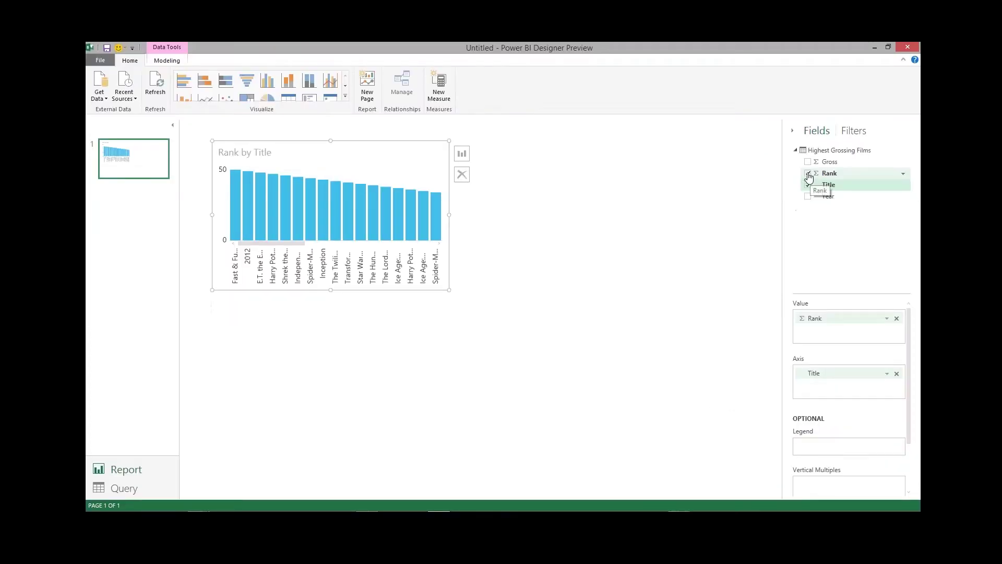
pyautogui.click(808, 173)
pyautogui.click(808, 162)
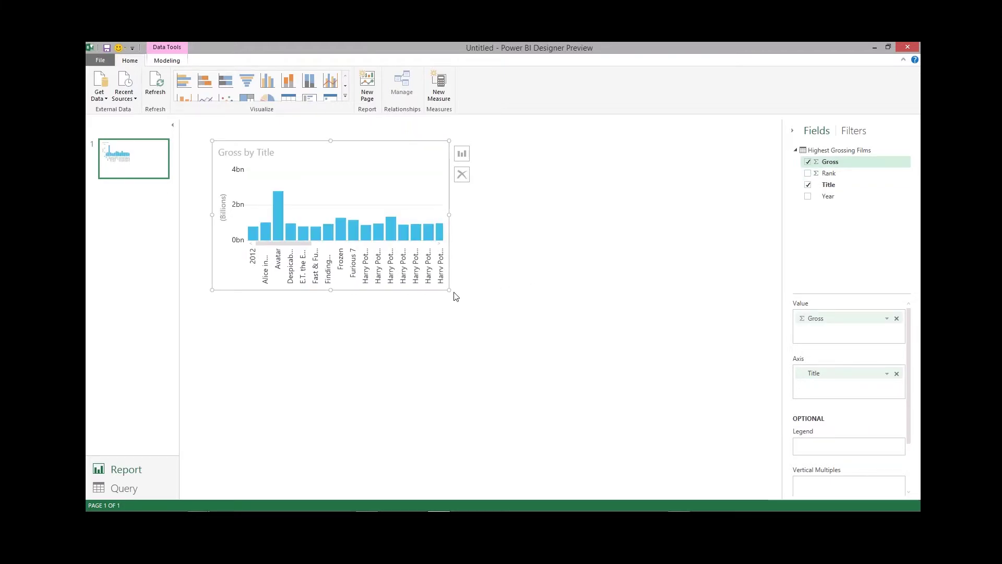
# Step: Enlarge the Gross by Title chart, browse along its film titles and highlight the Avatar column
pyautogui.moveTo(449, 291); pyautogui.dragTo(673, 381)
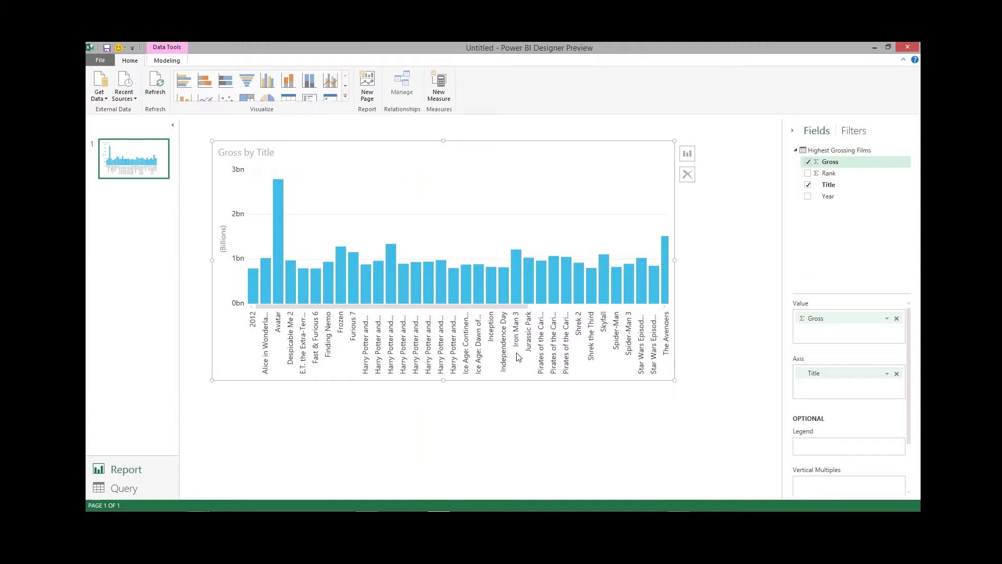
pyautogui.moveTo(426, 312); pyautogui.dragTo(373, 314)
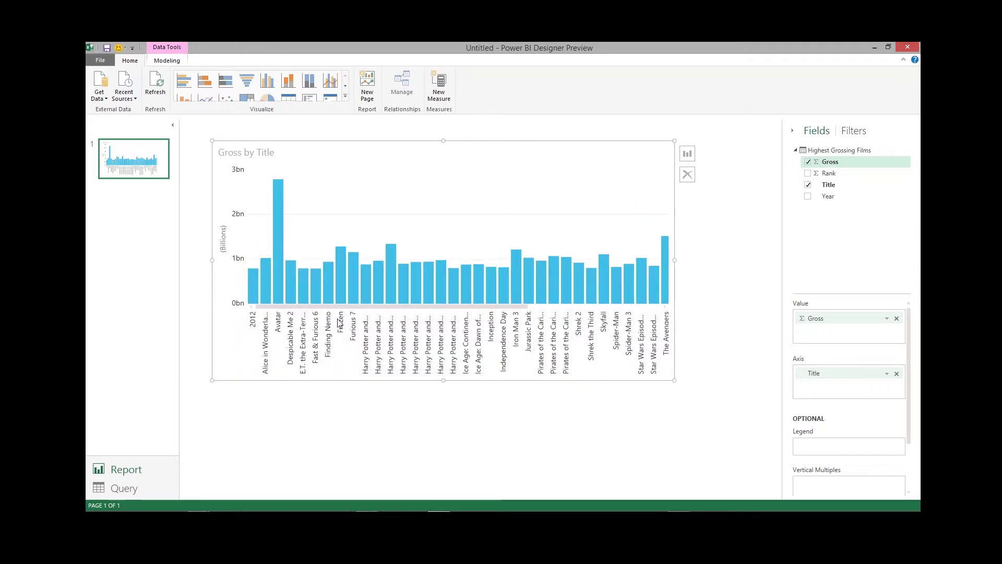
pyautogui.moveTo(327, 307); pyautogui.dragTo(273, 289)
pyautogui.click(271, 286)
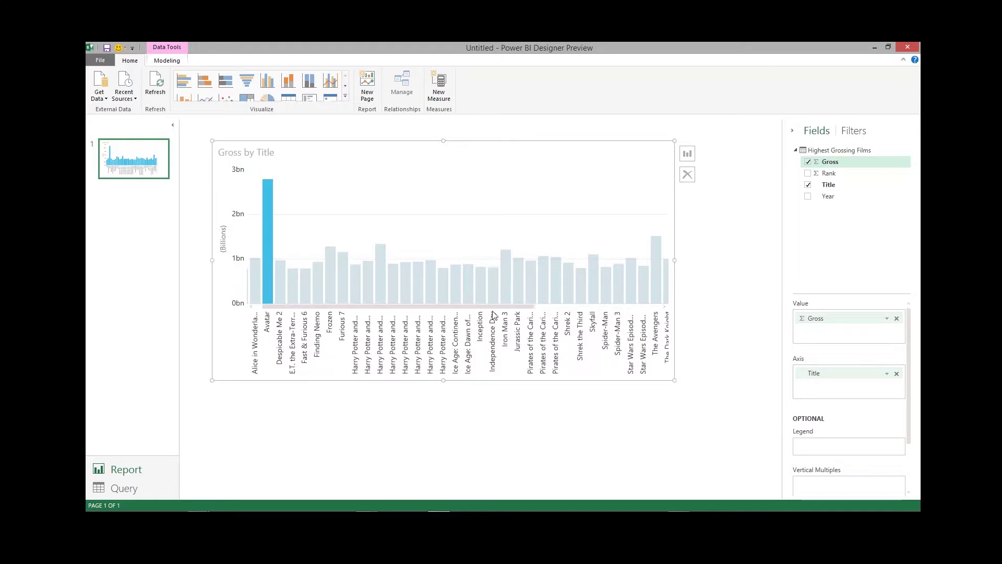
pyautogui.moveTo(491, 313); pyautogui.dragTo(416, 311)
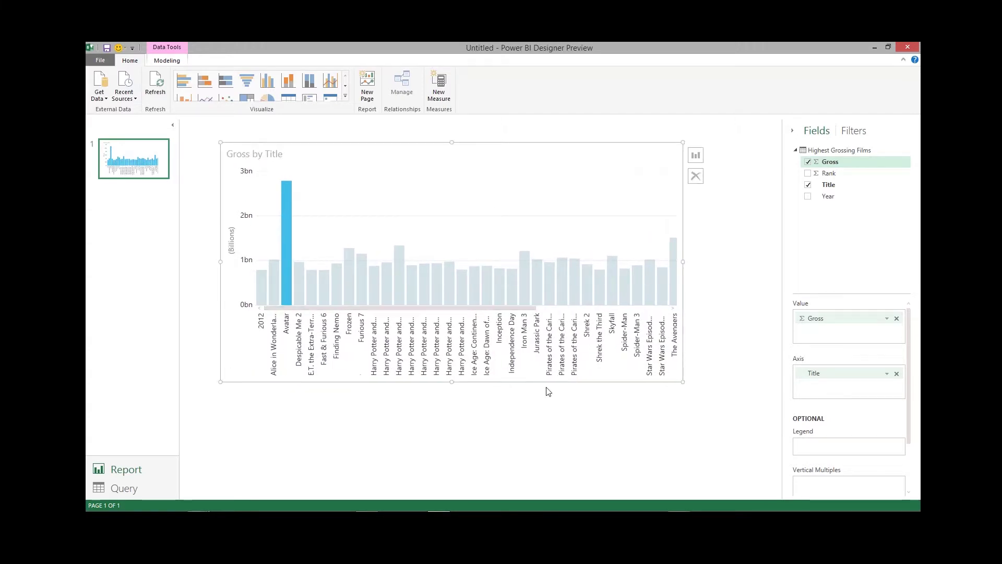
pyautogui.moveTo(504, 313); pyautogui.dragTo(470, 309)
# Step: Shrink the Gross by Title chart to roughly the upper half of the page and convert it to a horizontal bar chart
pyautogui.moveTo(672, 377); pyautogui.dragTo(544, 301)
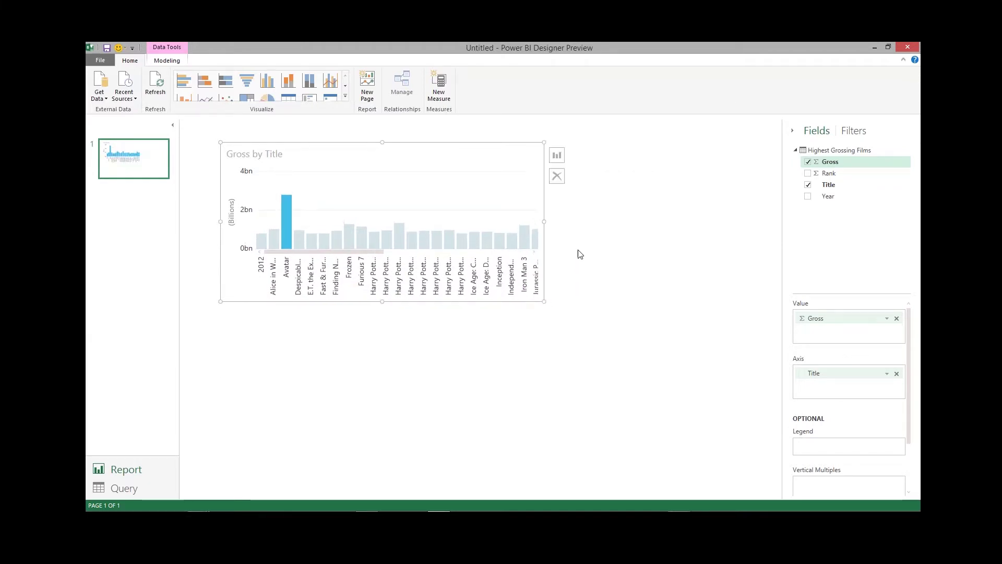
pyautogui.click(557, 156)
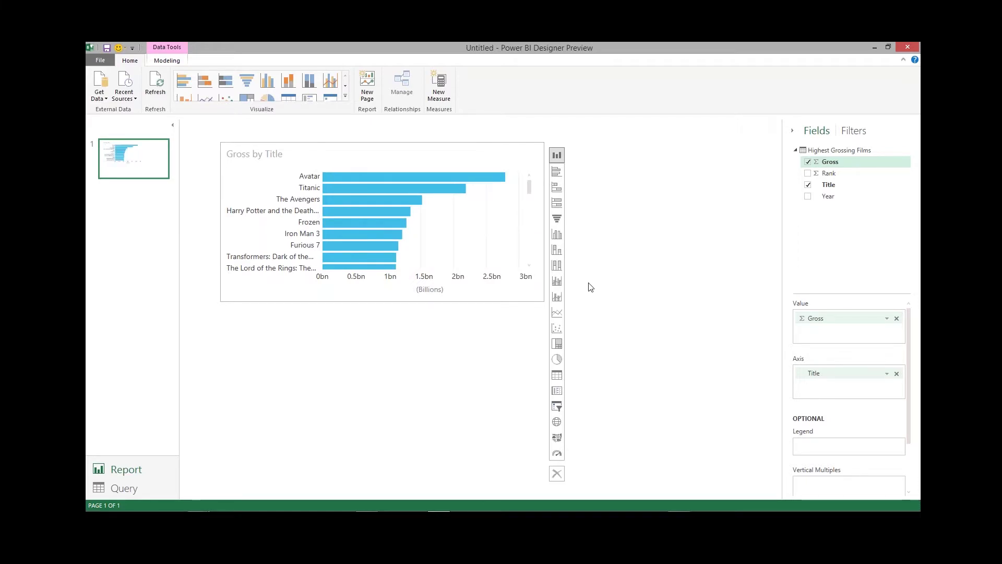
pyautogui.click(609, 321)
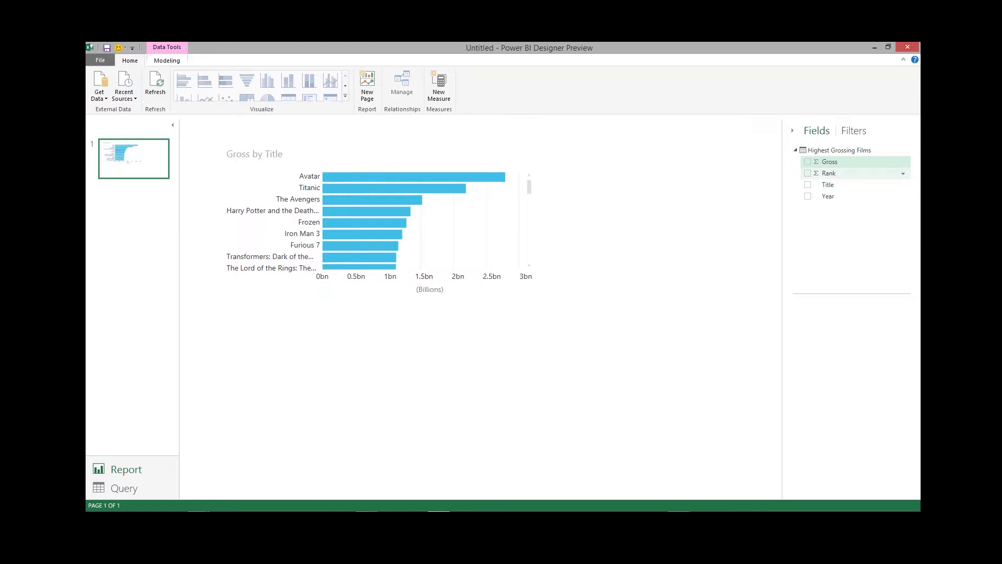
pyautogui.click(464, 213)
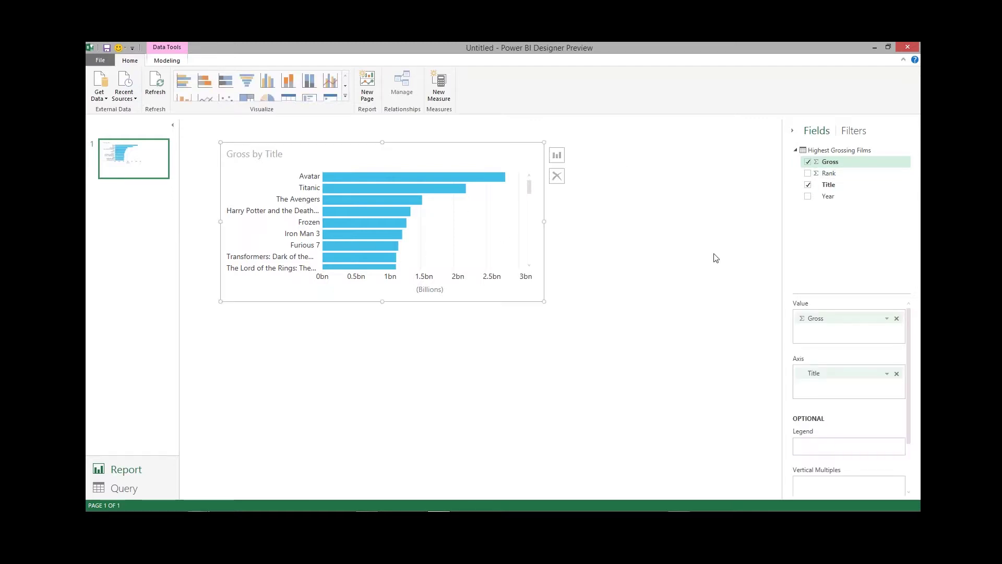
# Step: Add a second chart showing Gross by Year beneath the Gross by Title chart and widen it slightly
pyautogui.click(622, 195)
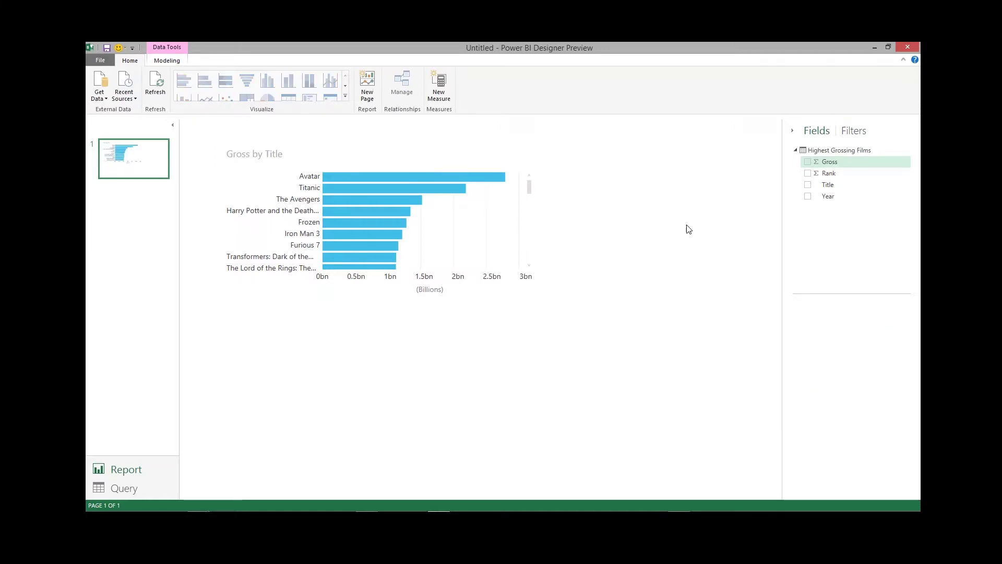
pyautogui.click(808, 197)
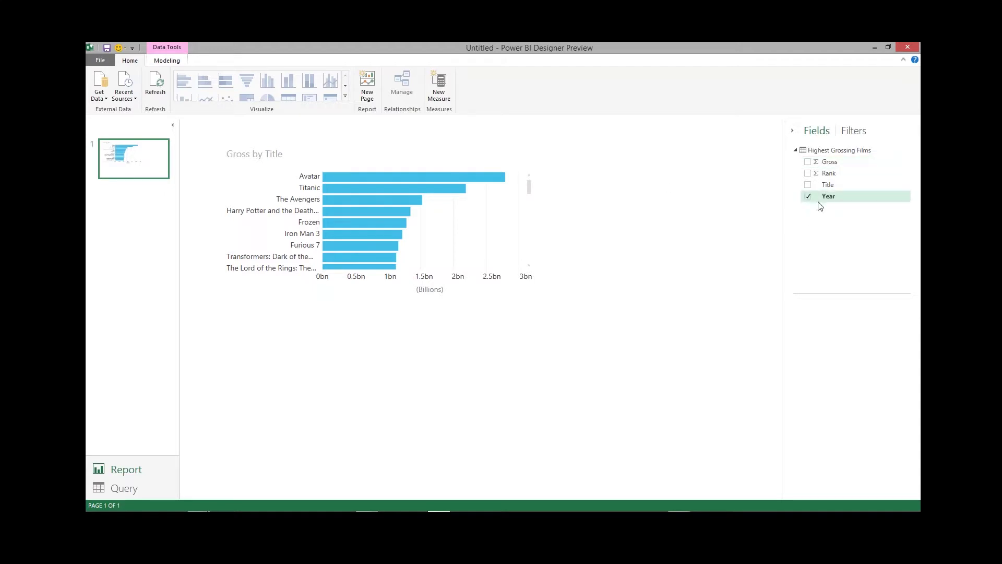
pyautogui.click(808, 173)
pyautogui.click(808, 162)
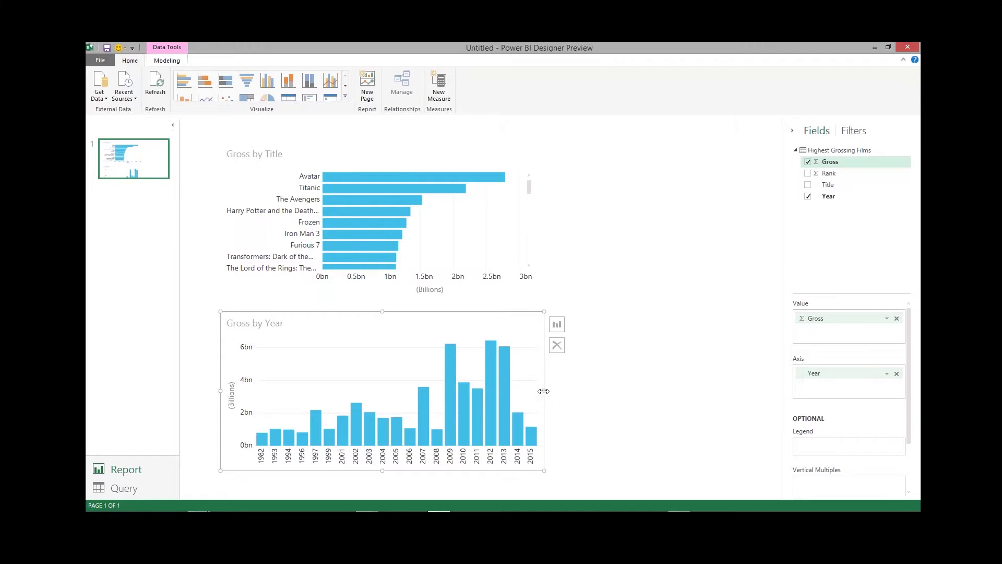
pyautogui.moveTo(547, 391); pyautogui.dragTo(566, 392)
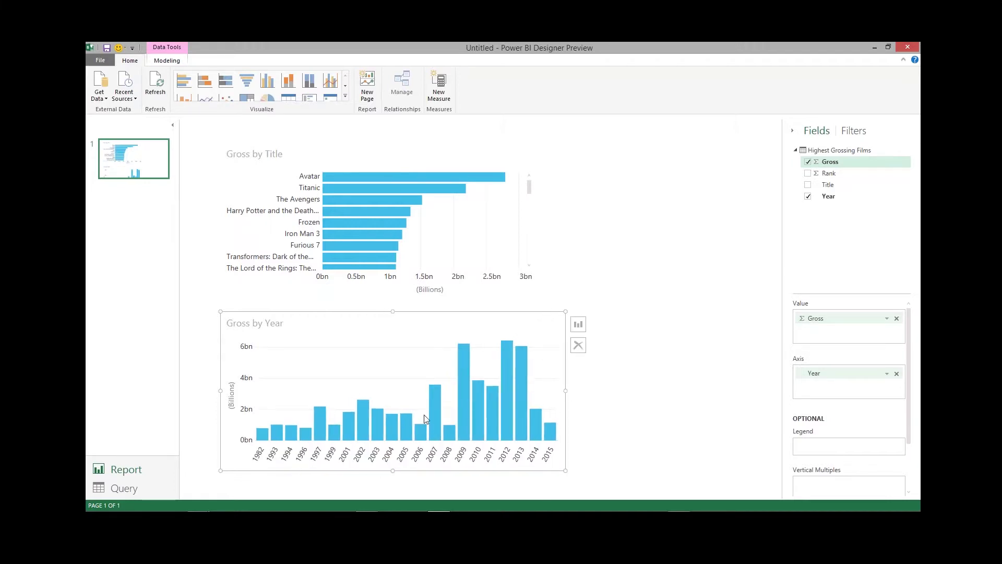
# Step: Convert the Gross by Year chart to a horizontal bar chart
pyautogui.click(578, 324)
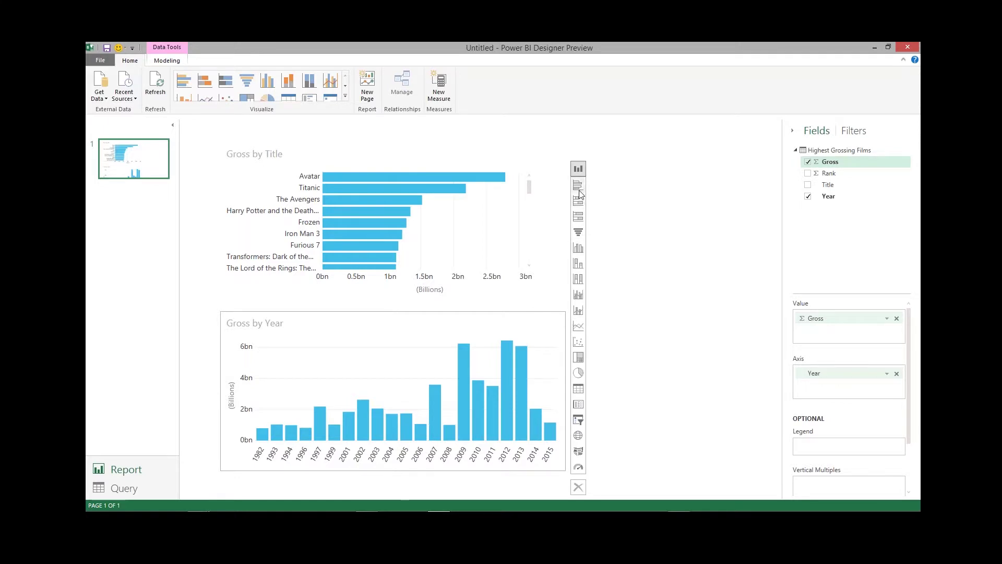
pyautogui.click(578, 293)
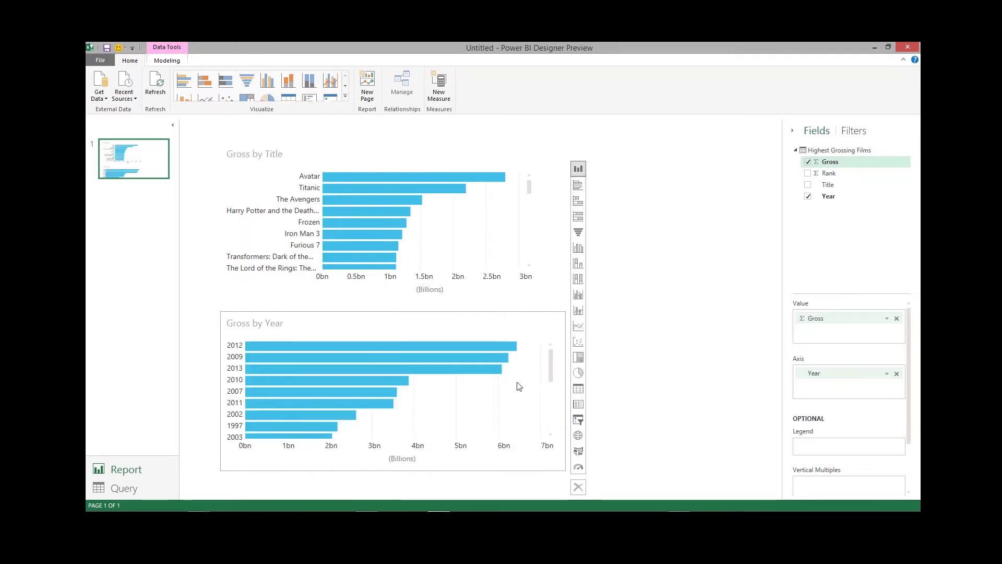
pyautogui.click(660, 358)
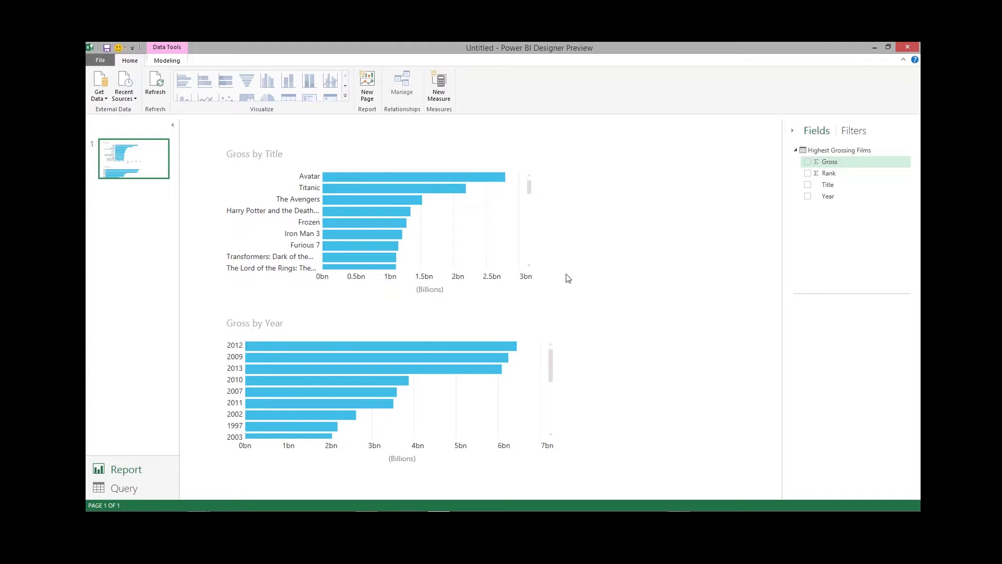
# Step: Look over the visualization types available for the Gross by Title chart
pyautogui.click(514, 228)
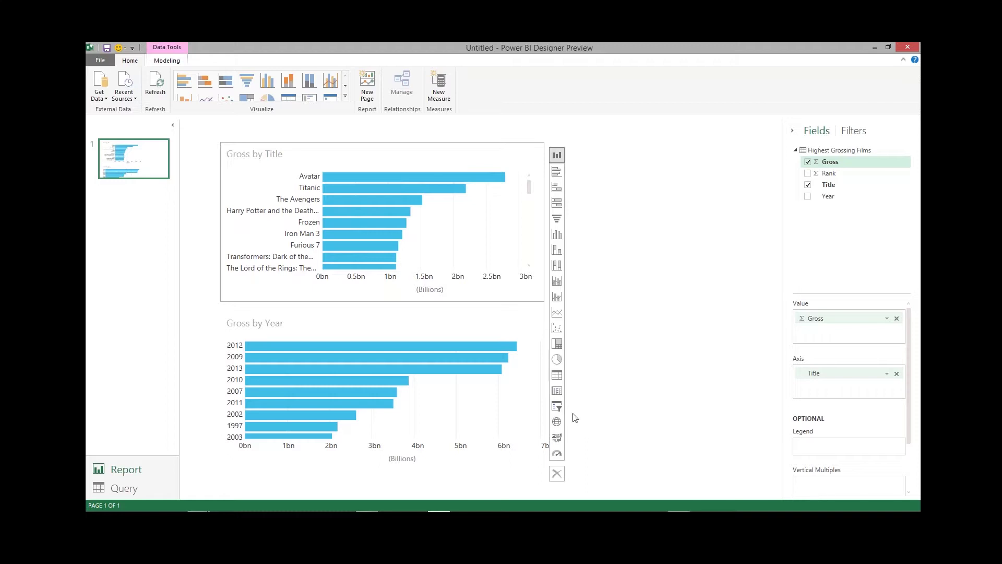
pyautogui.click(624, 374)
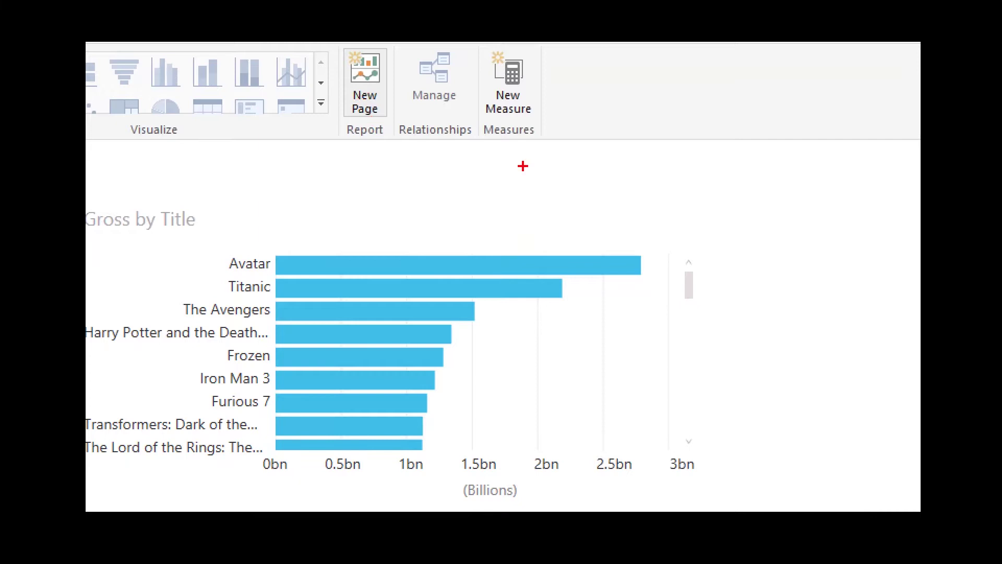
pyautogui.moveTo(486, 122); pyautogui.dragTo(533, 121)
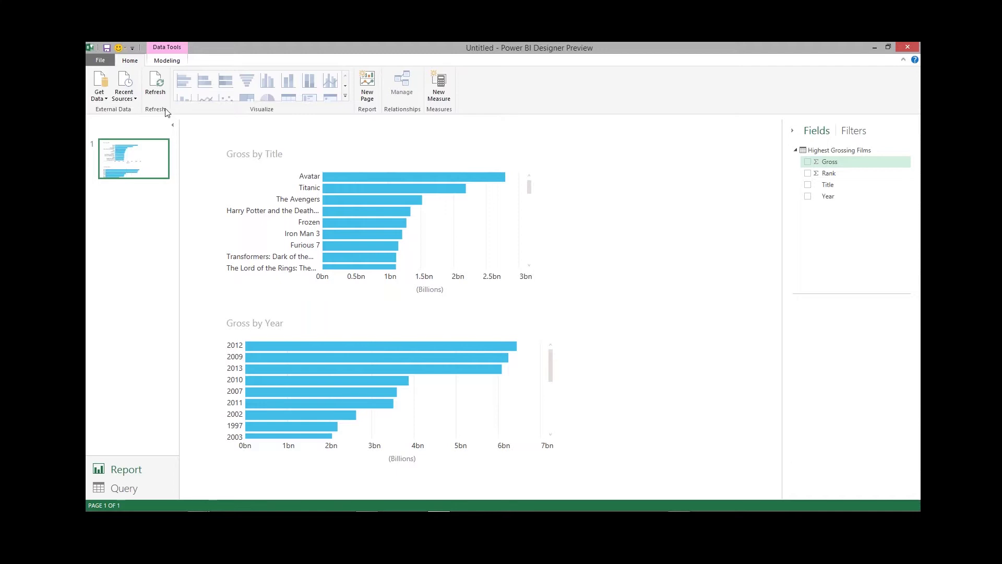
# Step: Save the report in the Downloads folder as a Power BI file named TopGrossingMovies
pyautogui.click(107, 48)
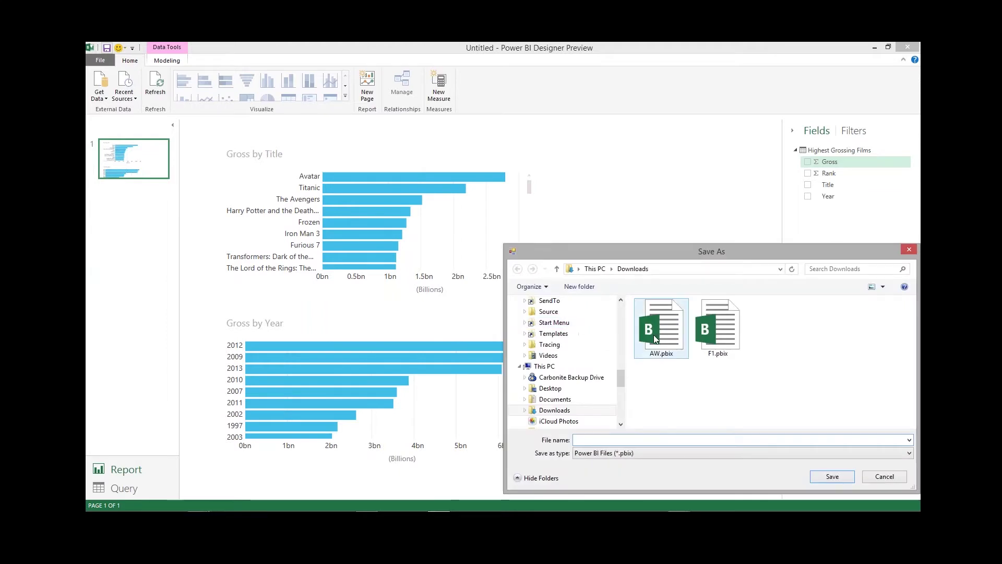
pyautogui.moveTo(625, 378); pyautogui.dragTo(624, 312)
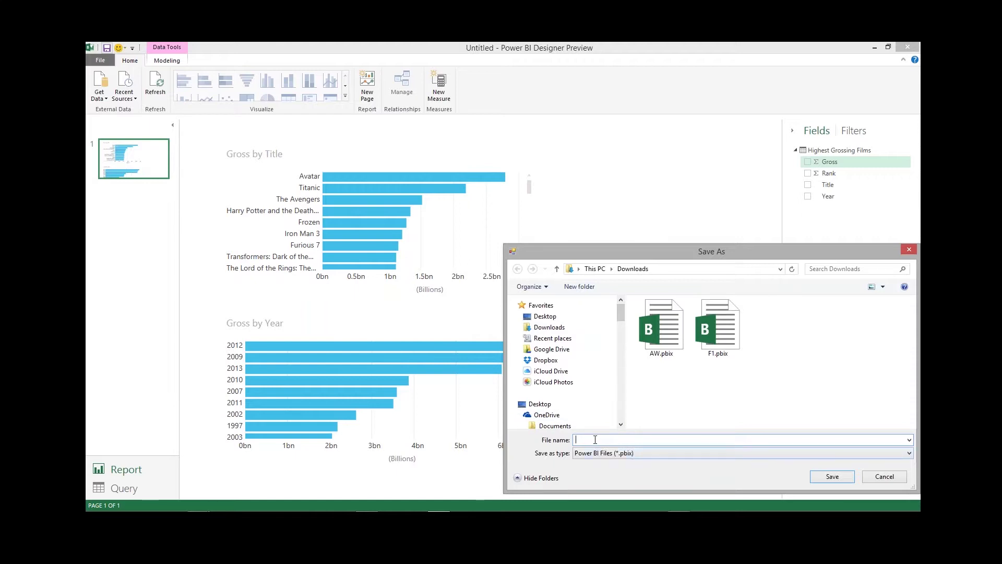
pyautogui.write('op')
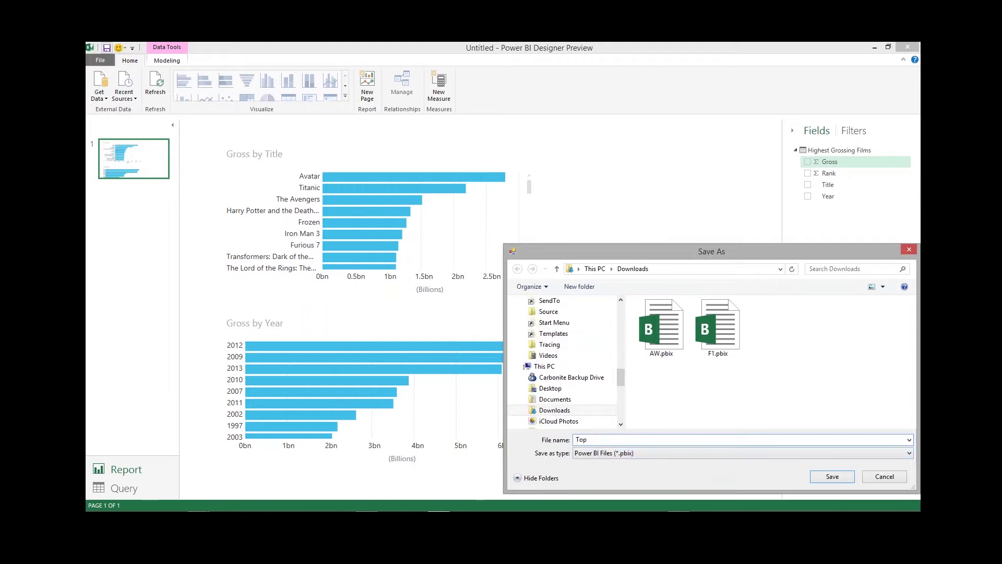
pyautogui.write('GrossingFi')
pyautogui.press('BackSpace')
pyautogui.press('BackSpace')
pyautogui.write('V')
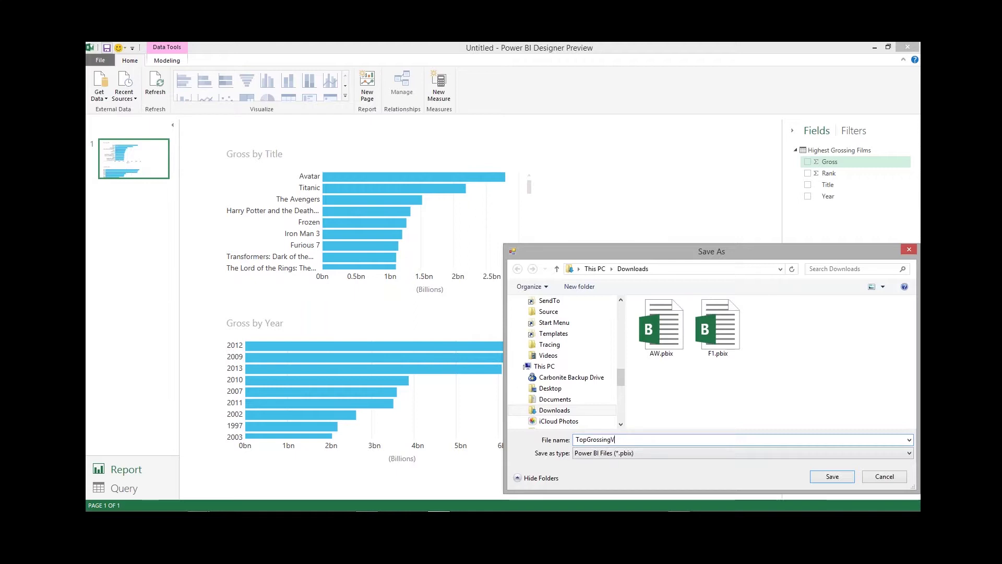
pyautogui.write('ovies')
pyautogui.click(629, 457)
pyautogui.click(821, 478)
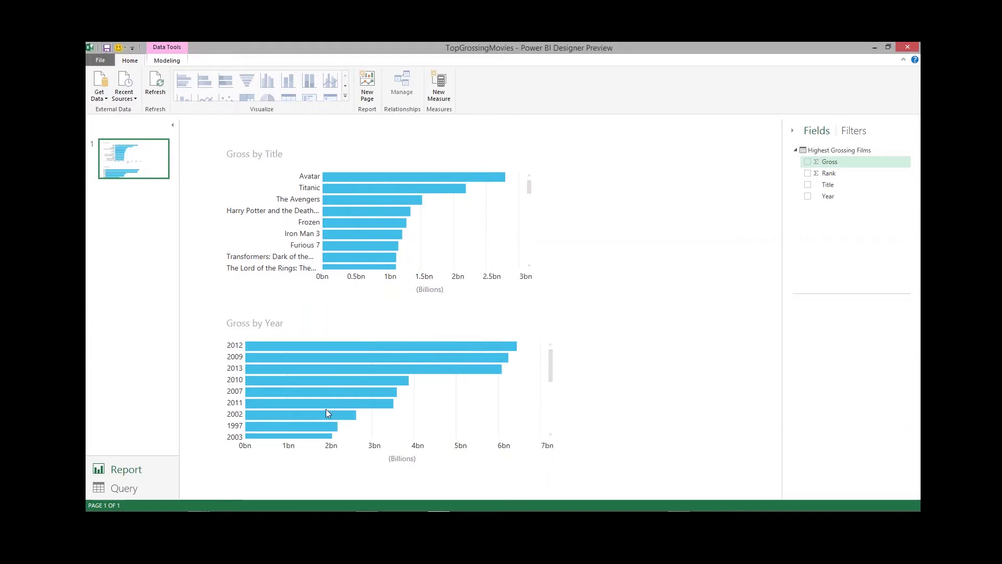
# Step: Switch to Internet Explorer and sign in to Power BI at preview.powerbi.com with the saved work account
pyautogui.moveTo(320, 510)
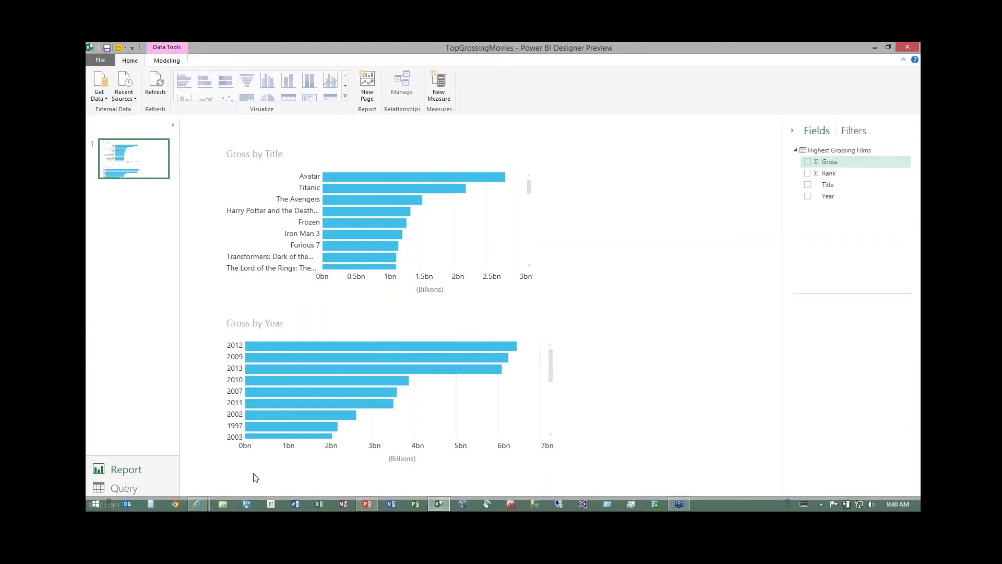
pyautogui.moveTo(424, 346)
pyautogui.moveTo(201, 504)
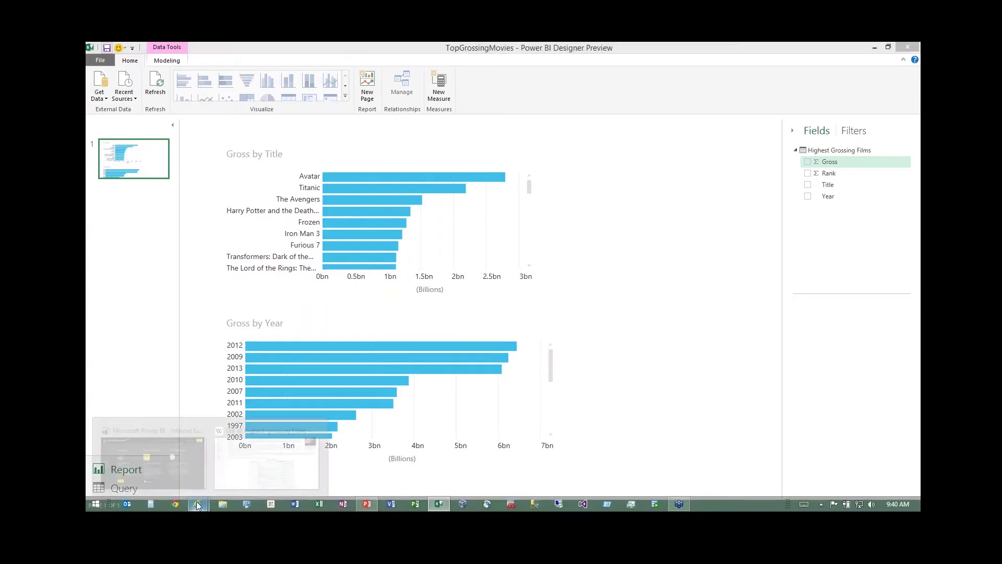
pyautogui.click(203, 463)
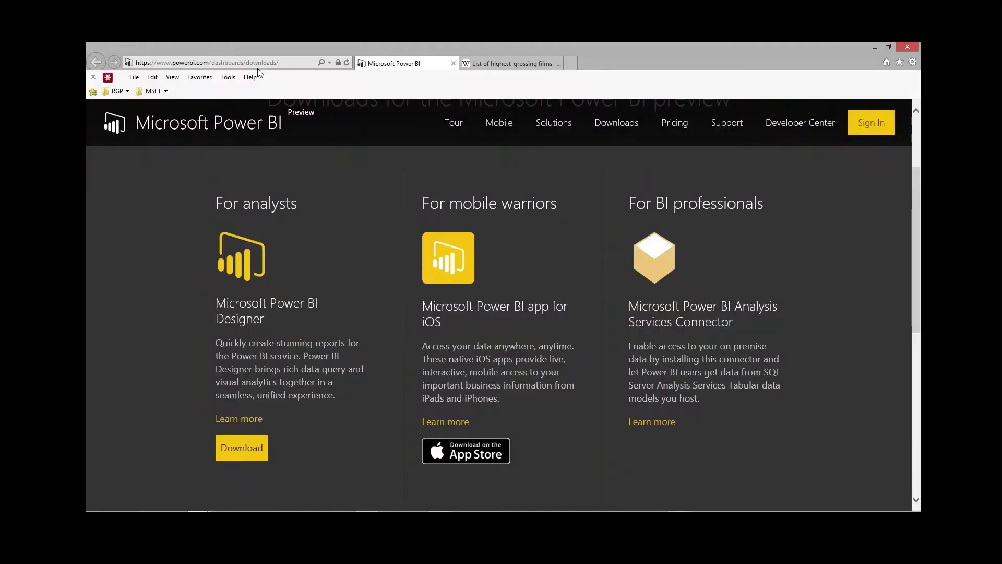
pyautogui.click(257, 60)
pyautogui.write('preview.powerbi.com/')
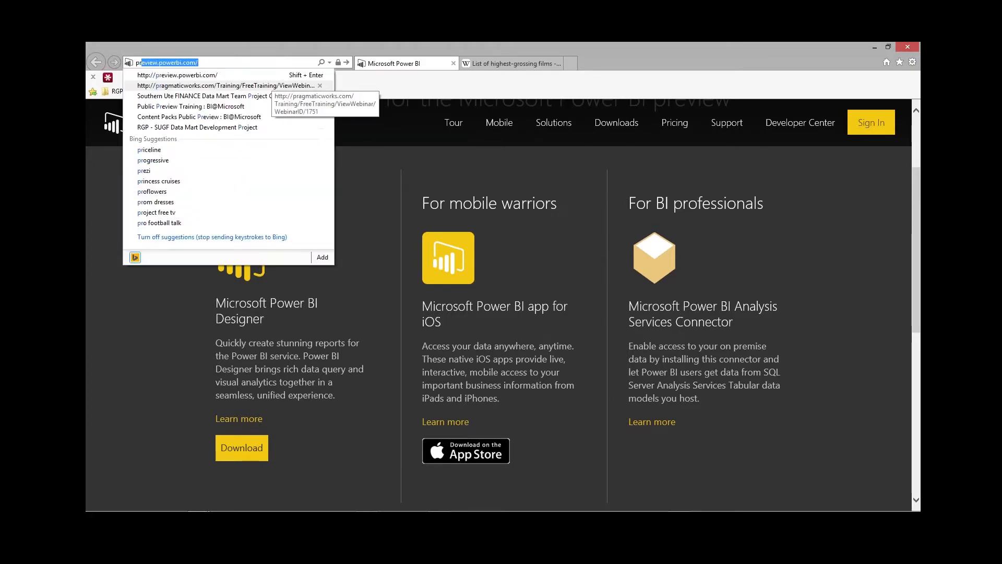
pyautogui.press('Down')
pyautogui.press('Return')
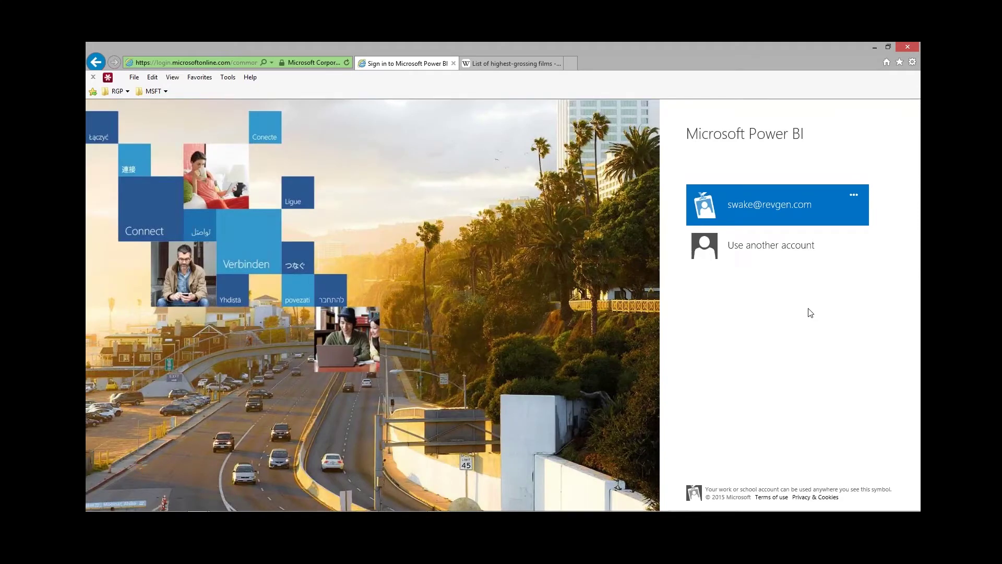
pyautogui.click(776, 203)
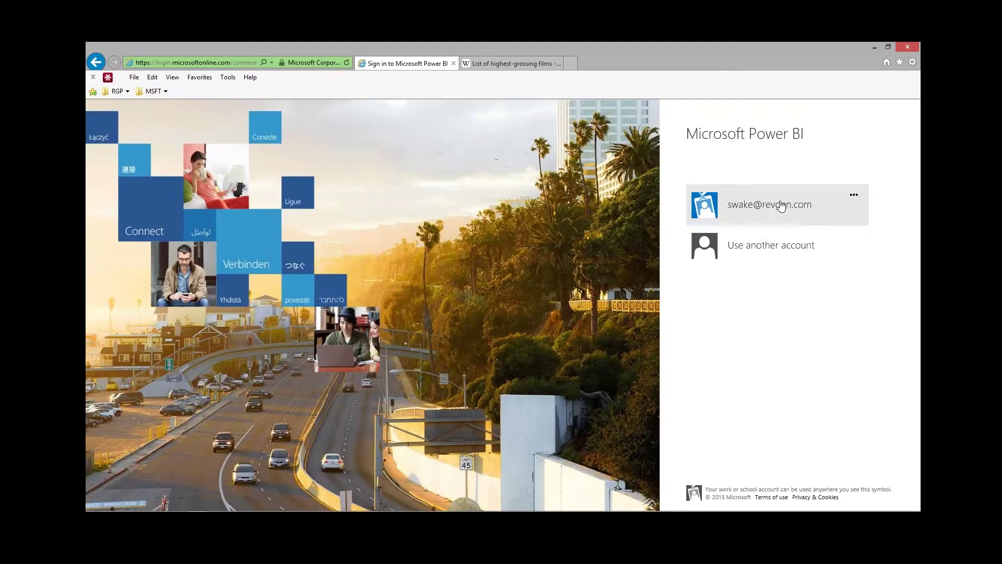
pyautogui.click(711, 296)
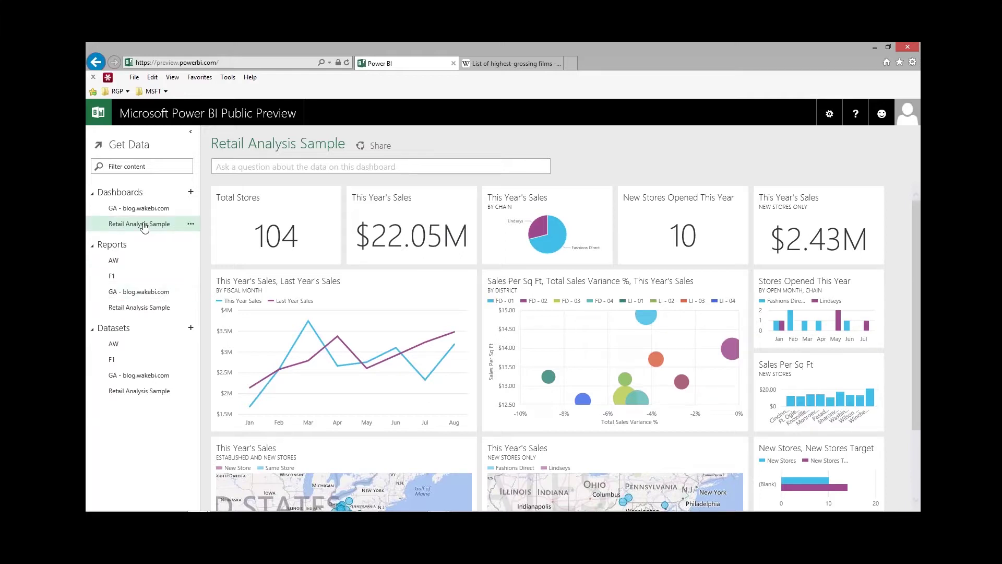
# Step: Look over the available Get Data sources, including the Retail Analysis Sample
pyautogui.click(127, 148)
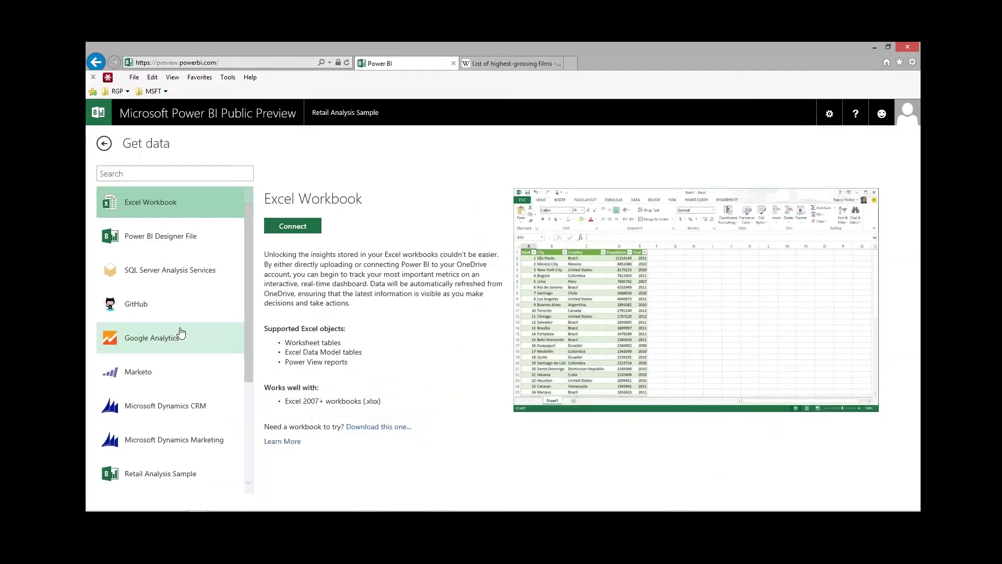
pyautogui.scroll(-5, 178, 332)
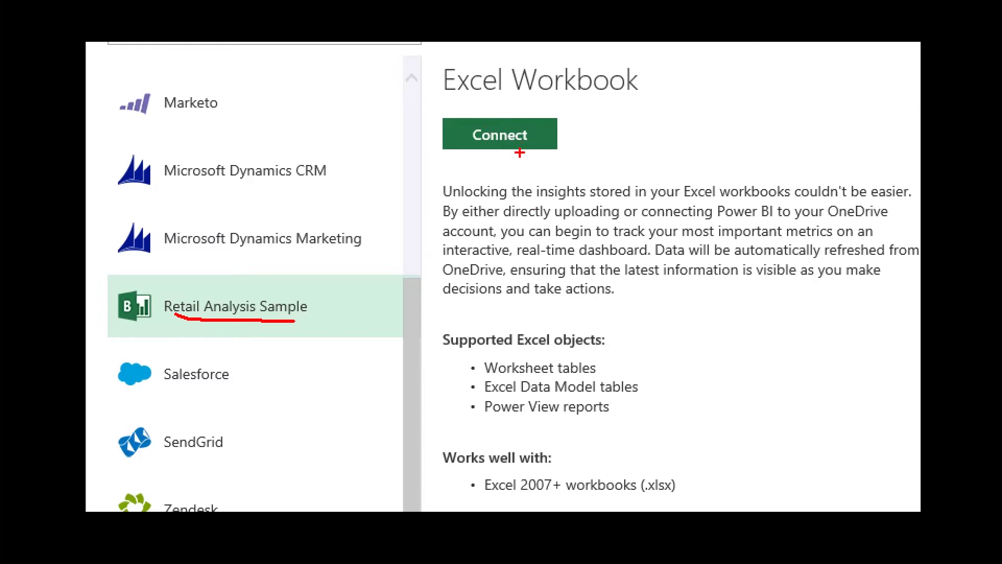
pyautogui.click(518, 145)
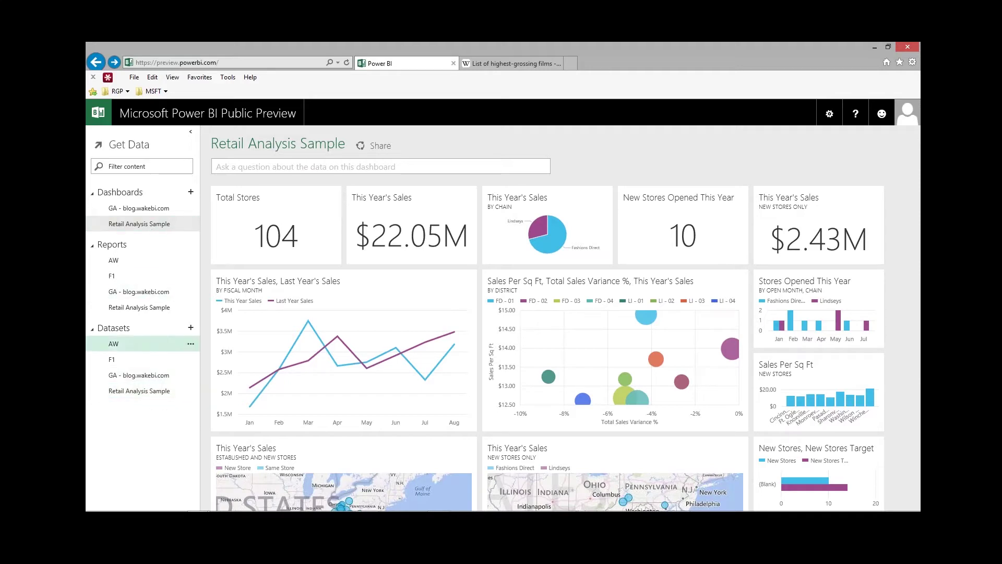
# Step: Open the GA - blog.wakebi.com dashboard and look through its tiles
pyautogui.click(136, 211)
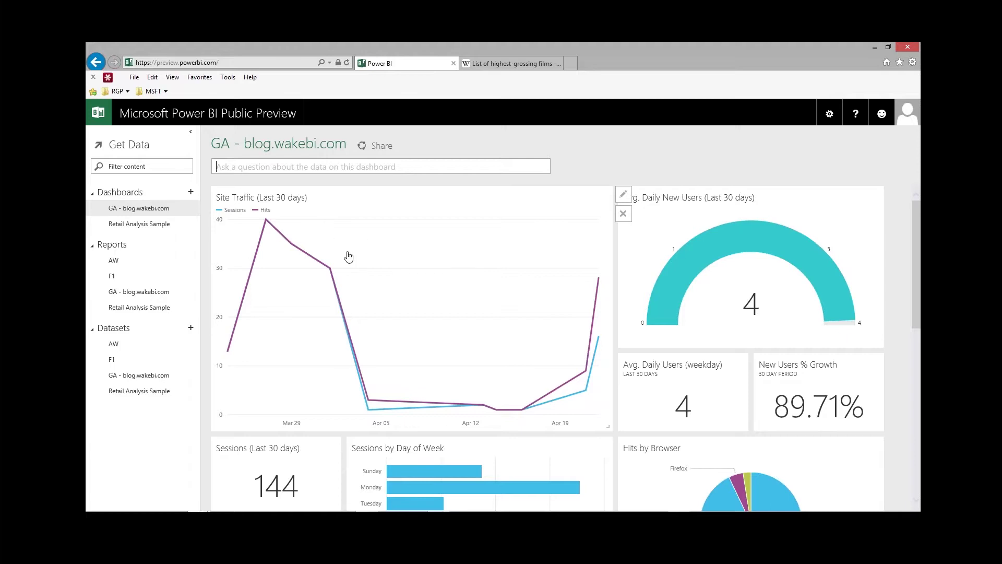
pyautogui.scroll(-7, 433, 301)
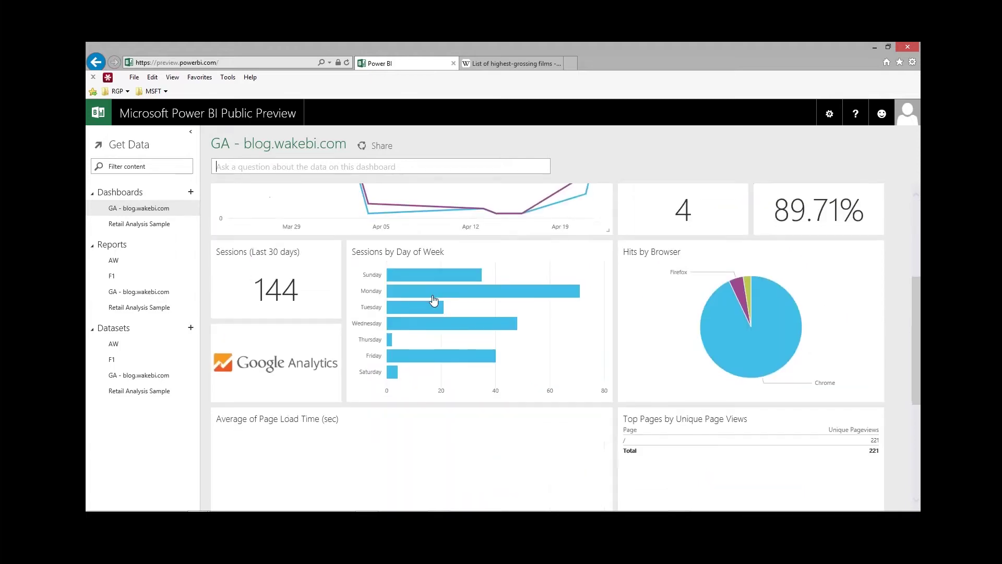
pyautogui.scroll(3, 434, 301)
pyautogui.scroll(5, 433, 302)
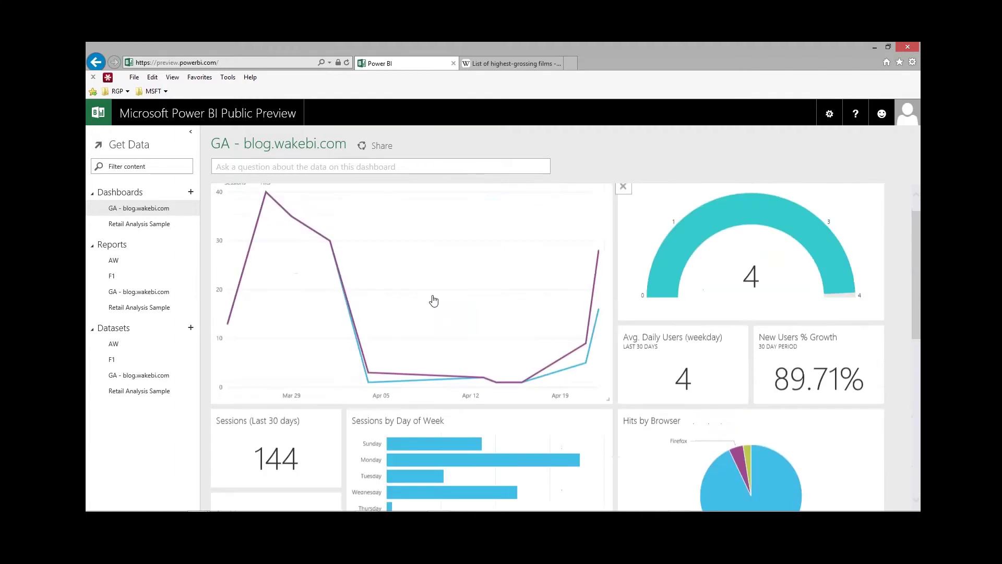
# Step: Open the GA - blog.wakebi.com report, cross-filter Site Traffic by Wednesday, Tuesday, Monday and Friday, and clear the selection
pyautogui.click(139, 293)
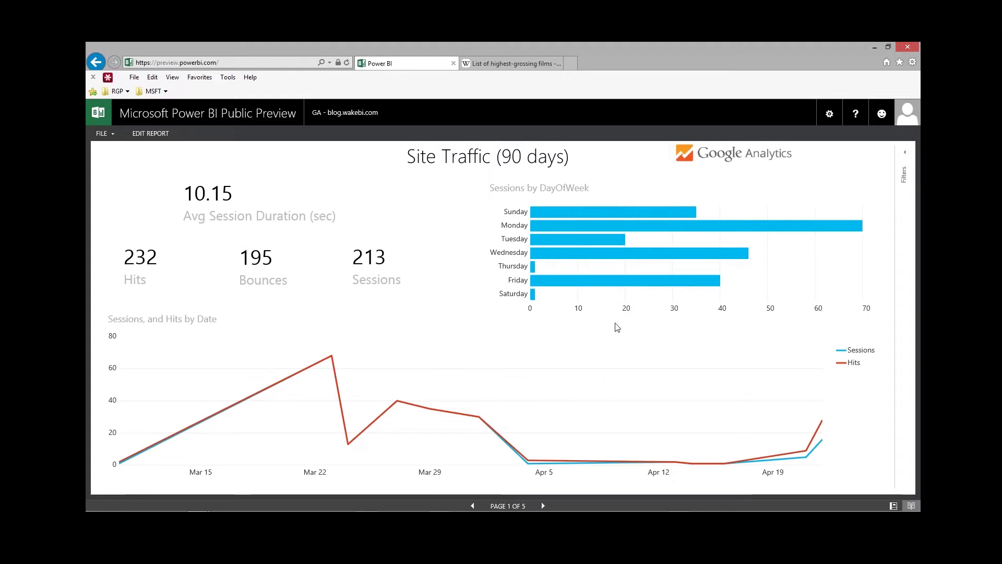
pyautogui.click(647, 261)
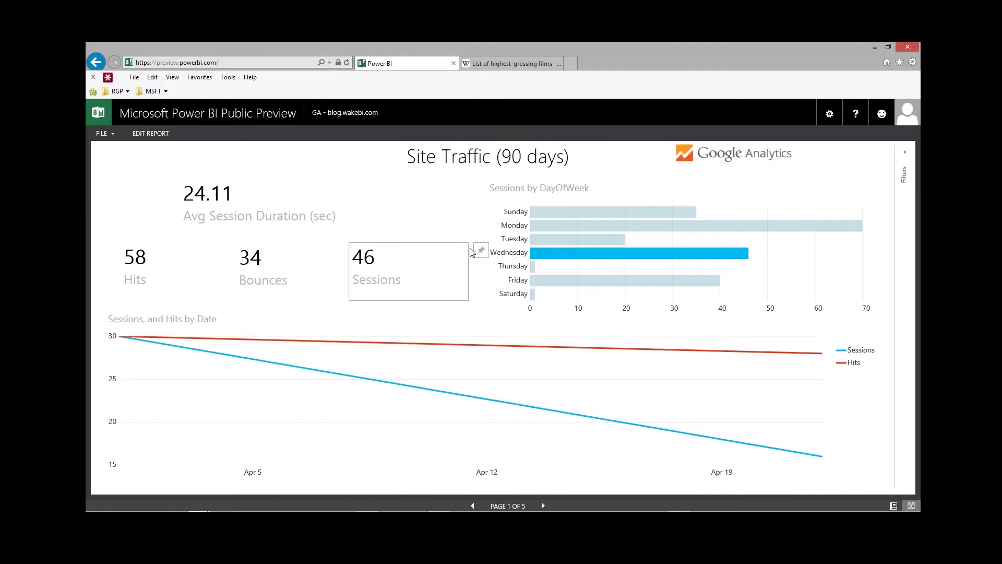
pyautogui.moveTo(364, 263)
pyautogui.moveTo(556, 238)
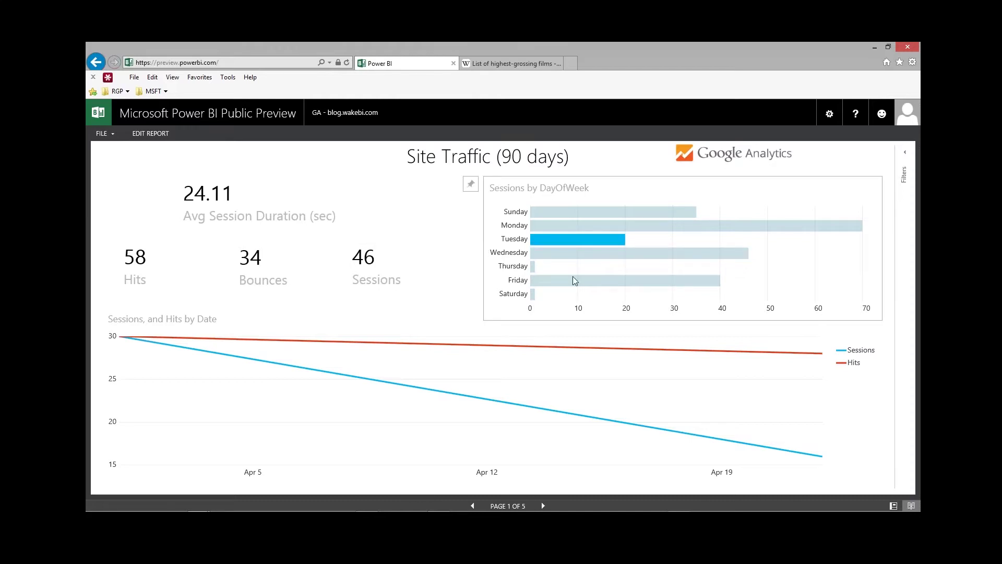
pyautogui.click(562, 225)
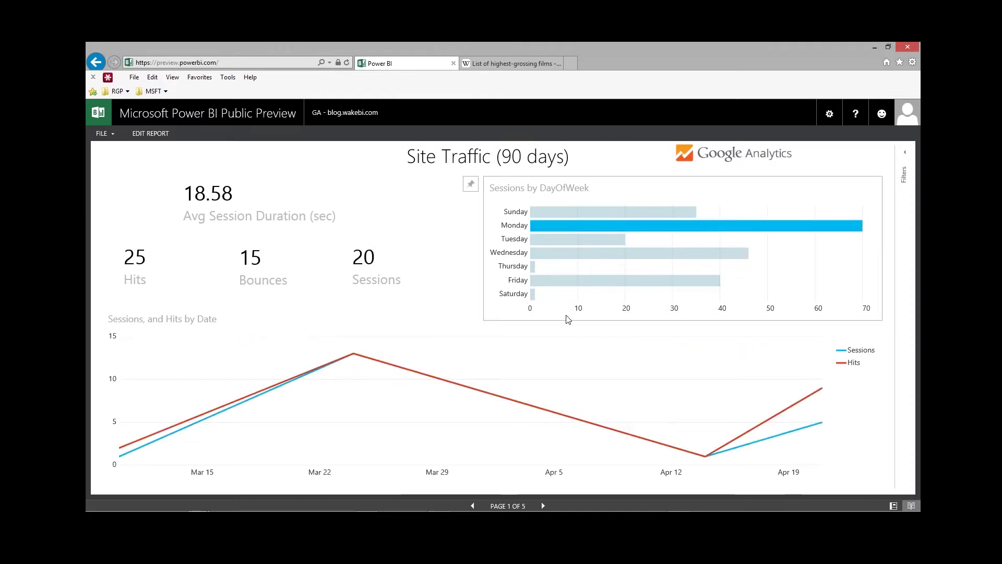
pyautogui.click(557, 282)
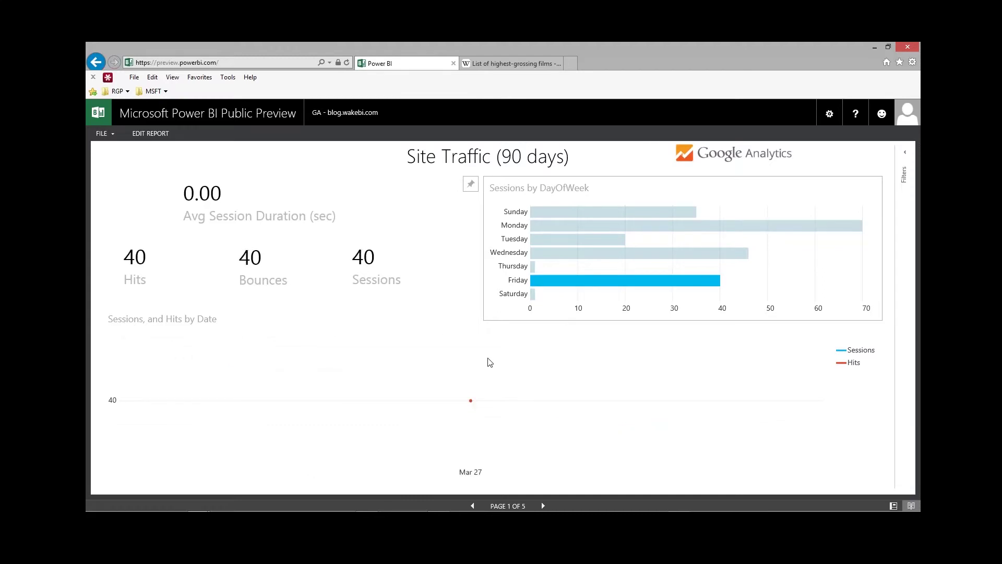
pyautogui.click(520, 260)
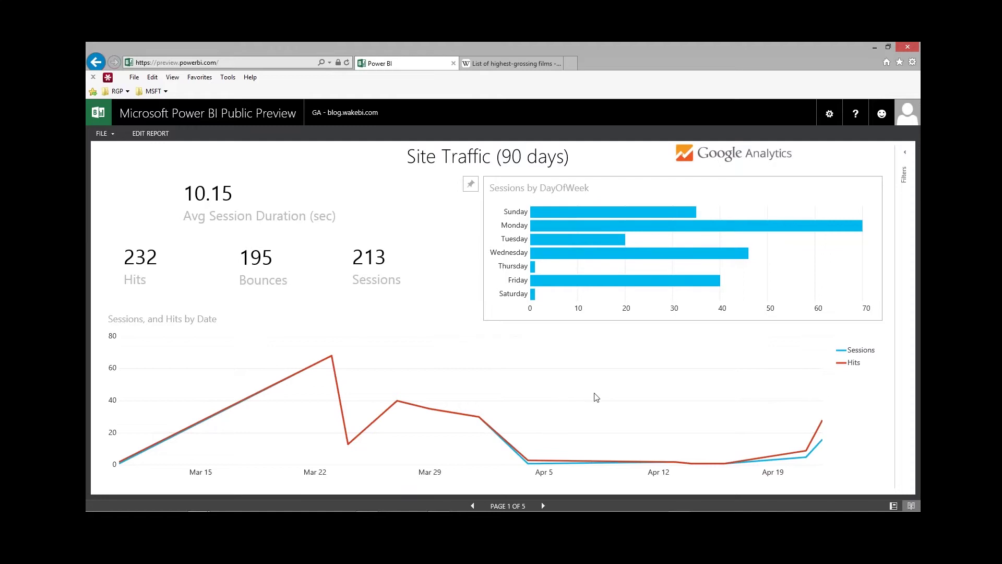
# Step: Page through the Google Analytics report from Site Traffic to the System Usage (180 days) page
pyautogui.moveTo(538, 509)
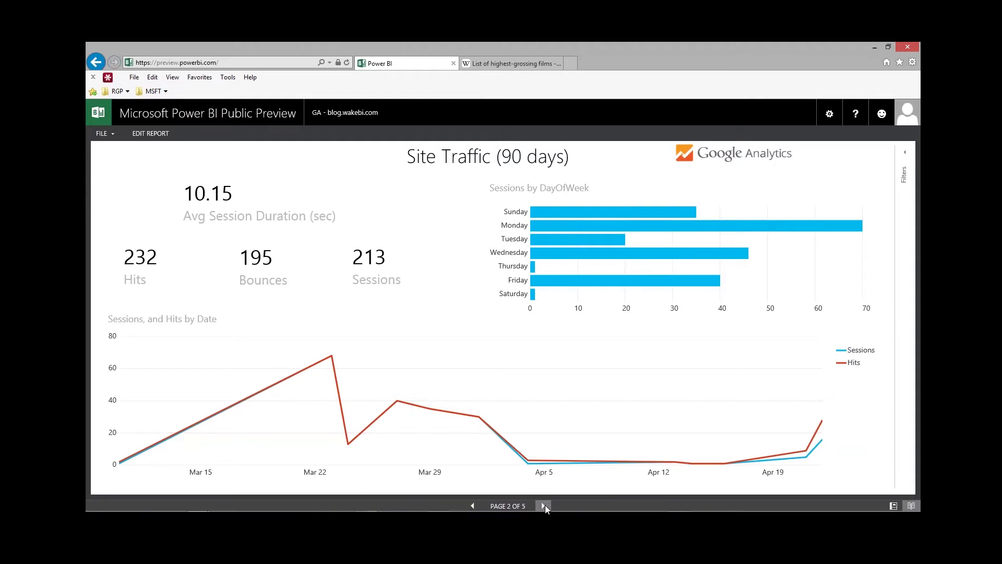
pyautogui.click(545, 505)
pyautogui.click(473, 505)
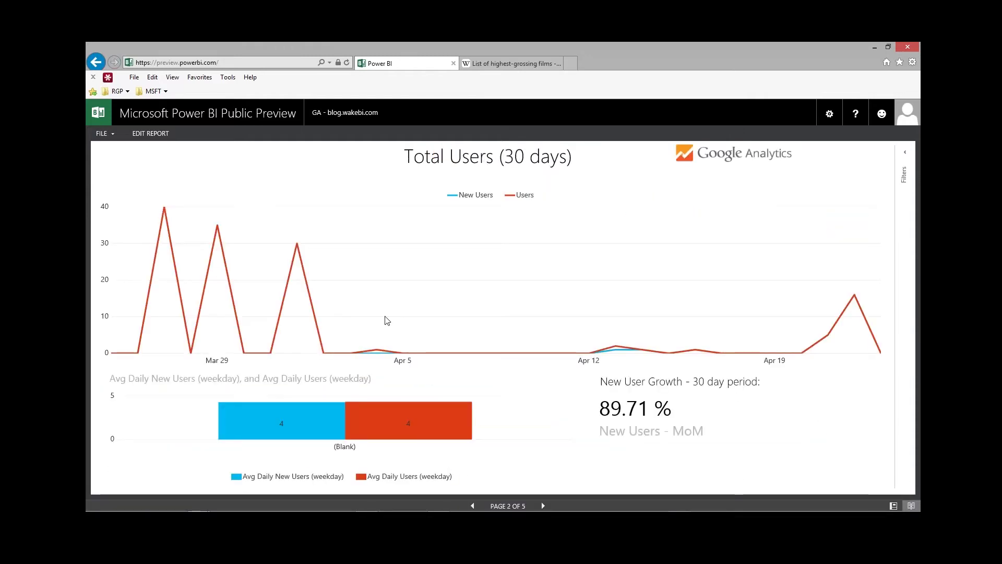
pyautogui.press('Right')
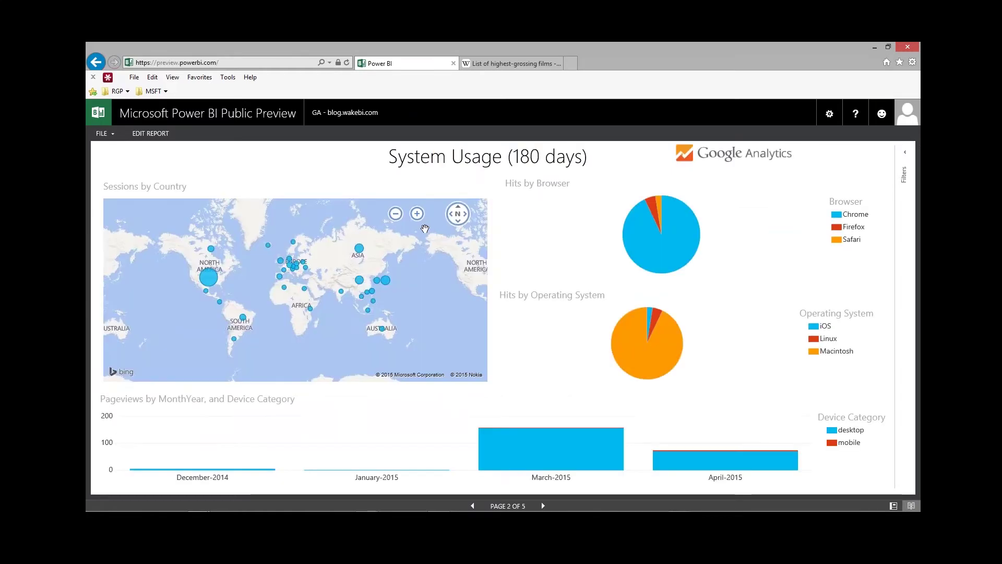
# Step: Cross-filter the System Usage page by Ukraine on the Sessions by Country map and return to the dashboard
pyautogui.click(417, 214)
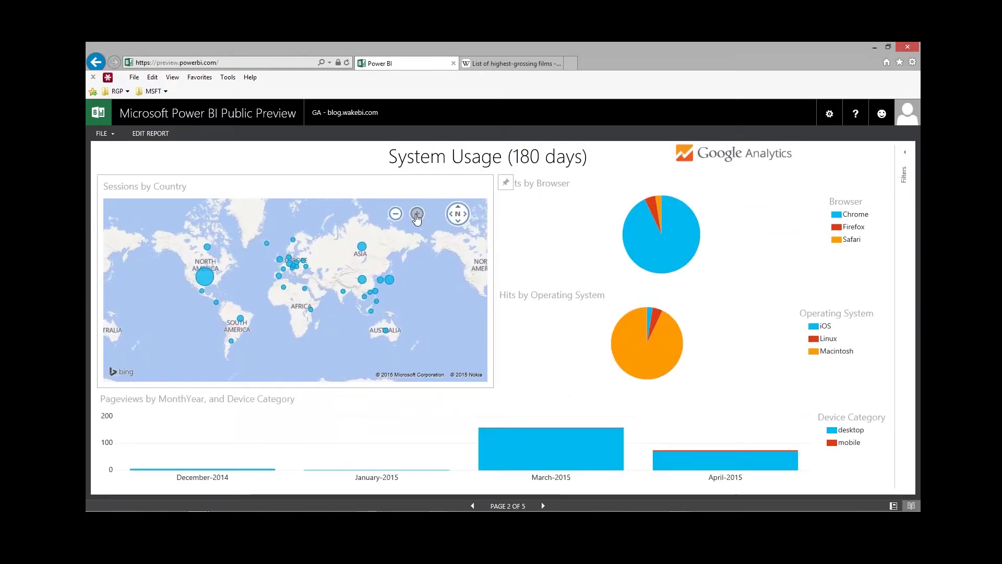
pyautogui.moveTo(316, 246)
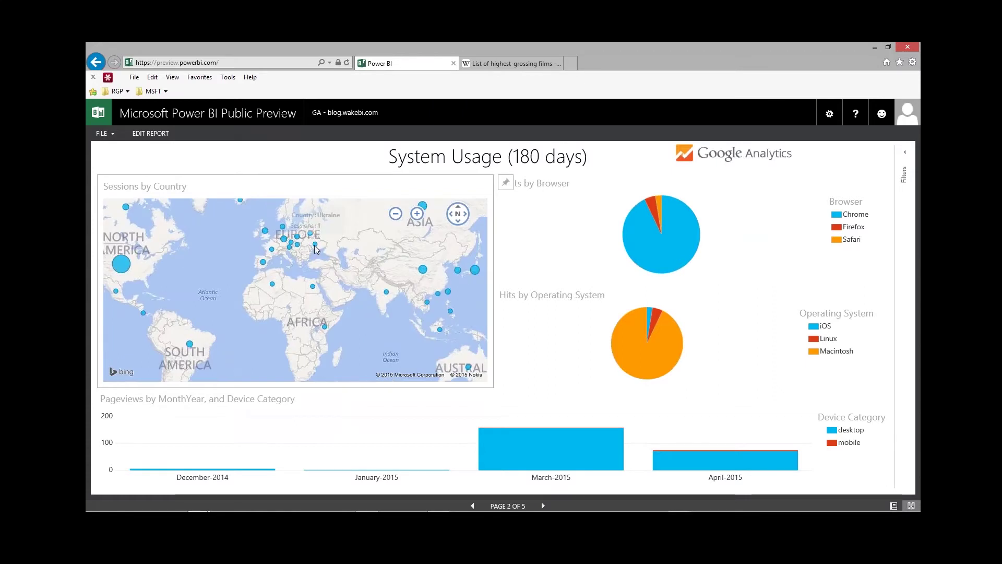
pyautogui.click(316, 245)
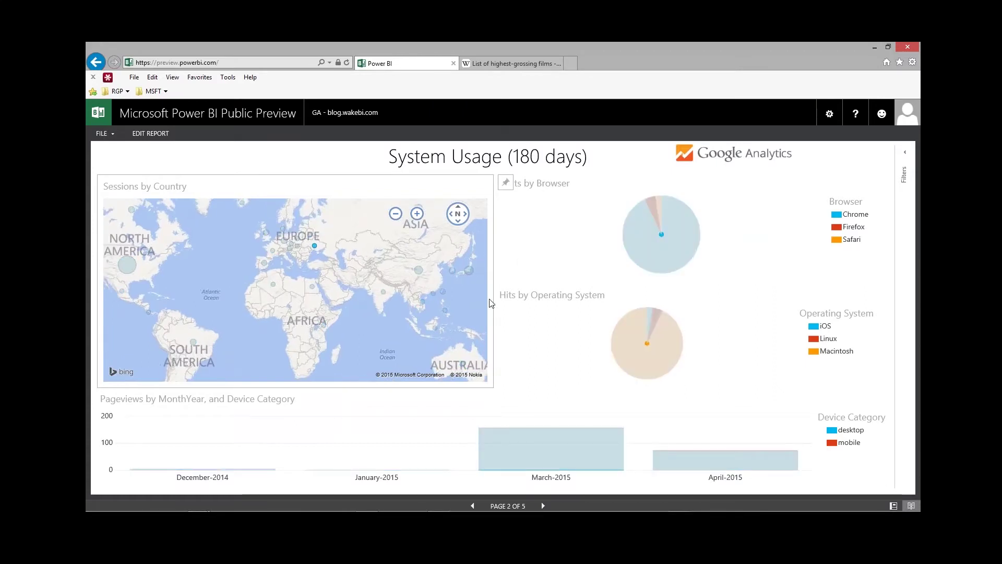
pyautogui.scroll(-2, 439, 265)
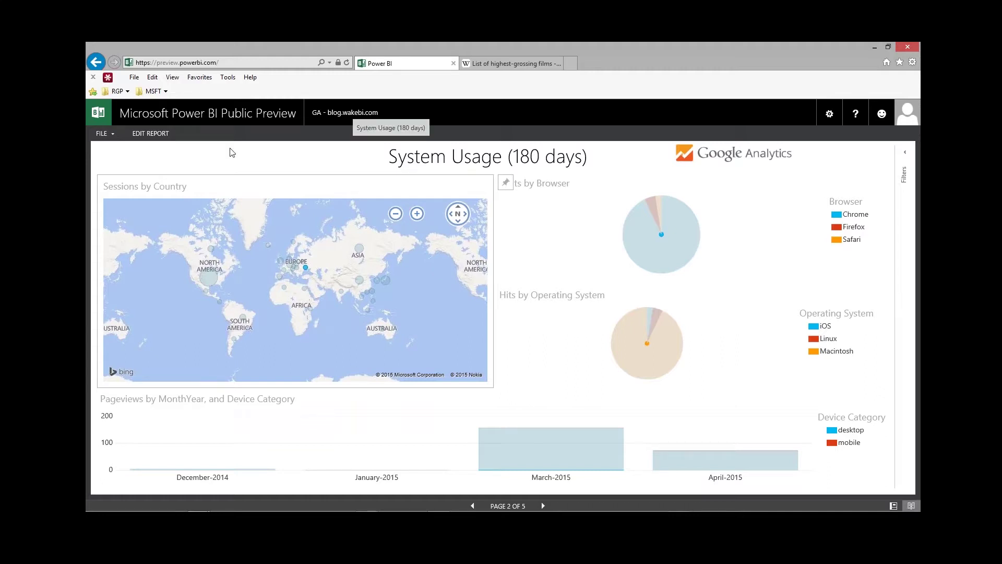
pyautogui.click(96, 61)
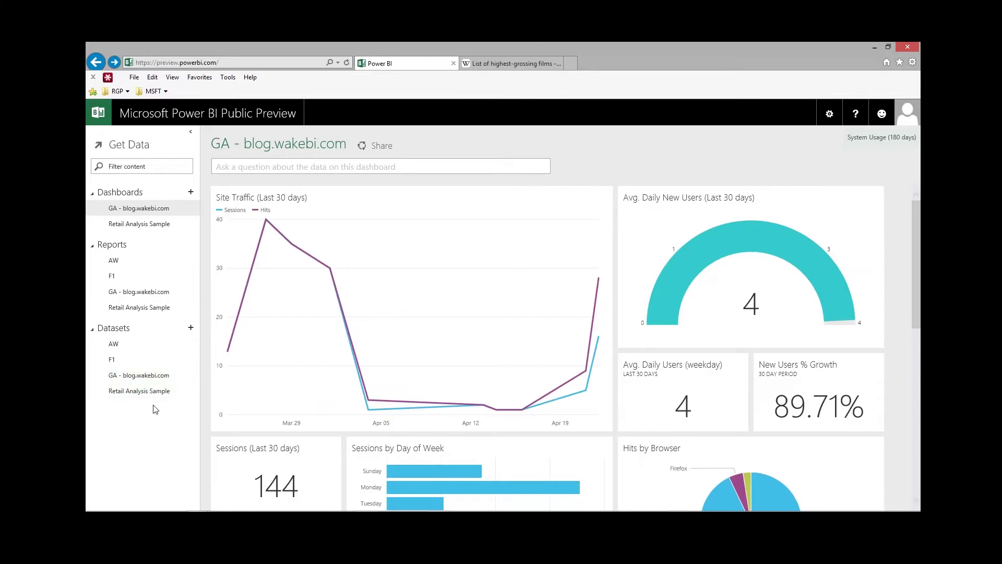
# Step: Open the F1 report, cross-filter it by Lewis Hamilton in Points by Driver, and return to the dashboard
pyautogui.click(130, 280)
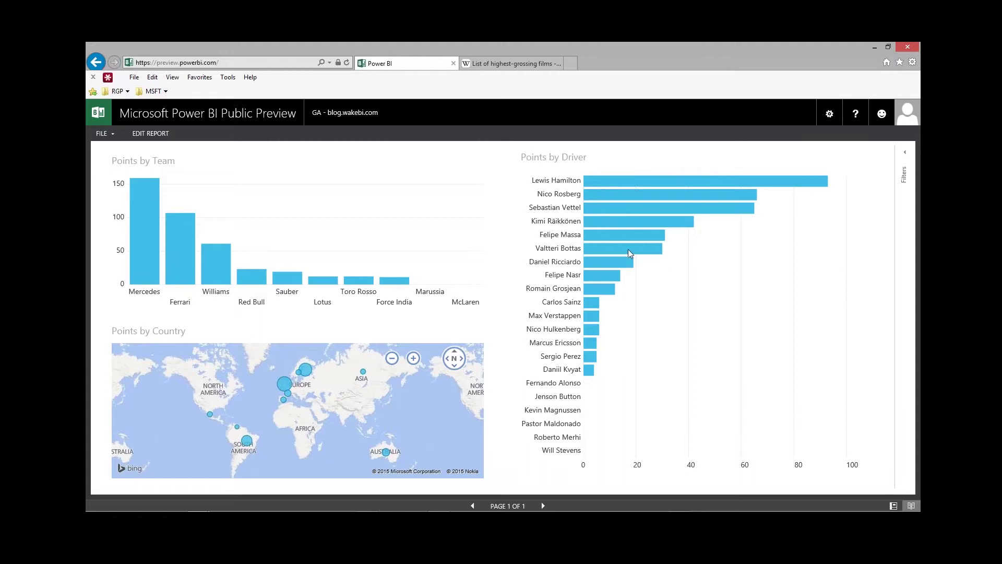
pyautogui.click(625, 183)
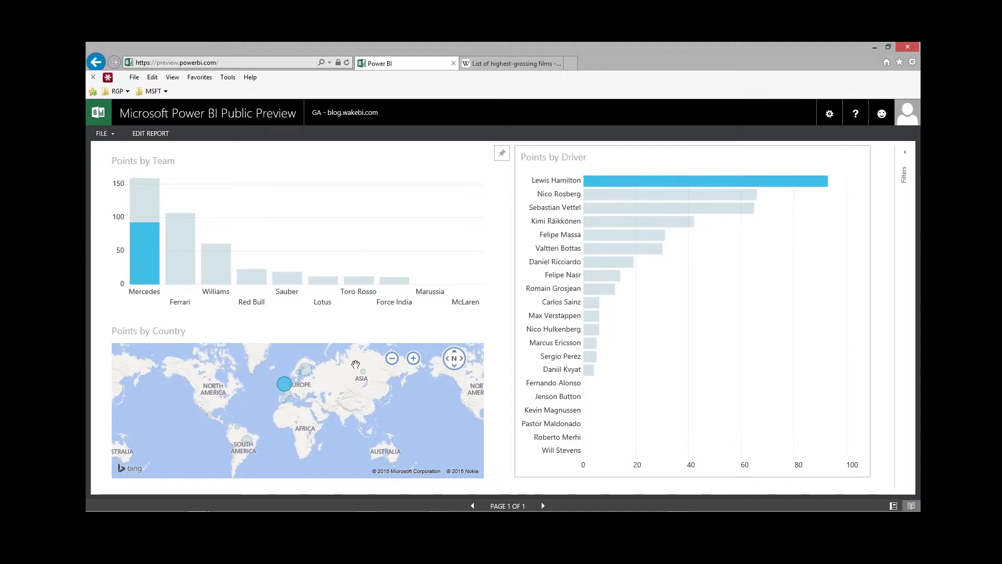
pyautogui.moveTo(286, 386)
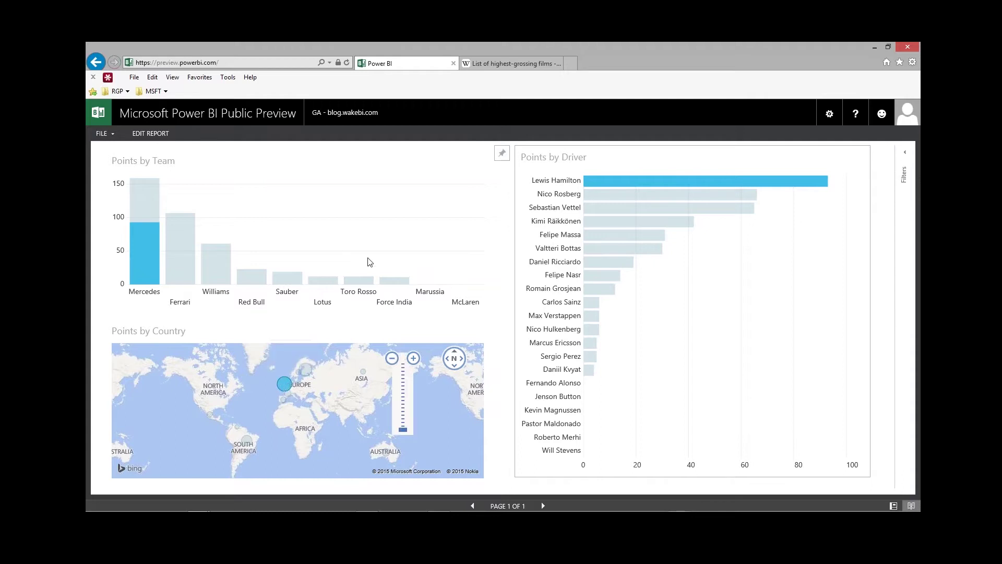
pyautogui.click(104, 119)
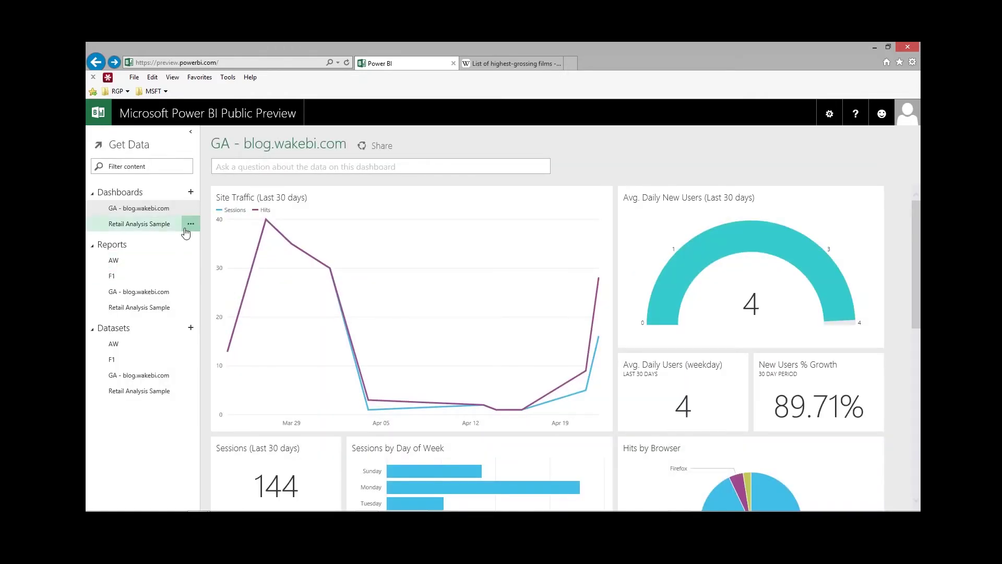
# Step: Get data from the Power BI Designer file TopGrossingMovies.pbix in the Downloads folder and connect to it
pyautogui.click(125, 147)
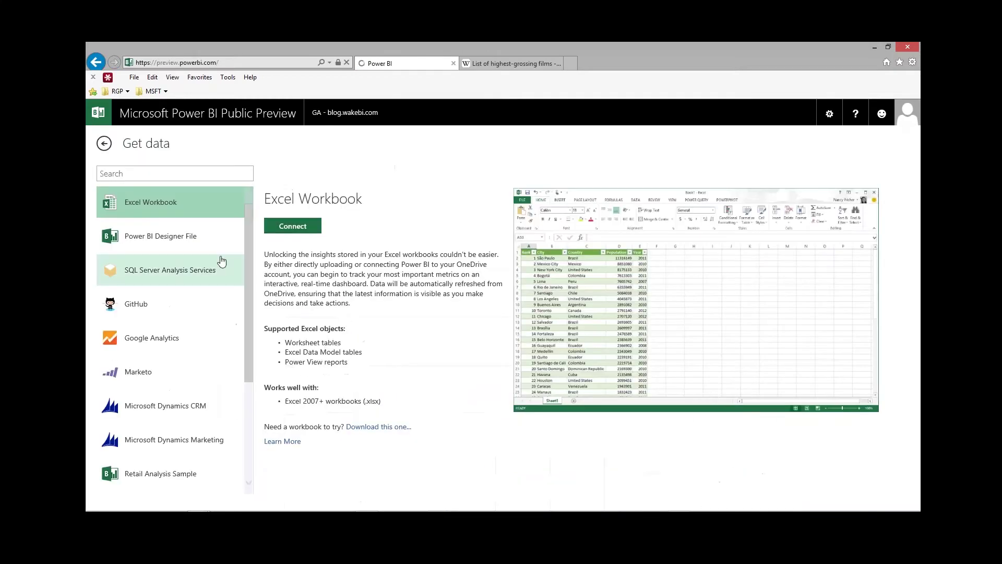
pyautogui.click(168, 242)
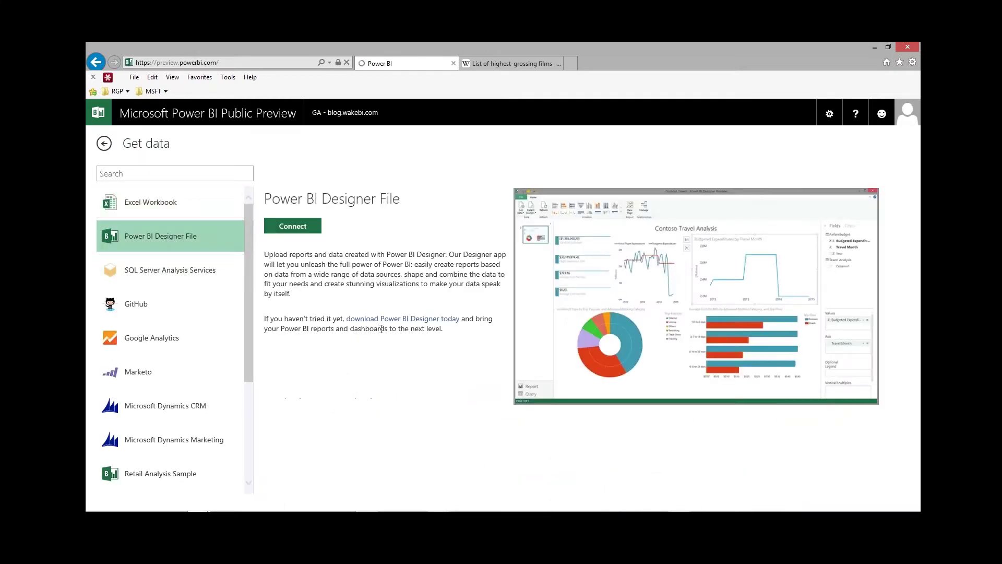
pyautogui.click(303, 228)
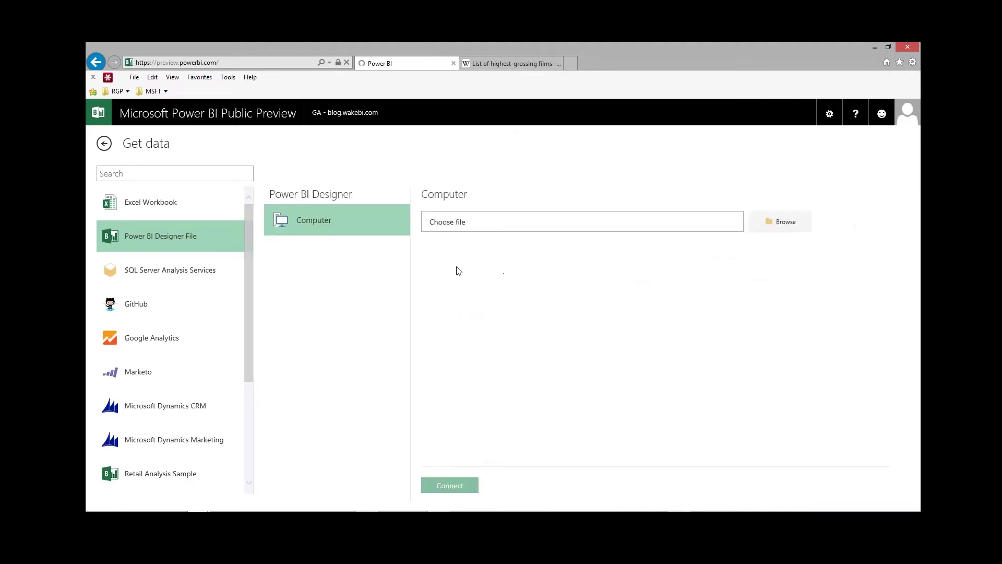
pyautogui.click(787, 226)
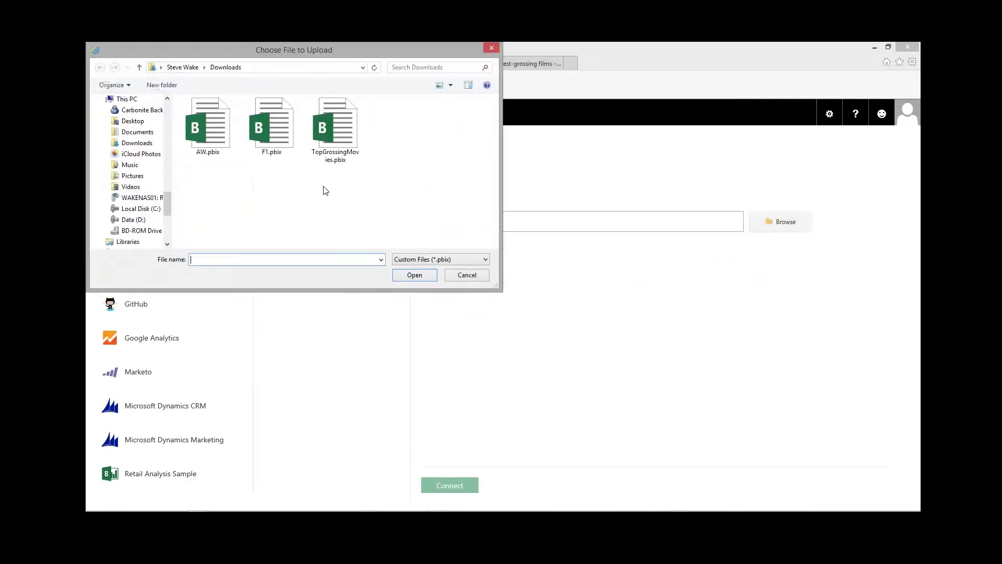
pyautogui.click(329, 157)
pyautogui.click(406, 277)
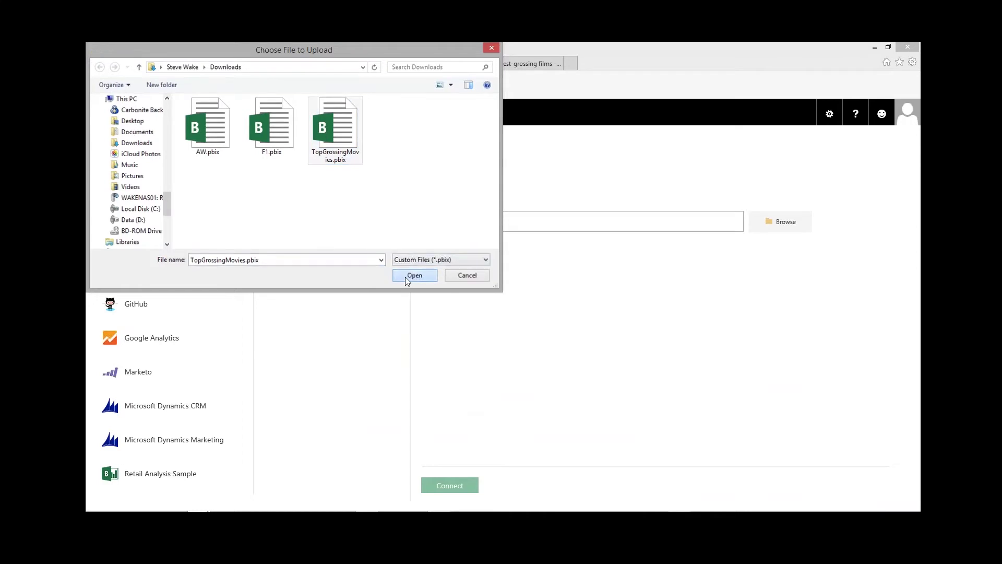
pyautogui.click(458, 484)
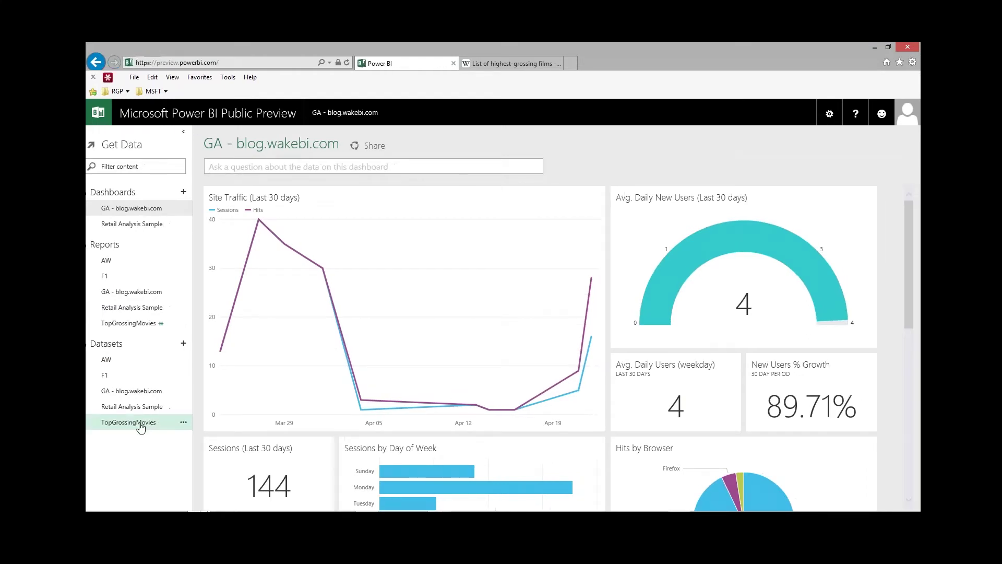
# Step: Open the TopGrossingMovies dataset to view its Highest Grossing Films fields and return to the dashboard
pyautogui.click(140, 423)
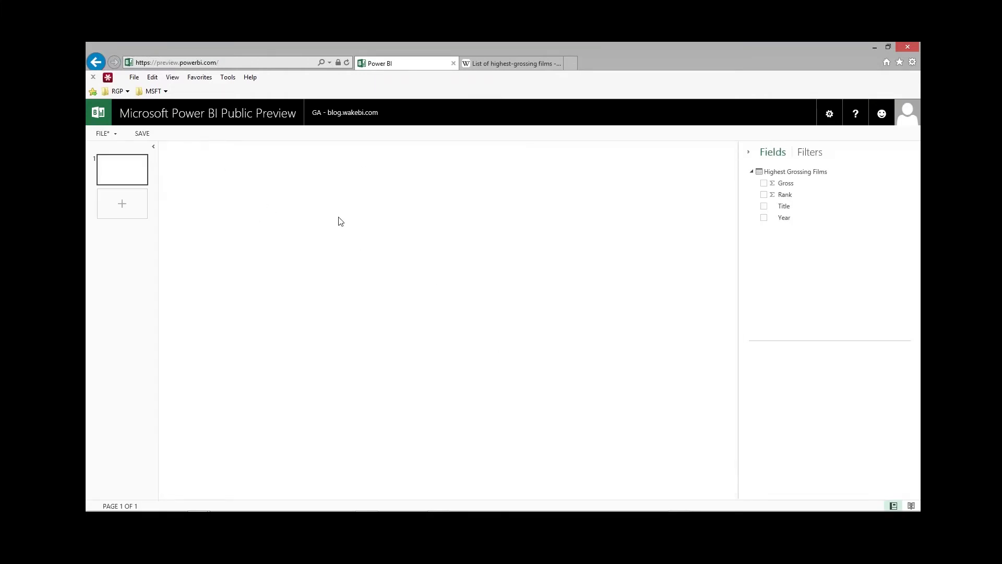
pyautogui.click(99, 117)
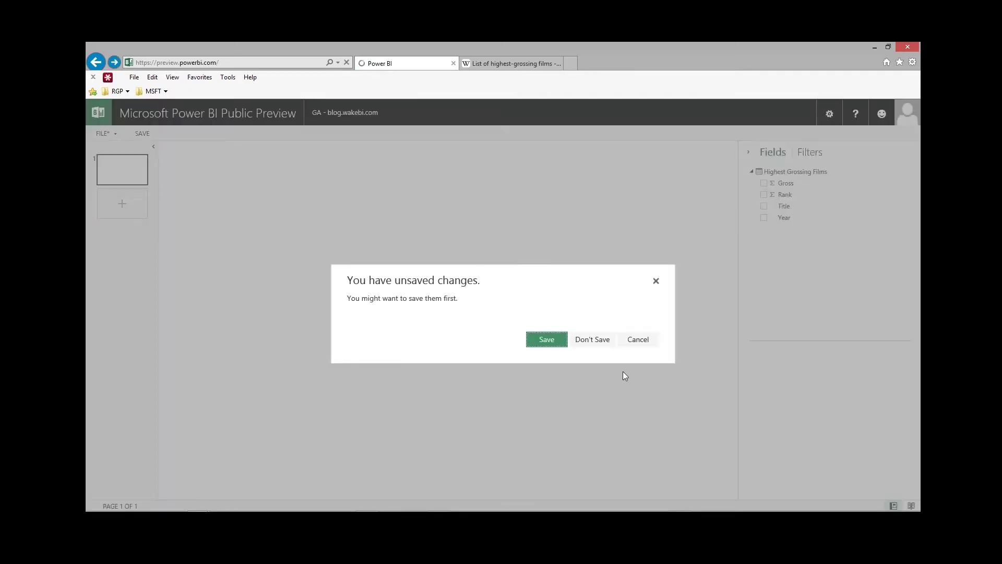
pyautogui.press('Return')
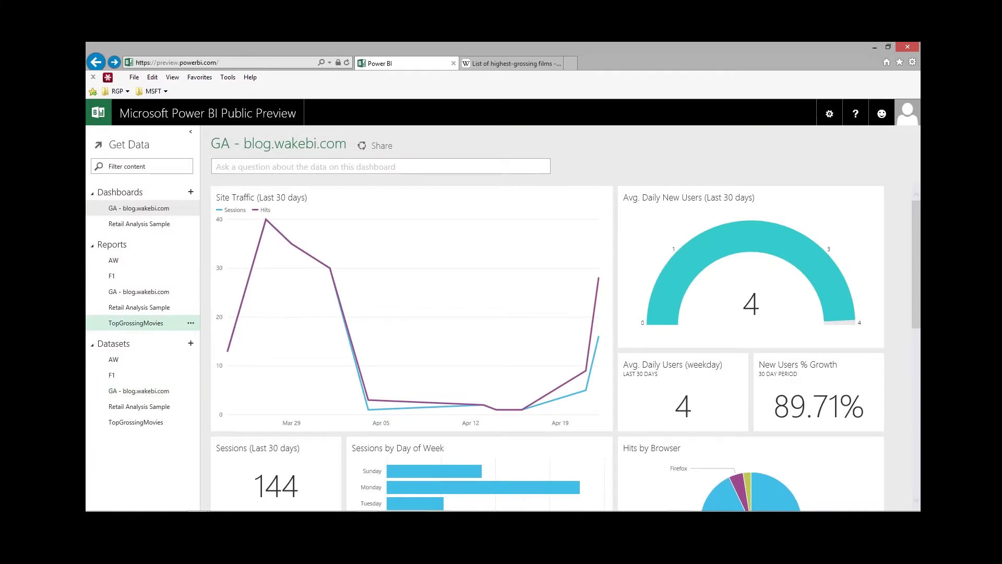
# Step: Pin the Gross by Title chart from the TopGrossingMovies report to the GA - blog.wakebi.com dashboard and return to it
pyautogui.click(317, 444)
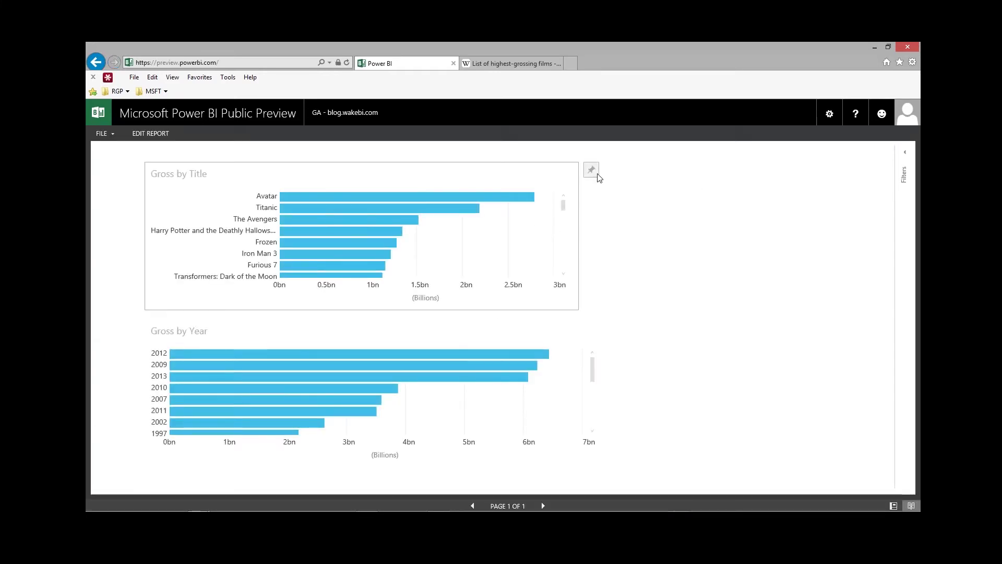
pyautogui.click(592, 170)
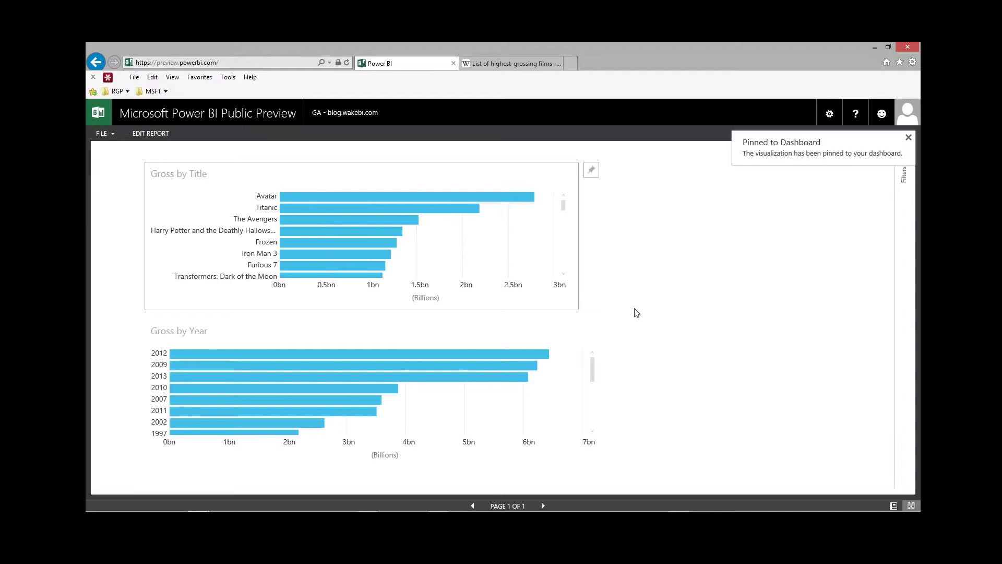
pyautogui.click(105, 122)
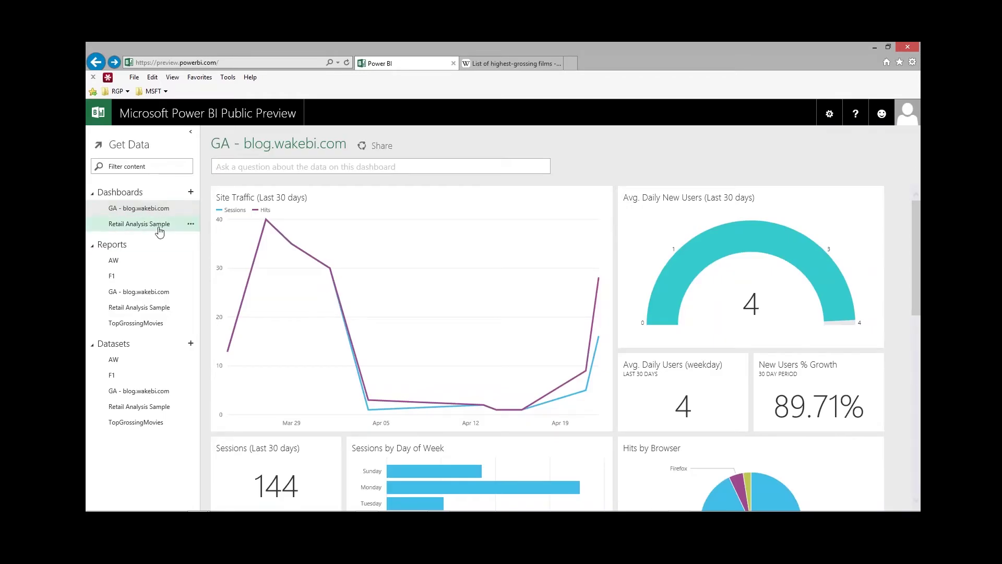
# Step: Find the pinned Gross by Title tile on the dashboard, open the reports behind the tiles, and return to the dashboard
pyautogui.scroll(-1, 398, 344)
pyautogui.scroll(-8, 399, 344)
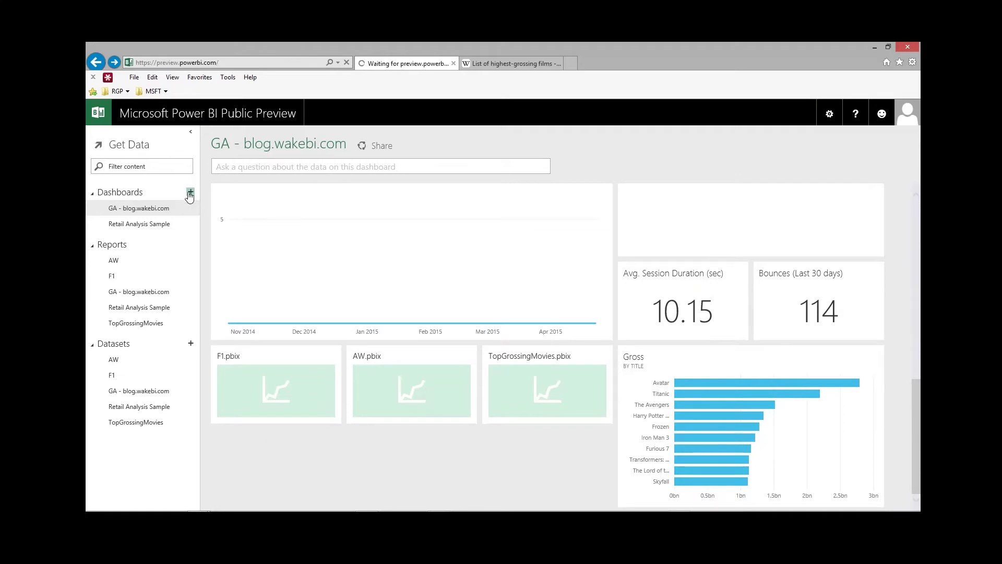
pyautogui.moveTo(676, 386)
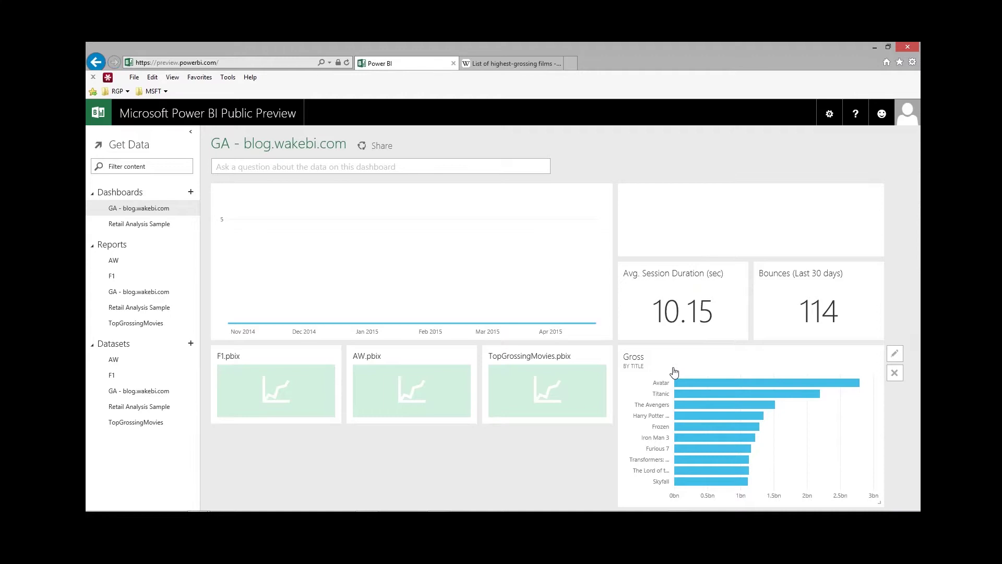
pyautogui.click(674, 372)
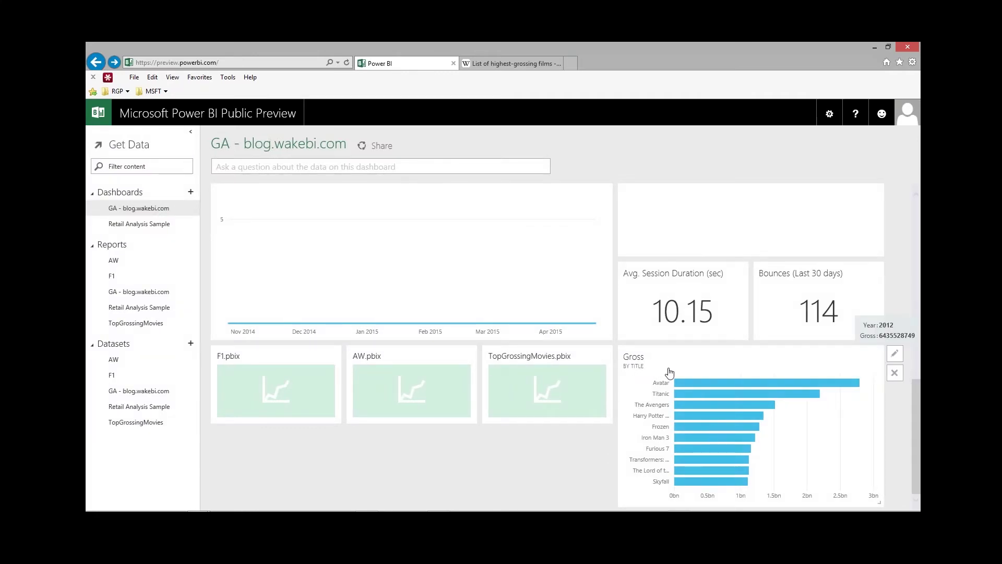
pyautogui.click(640, 416)
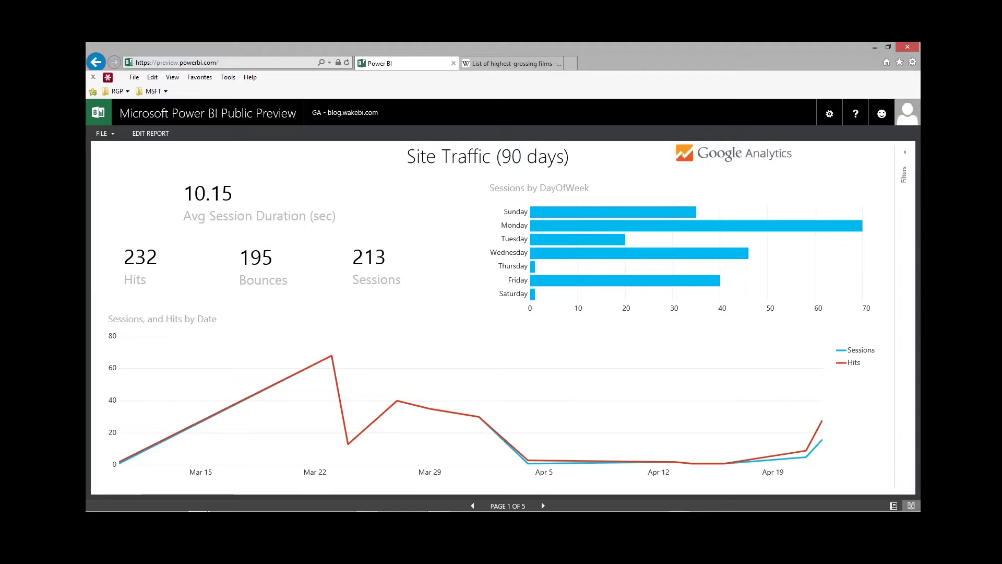
pyautogui.click(96, 62)
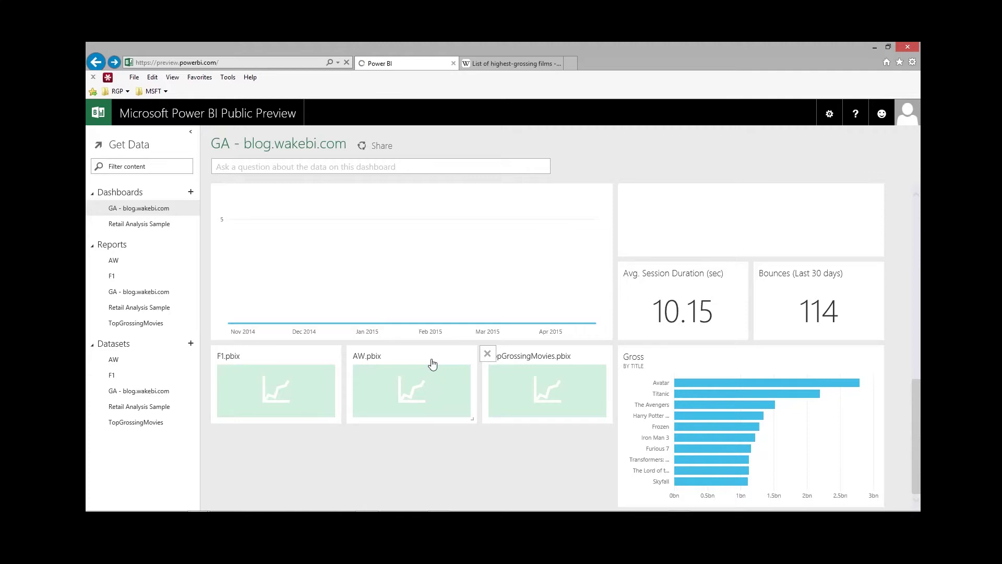
# Step: Remove the Gross by Title tile from the GA - blog.wakebi.com dashboard
pyautogui.click(433, 364)
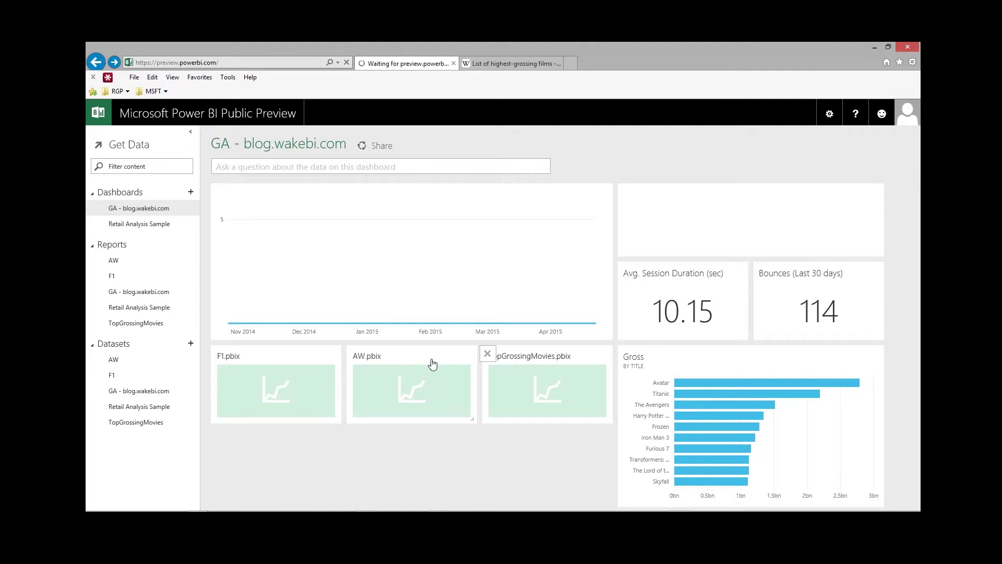
pyautogui.moveTo(667, 369)
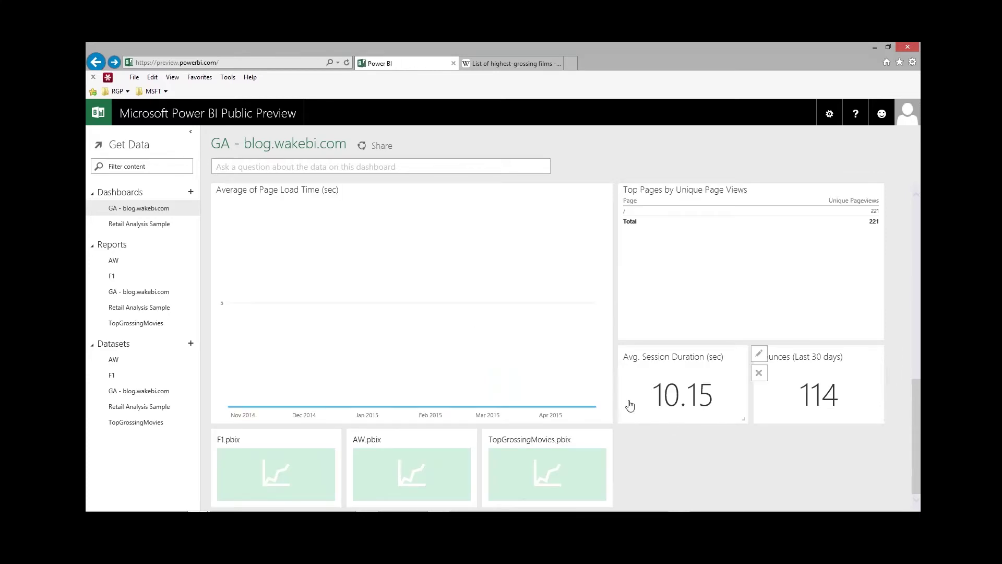
pyautogui.moveTo(157, 215)
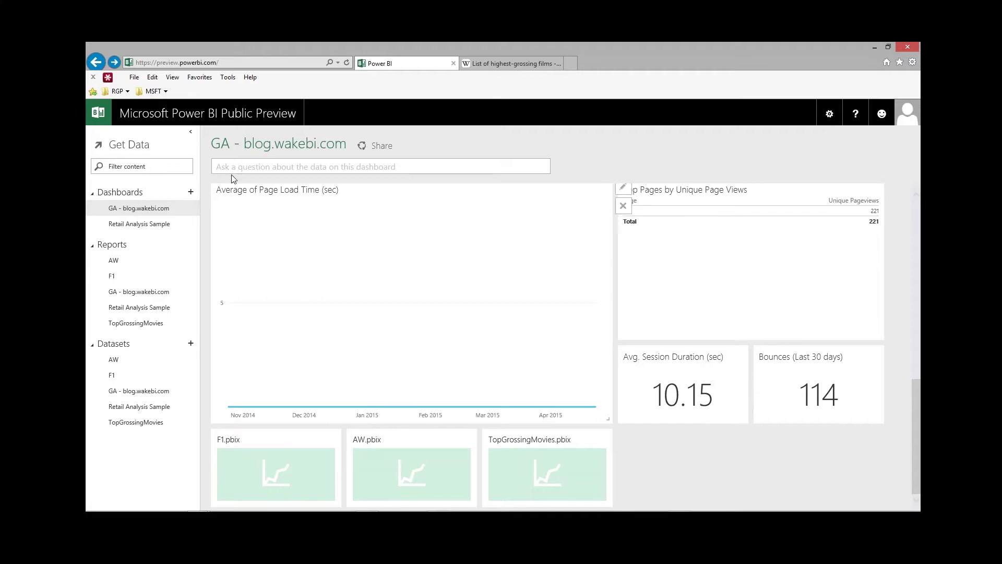
# Step: On the Retail Analysis Sample dashboard, ask "what year did we have the most sales" and add "chart" to the question
pyautogui.click(152, 225)
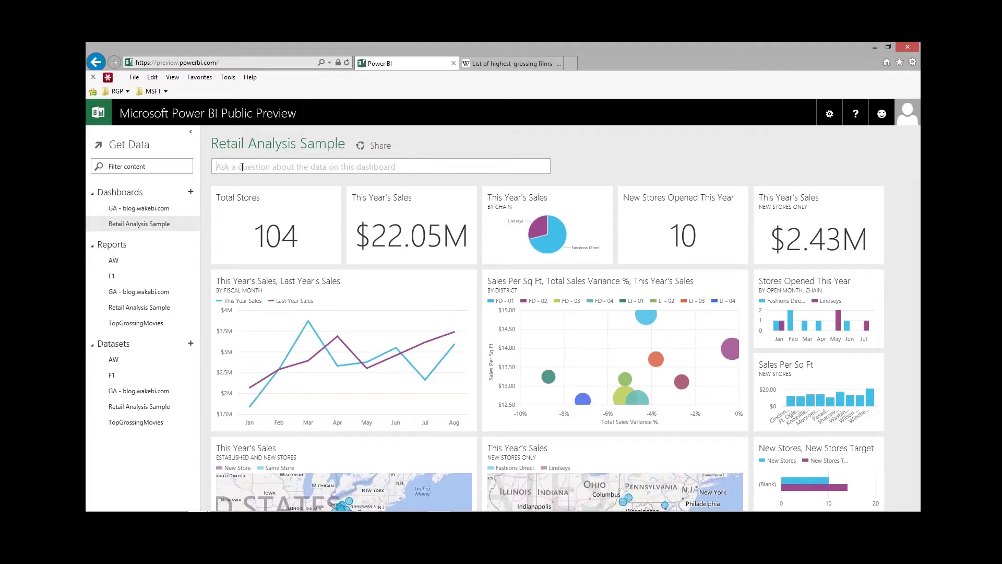
pyautogui.write('what year')
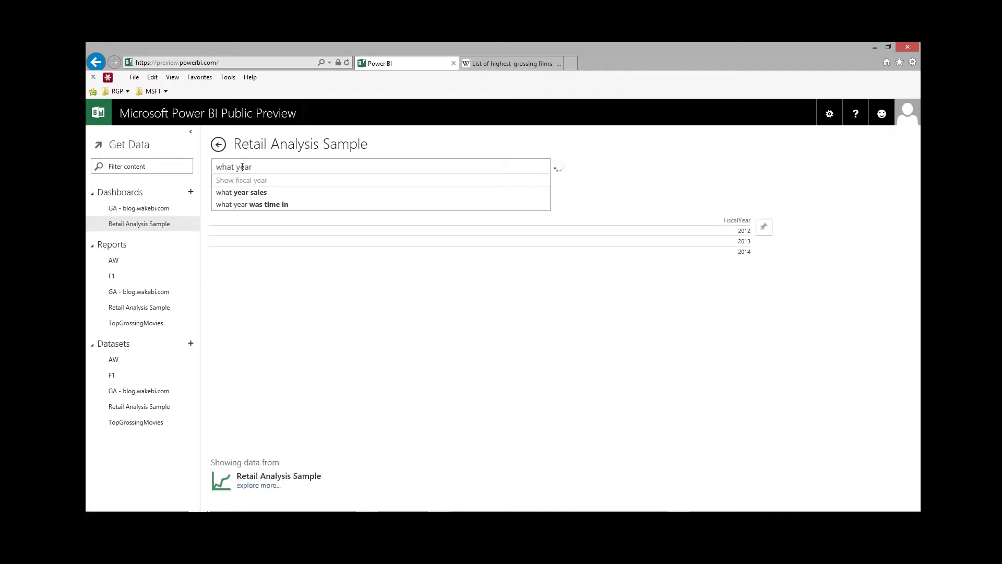
pyautogui.write(' did we have the most sales')
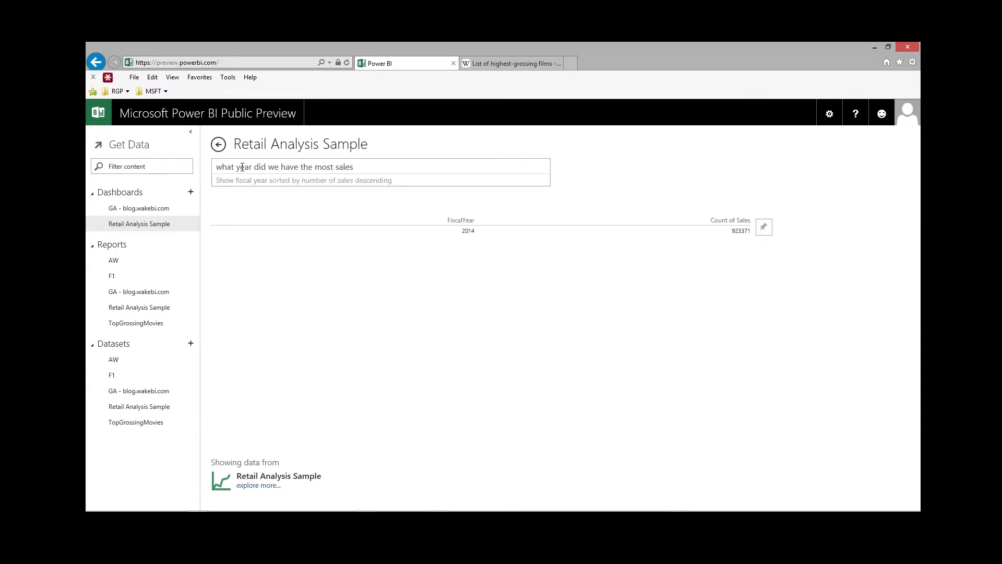
pyautogui.moveTo(363, 167); pyautogui.dragTo(211, 167)
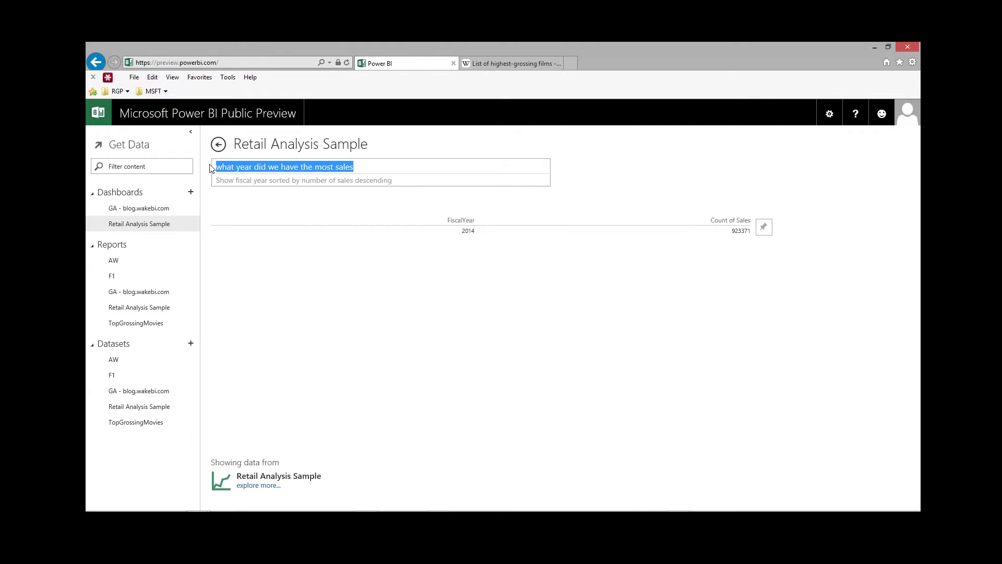
pyautogui.click(540, 267)
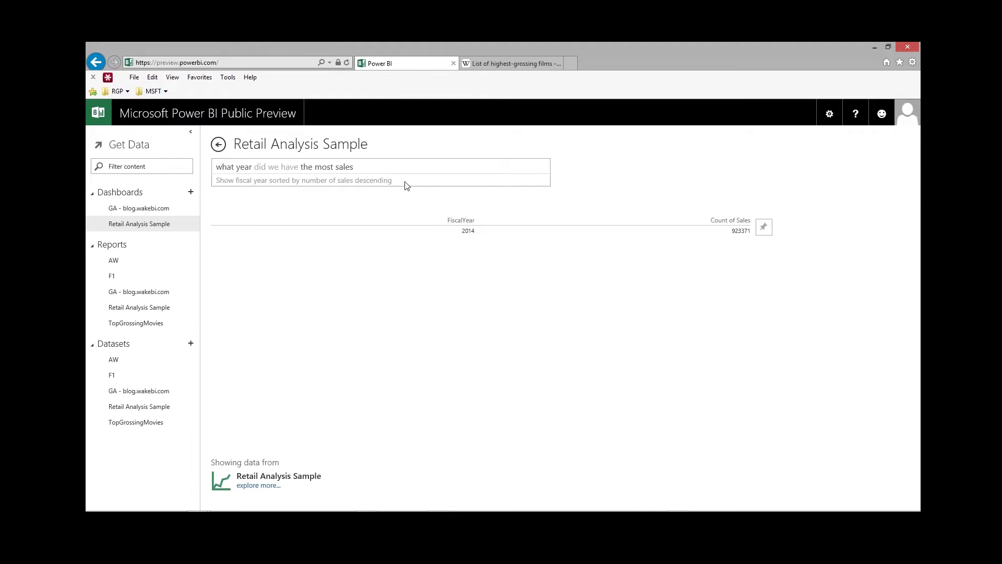
pyautogui.click(377, 166)
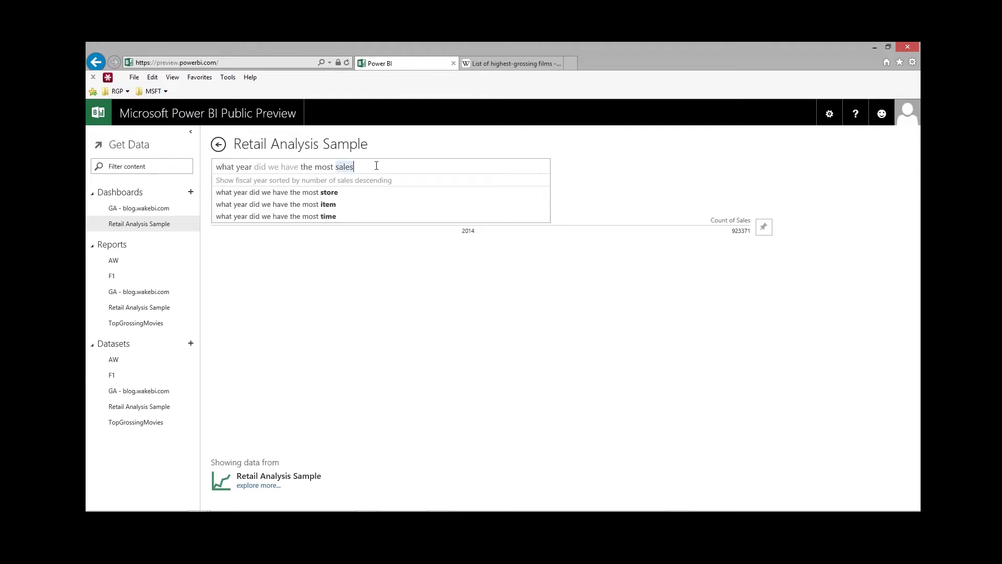
pyautogui.write('chart')
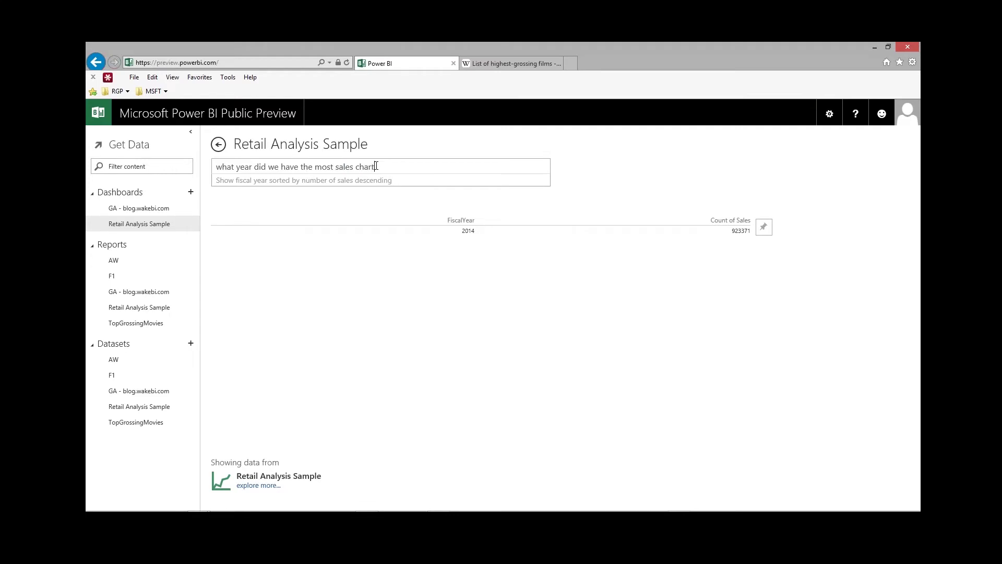
# Step: Reword the dashboard question as "what year sorted desc in chart"
pyautogui.press('BackSpace')
pyautogui.press('BackSpace')
pyautogui.press('BackSpace')
pyautogui.press('BackSpace')
pyautogui.press('BackSpace')
pyautogui.press('BackSpace')
pyautogui.press('BackSpace')
pyautogui.press('BackSpace')
pyautogui.press('BackSpace')
pyautogui.press('BackSpace')
pyautogui.press('BackSpace')
pyautogui.press('BackSpace')
pyautogui.press('BackSpace')
pyautogui.press('BackSpace')
pyautogui.press('BackSpace')
pyautogui.press('BackSpace')
pyautogui.press('BackSpace')
pyautogui.press('BackSpace')
pyautogui.press('BackSpace')
pyautogui.press('BackSpace')
pyautogui.press('BackSpace')
pyautogui.press('BackSpace')
pyautogui.press('BackSpace')
pyautogui.press('BackSpace')
pyautogui.press('BackSpace')
pyautogui.press('BackSpace')
pyautogui.press('BackSpace')
pyautogui.press('BackSpace')
pyautogui.press('BackSpace')
pyautogui.press('BackSpace')
pyautogui.press('BackSpace')
pyautogui.press('BackSpace')
pyautogui.write('sor')
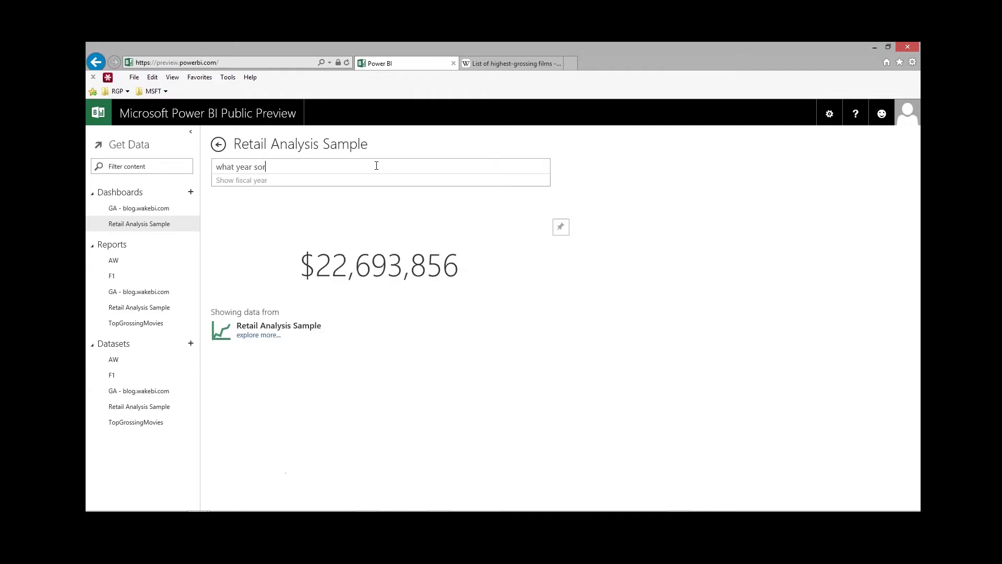
pyautogui.write('ted by')
pyautogui.press('BackSpace')
pyautogui.press('BackSpace')
pyautogui.press('BackSpace')
pyautogui.write('desc in chart')
# Step: Shorten the question to "what year sorted des" and return to the Retail Analysis Sample dashboard's empty question field
pyautogui.press('BackSpace')
pyautogui.press('BackSpace')
pyautogui.press('BackSpace')
pyautogui.press('BackSpace')
pyautogui.press('BackSpace')
pyautogui.press('BackSpace')
pyautogui.press('BackSpace')
pyautogui.press('BackSpace')
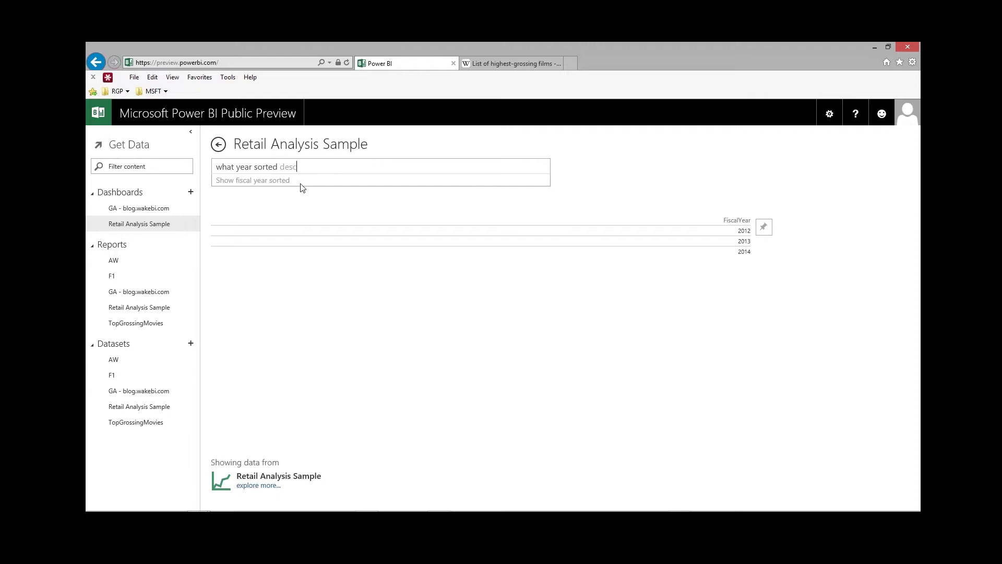
pyautogui.press('BackSpace')
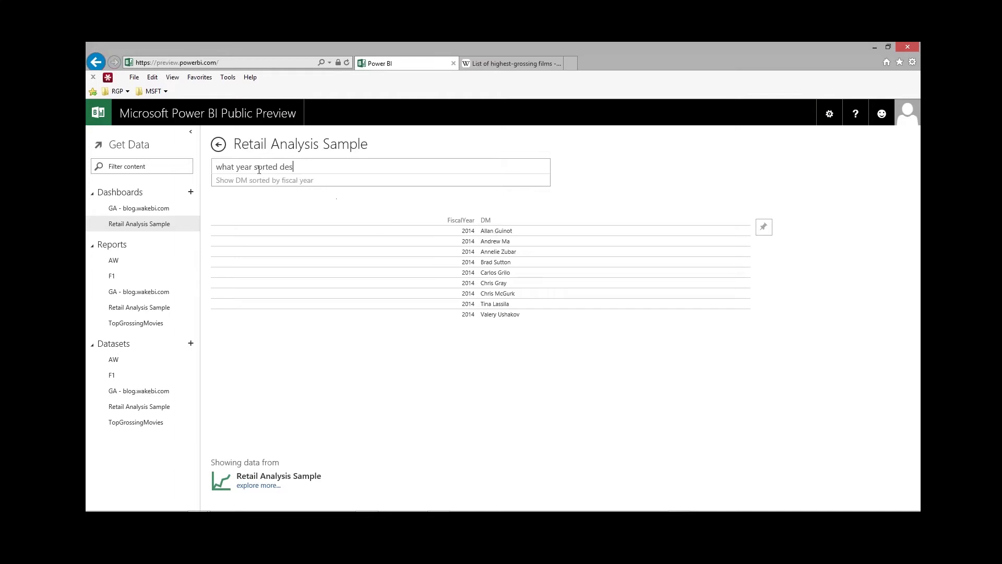
pyautogui.click(219, 146)
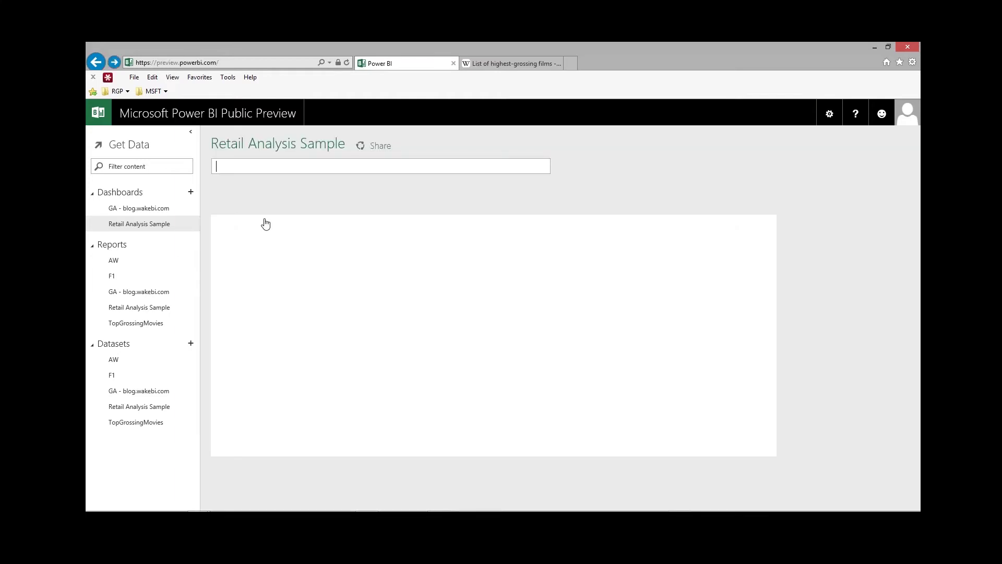
pyautogui.click(369, 170)
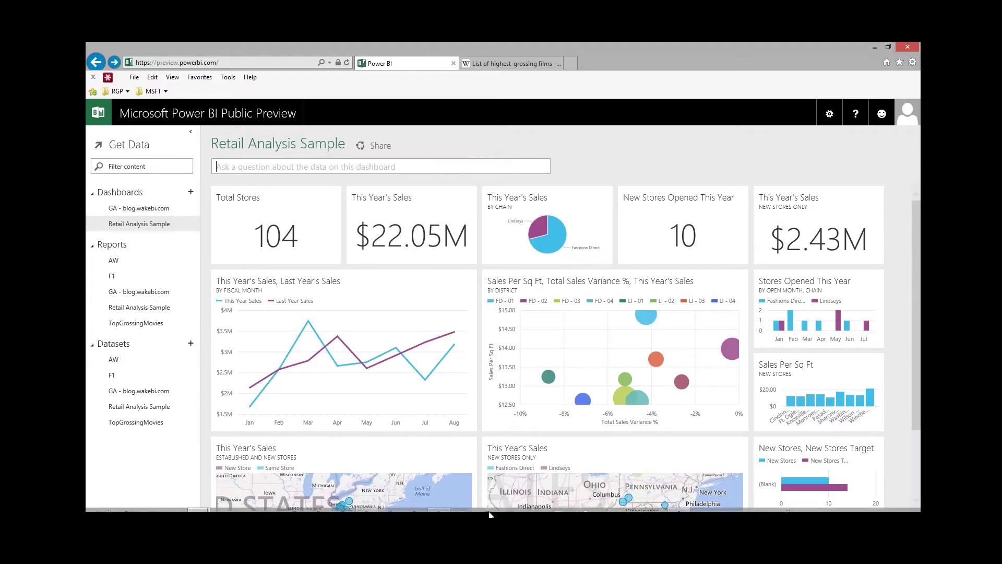
# Step: Switch to Introduction to Power BI Designer.pptx in PowerPoint and go to slide 9, Future
pyautogui.moveTo(502, 504)
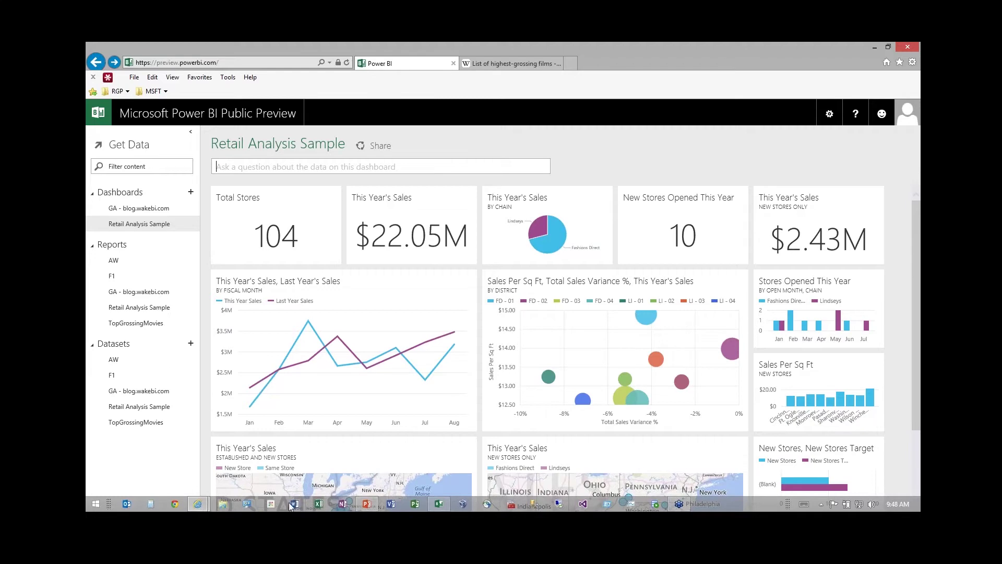
pyautogui.moveTo(365, 506)
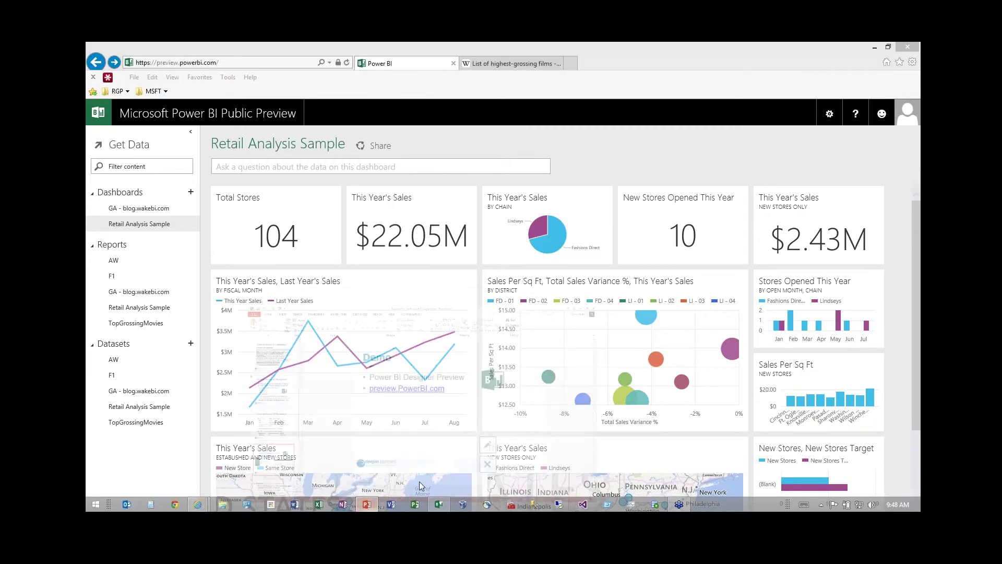
pyautogui.click(419, 481)
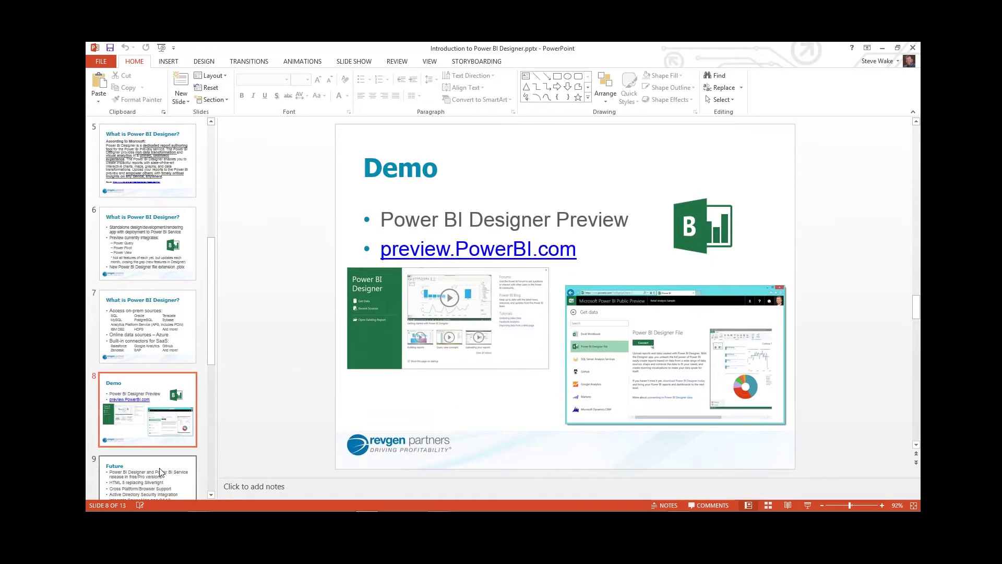
pyautogui.click(170, 483)
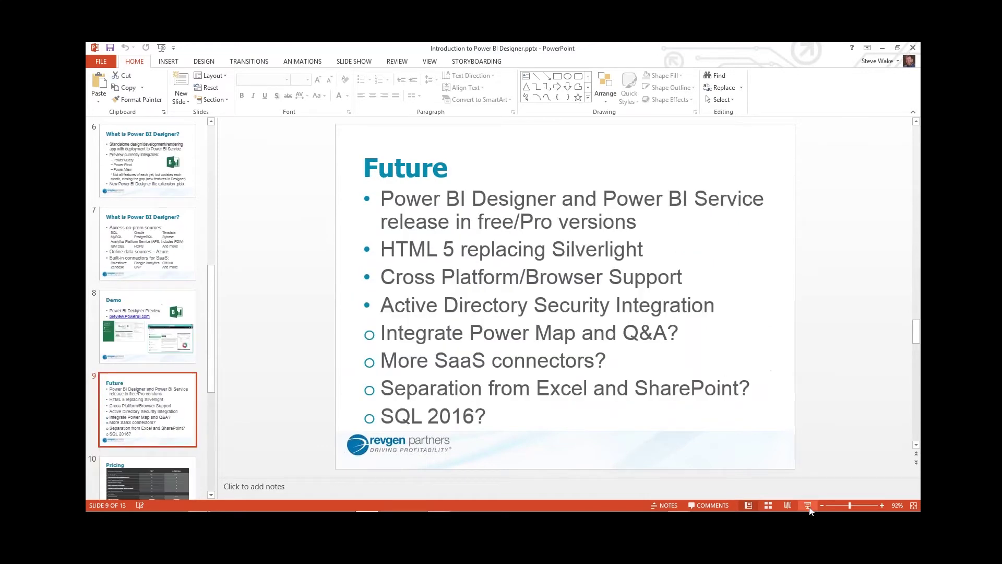